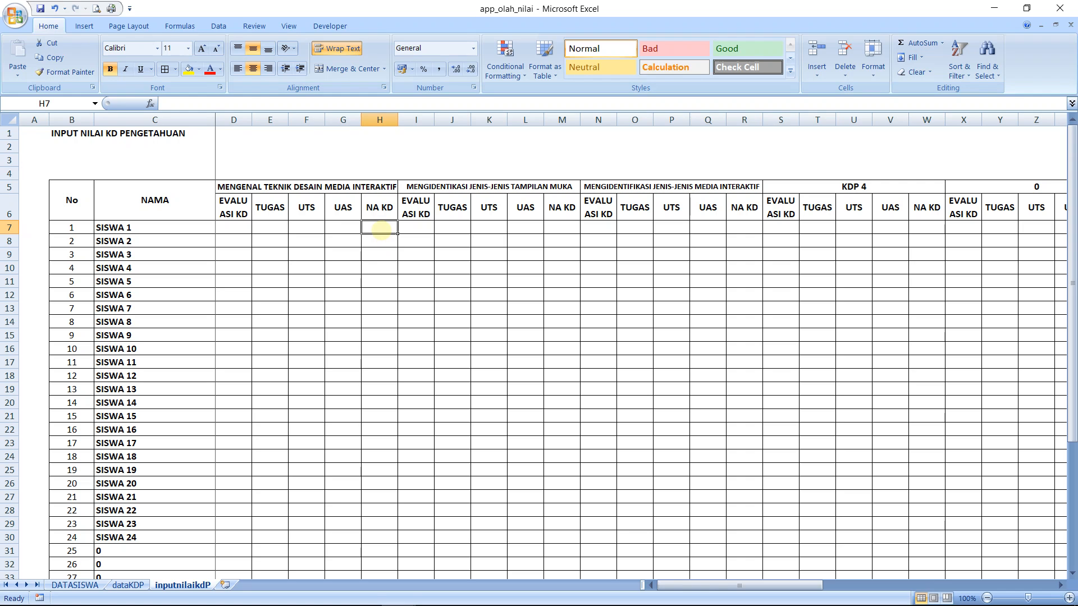
Build a formula in NA KD cell H7 for SISWA 1 that adds D7, E7, F7 and G7
{"action": "type", "text": "="}
{"action": "key", "text": "Left"}
{"action": "key", "text": "Left"}
{"action": "key", "text": "Left"}
{"action": "key", "text": "Left"}
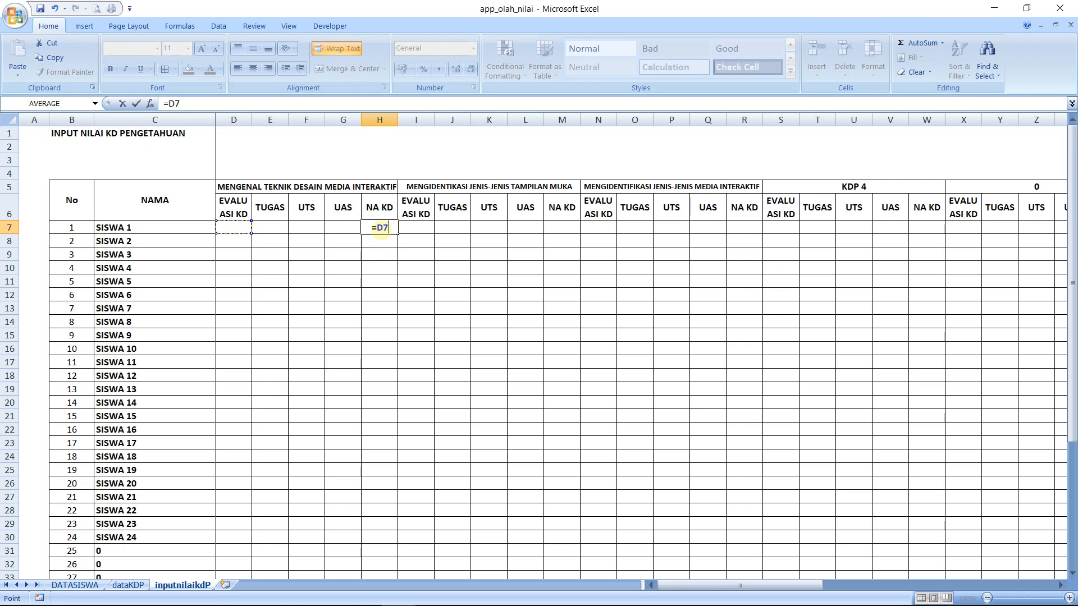
{"action": "type", "text": "+"}
{"action": "key", "text": "Left"}
{"action": "key", "text": "Left"}
{"action": "key", "text": "Left"}
{"action": "type", "text": "+"}
{"action": "key", "text": "Left"}
{"action": "key", "text": "Left"}
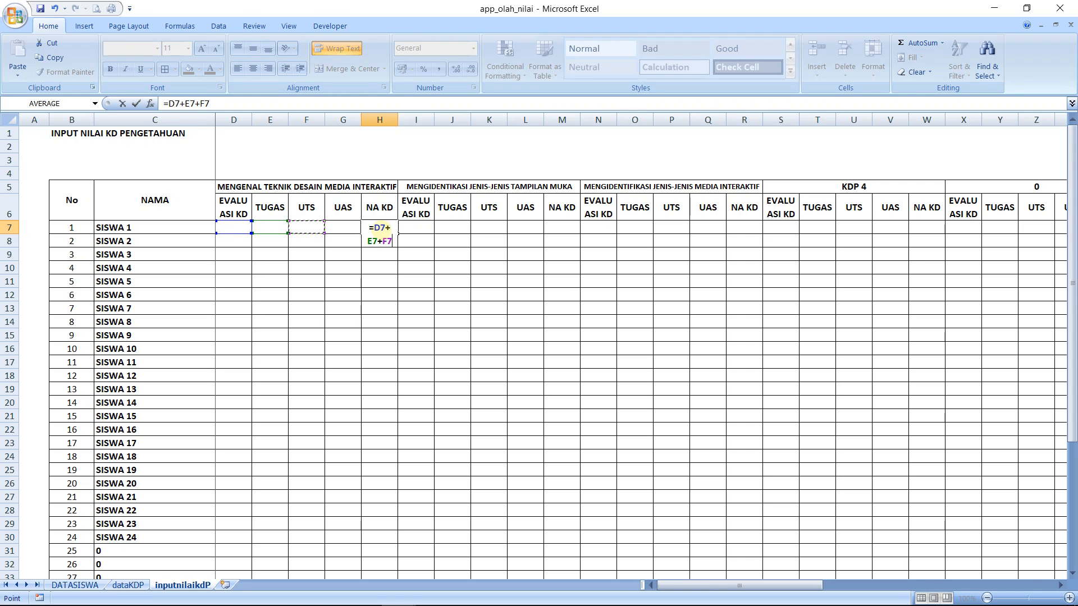
{"action": "type", "text": "+"}
{"action": "key", "text": "Left"}
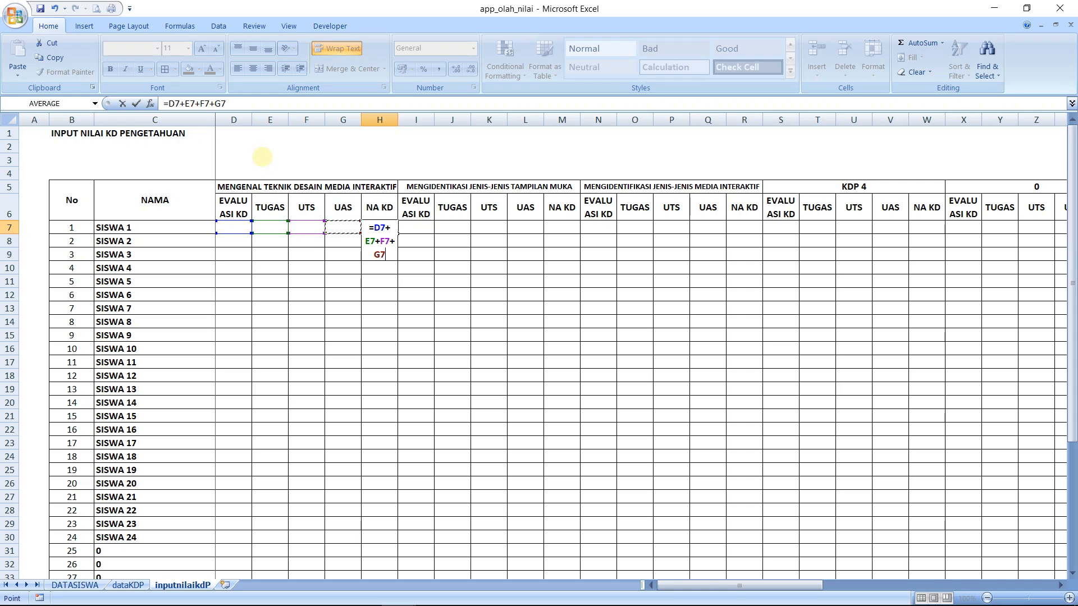
Enclose the H7 sum in parentheses and divide it by 4, giving =(D7+E7+F7+G7)/4
{"action": "left_click", "coordinate": [170, 105]}
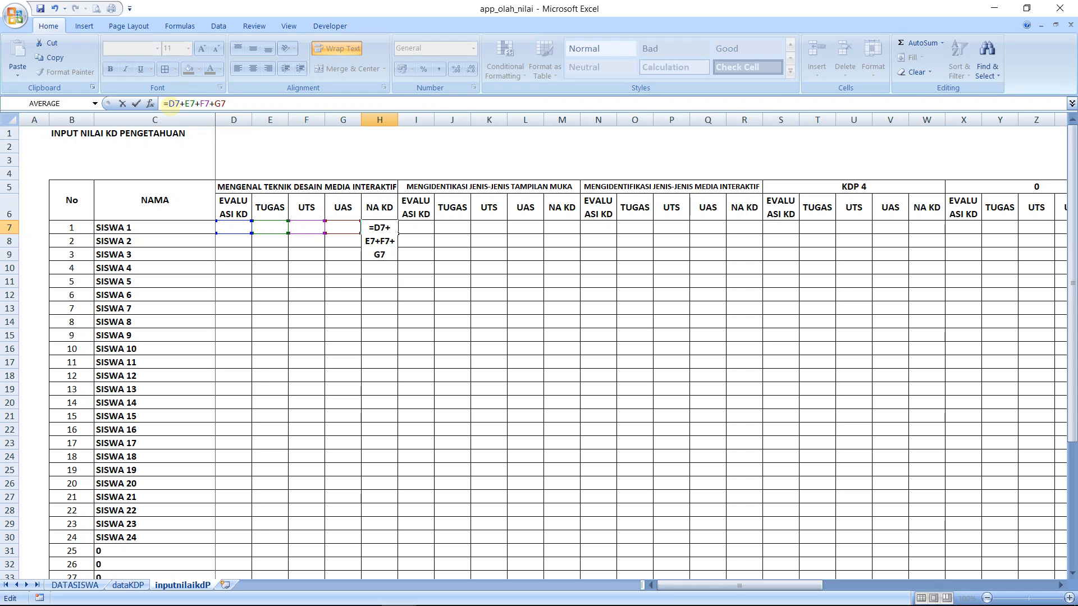
{"action": "type", "text": "("}
{"action": "key", "text": "Right"}
{"action": "key", "text": "Right"}
{"action": "key", "text": "Right"}
{"action": "key", "text": "Right"}
{"action": "key", "text": "Right"}
{"action": "key", "text": "Right"}
{"action": "key", "text": "Right"}
{"action": "key", "text": "Right"}
{"action": "type", "text": ")"}
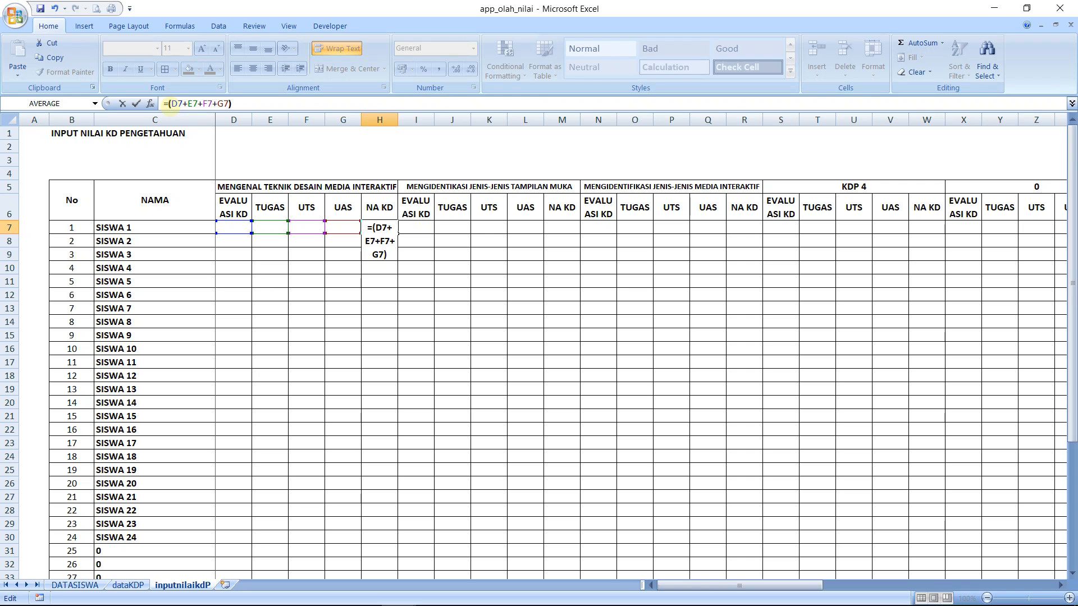
{"action": "key", "text": "Return"}
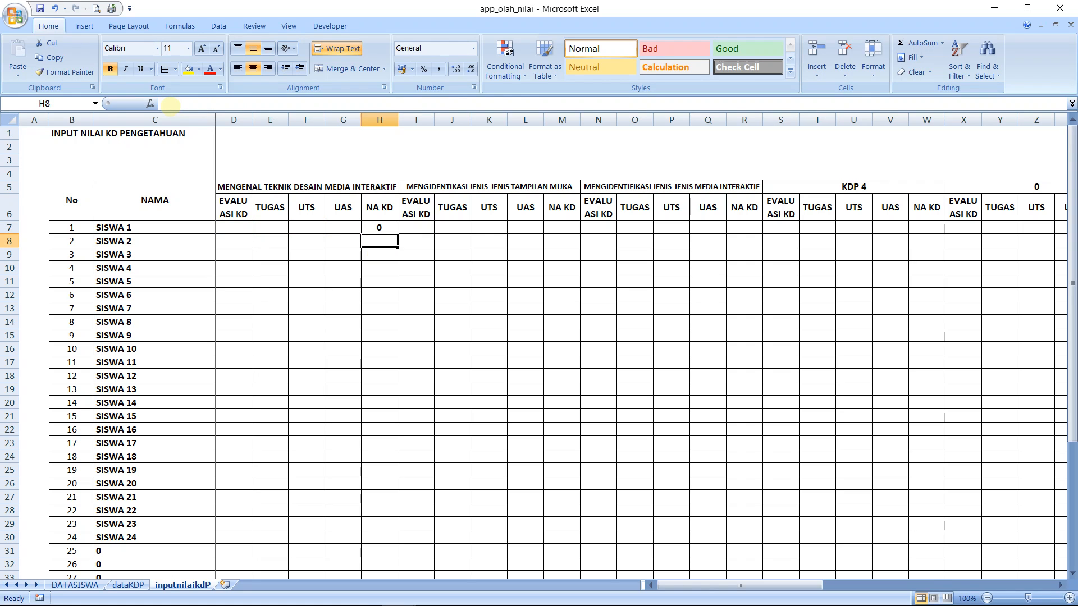
{"action": "key", "text": "Up"}
{"action": "key", "text": "Left"}
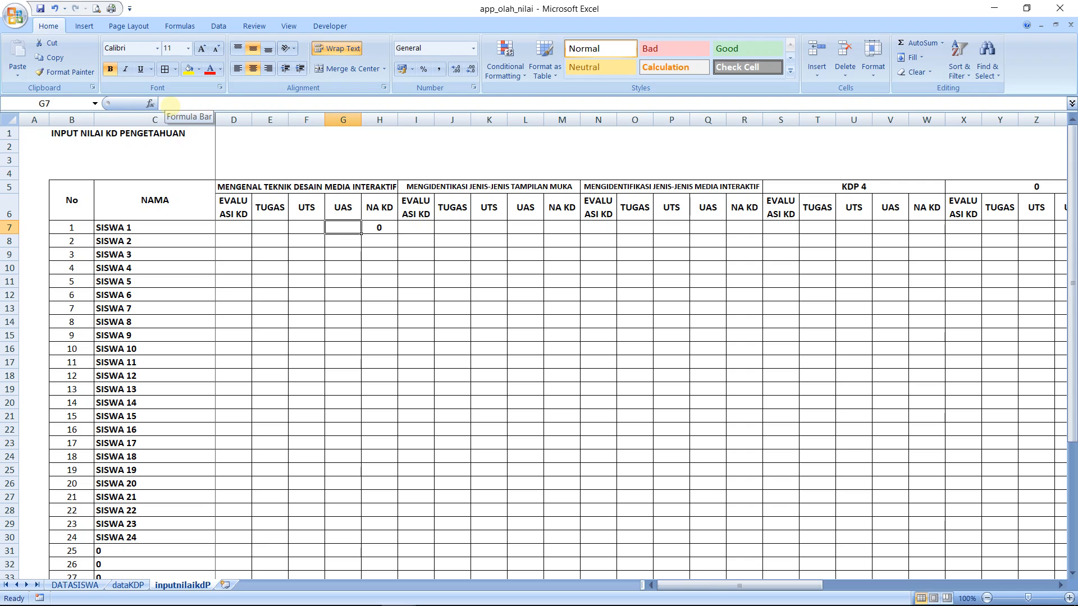
{"action": "key", "text": "Left"}
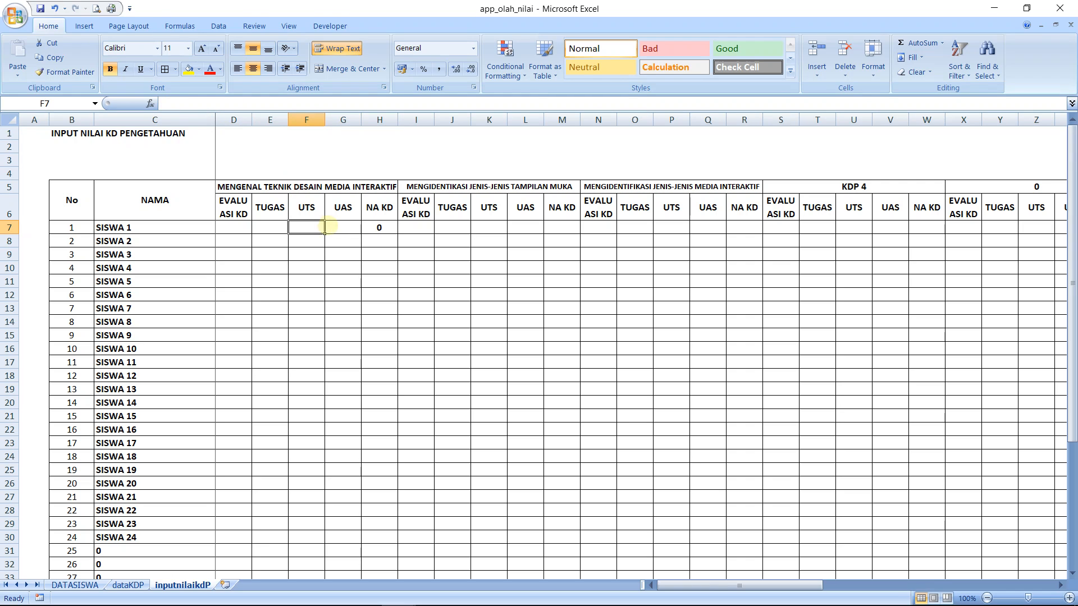
{"action": "left_click", "coordinate": [339, 228]}
{"action": "right_click", "coordinate": [314, 226]}
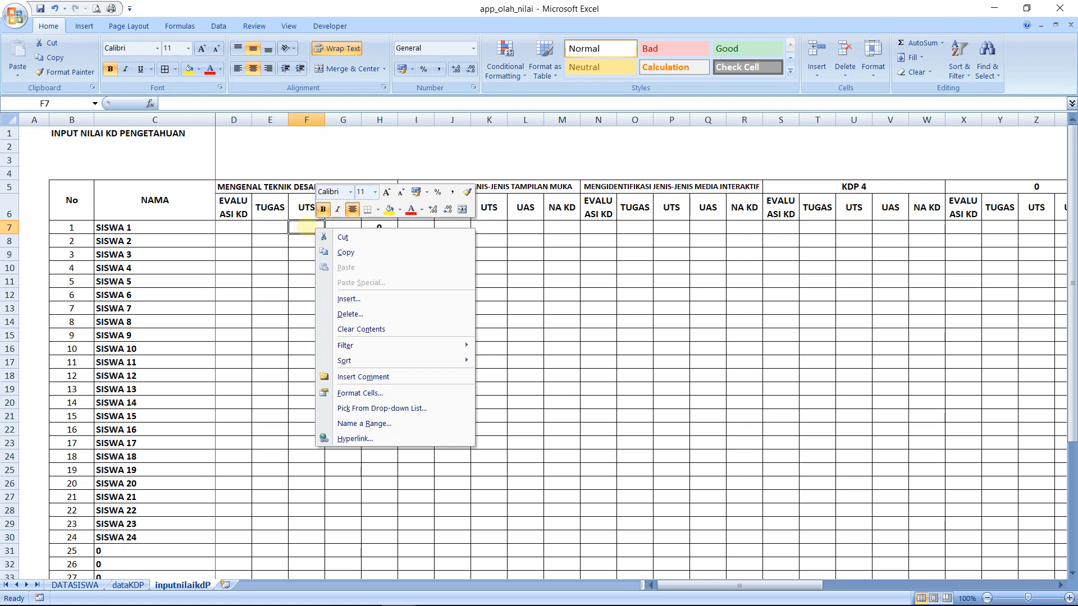
{"action": "key", "text": "Escape"}
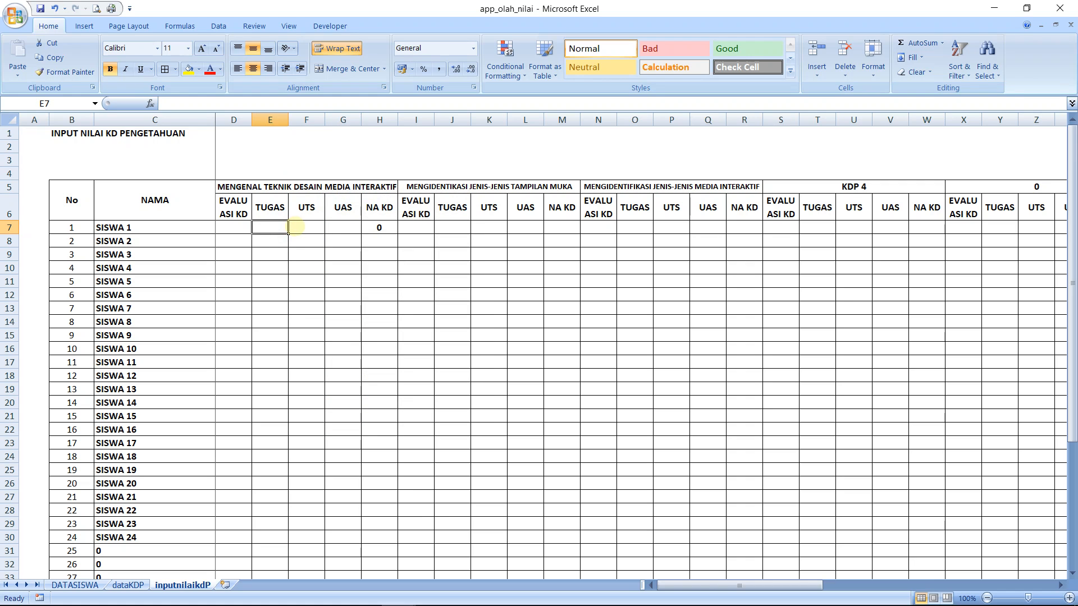
{"action": "left_click", "coordinate": [337, 227]}
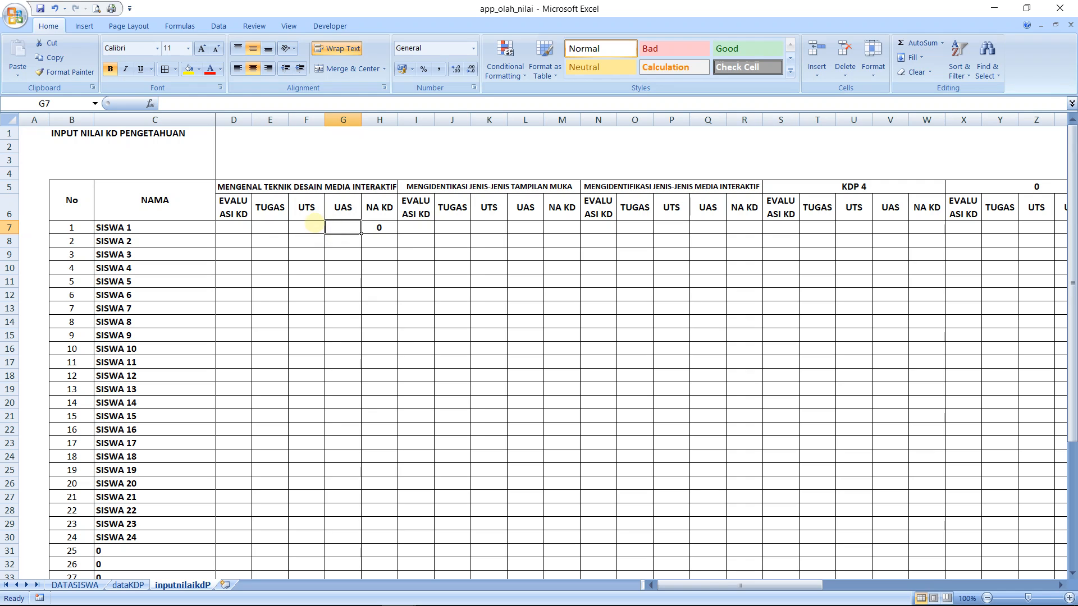
{"action": "right_click", "coordinate": [315, 226]}
{"action": "left_click", "coordinate": [276, 226]}
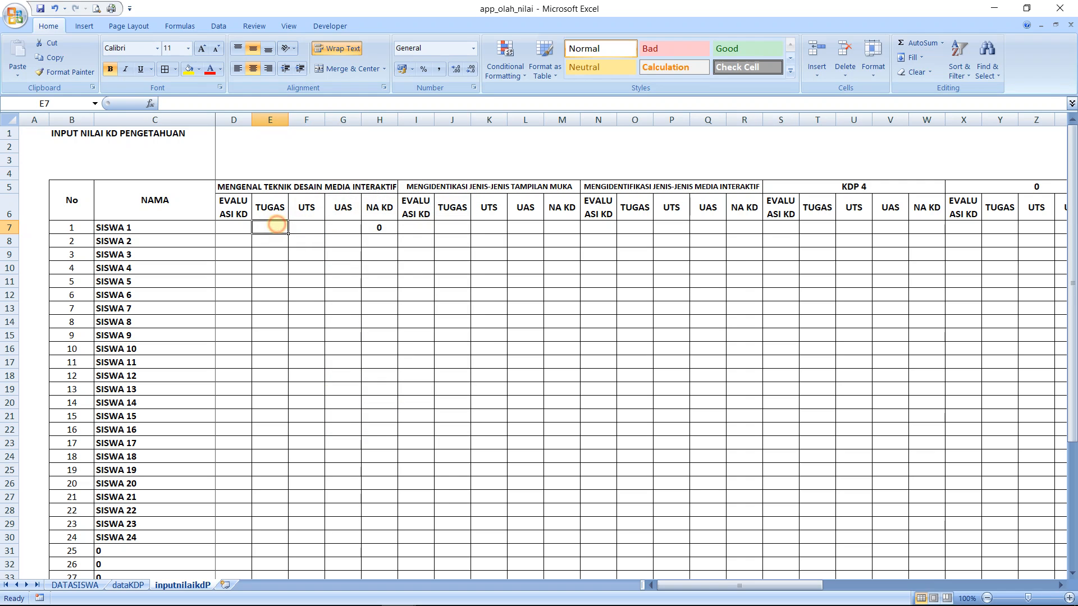
{"action": "key", "text": "Right"}
{"action": "key", "text": "Right"}
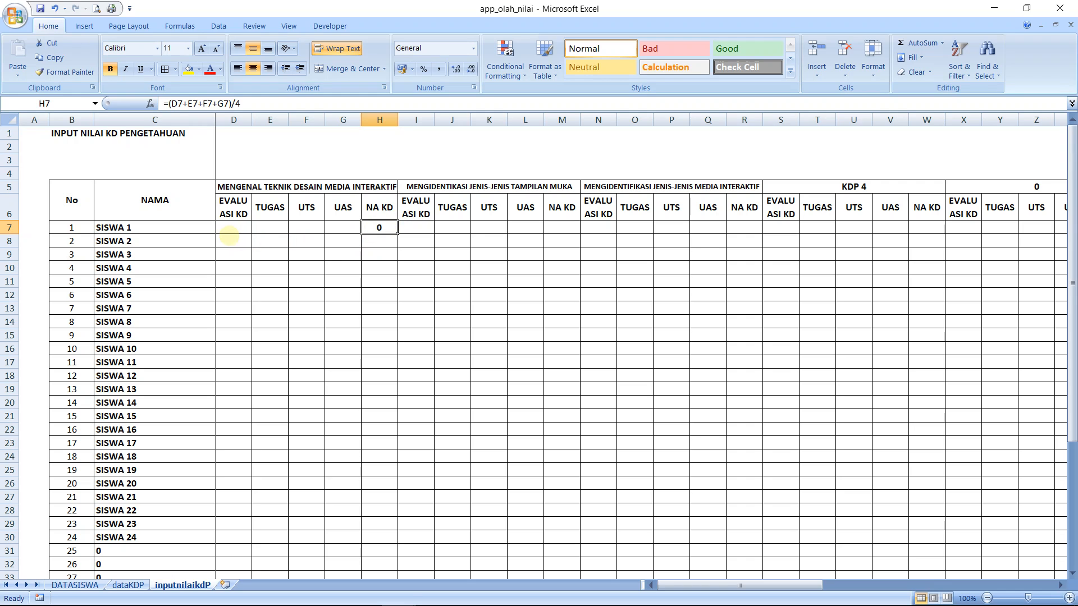
{"action": "left_click", "coordinate": [231, 228]}
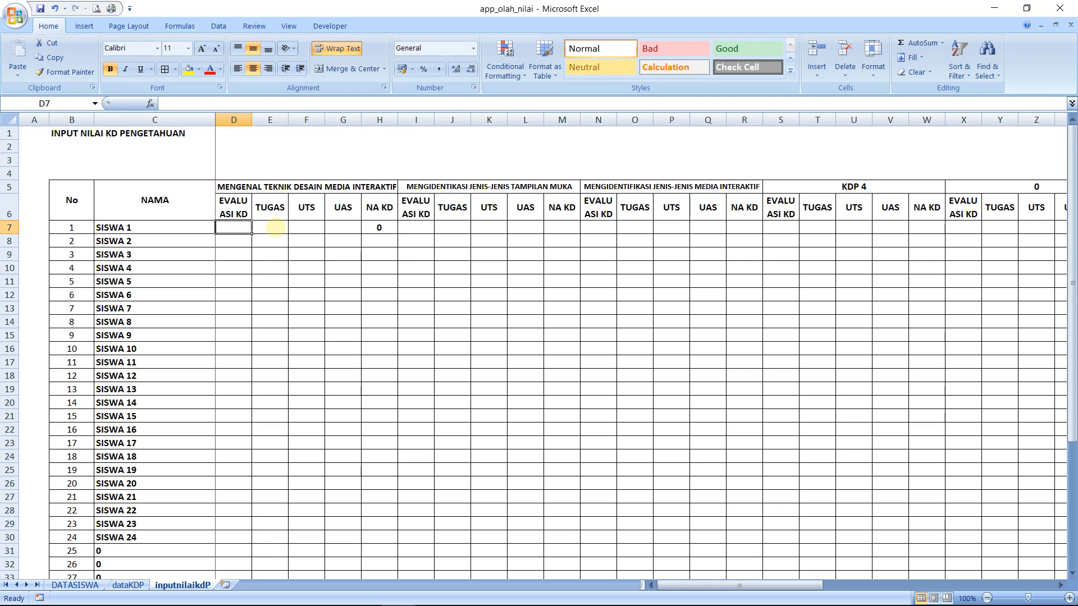
{"action": "left_click", "coordinate": [274, 228]}
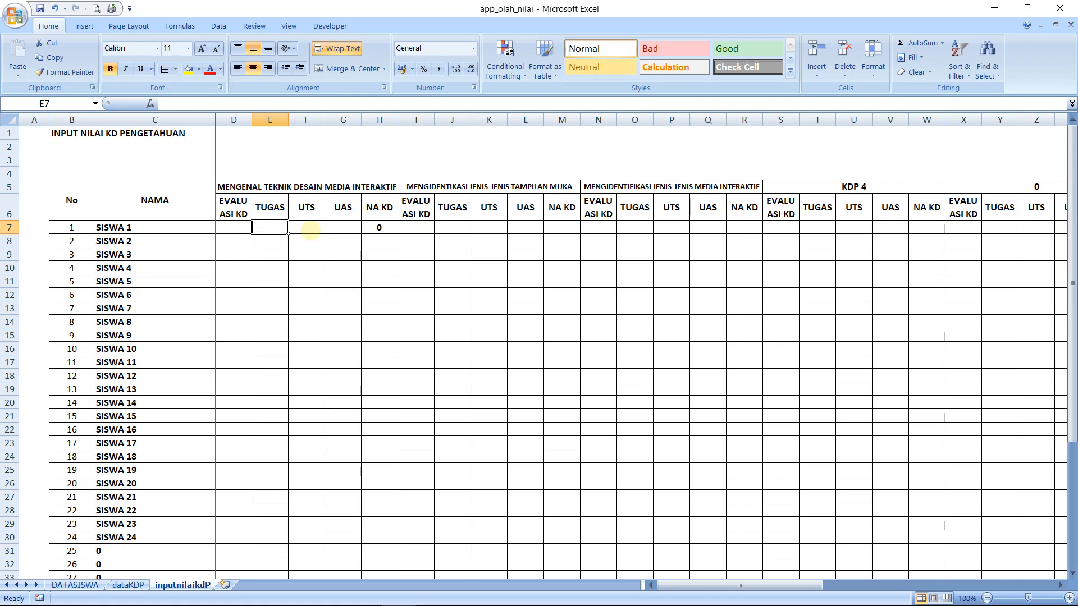
{"action": "left_click", "coordinate": [310, 230]}
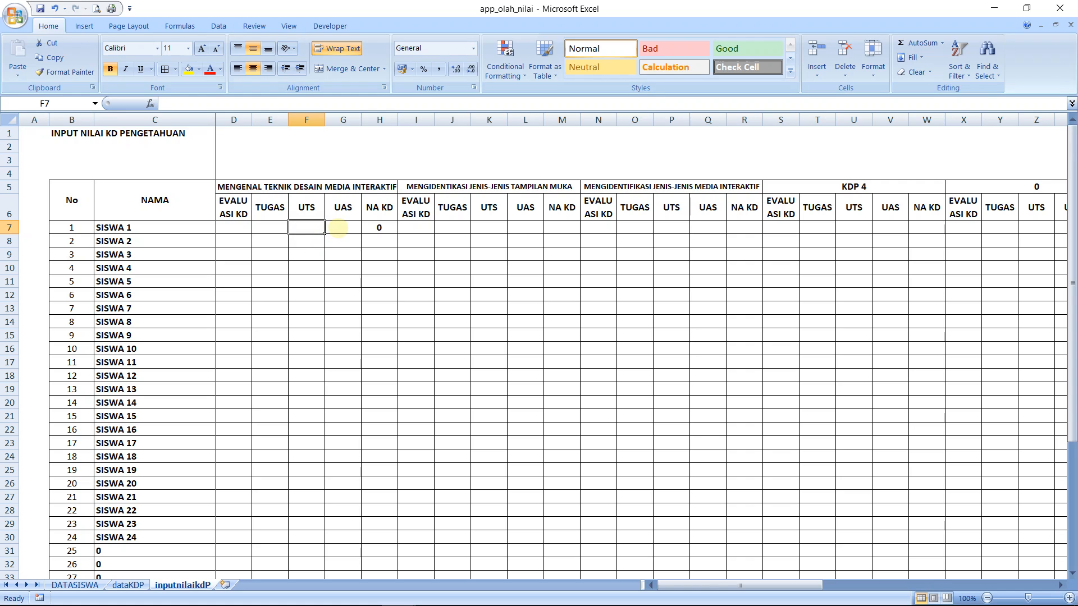
{"action": "left_click", "coordinate": [337, 227]}
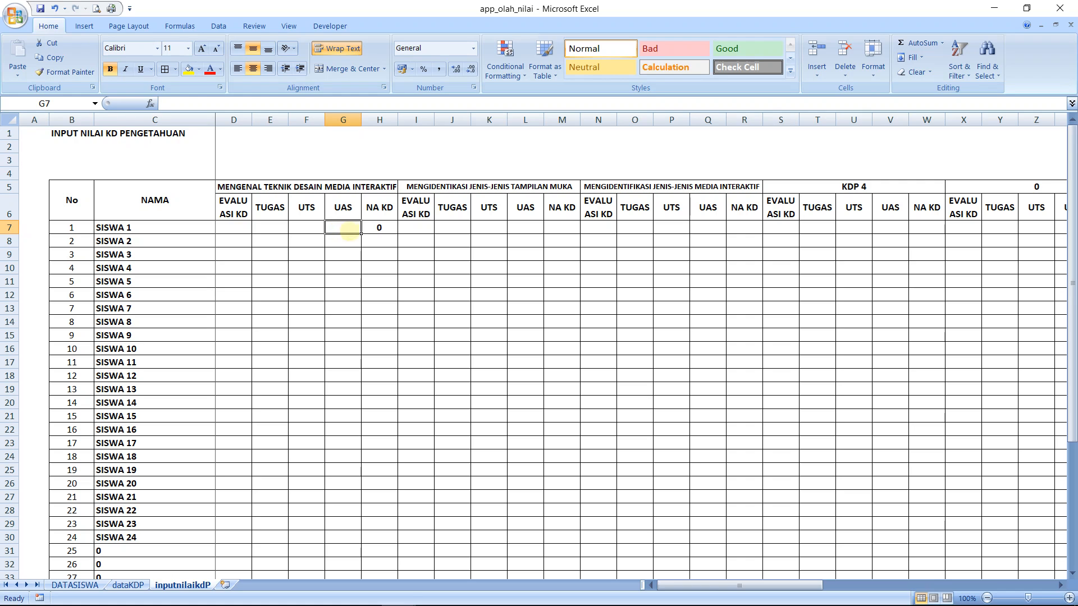
{"action": "left_click", "coordinate": [370, 229]}
{"action": "left_click", "coordinate": [349, 229]}
{"action": "left_click", "coordinate": [309, 228]}
{"action": "left_click", "coordinate": [276, 228]}
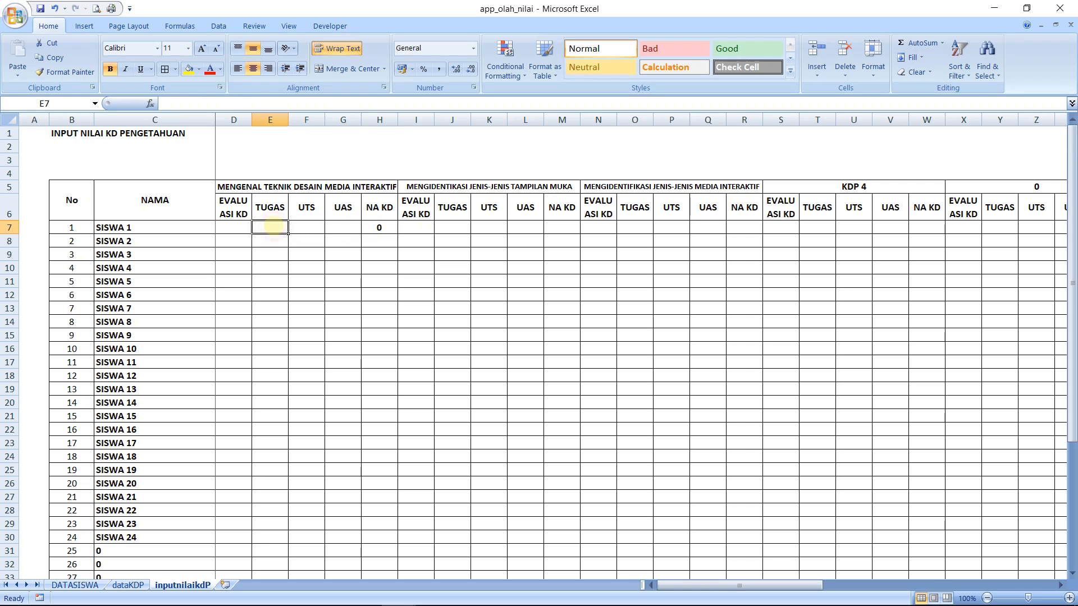
{"action": "left_click", "coordinate": [235, 227]}
Start a replacement formula in NA KD cell H7 for SISWA 1 with an equals sign and an opening parenthesis
{"action": "left_click", "coordinate": [380, 229]}
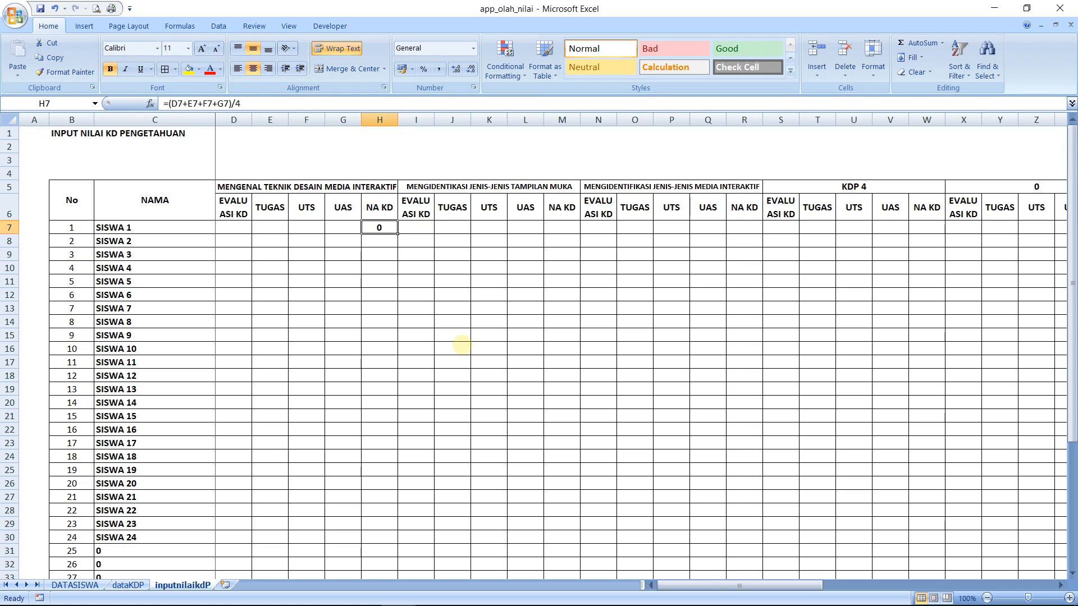
{"action": "type", "text": "="}
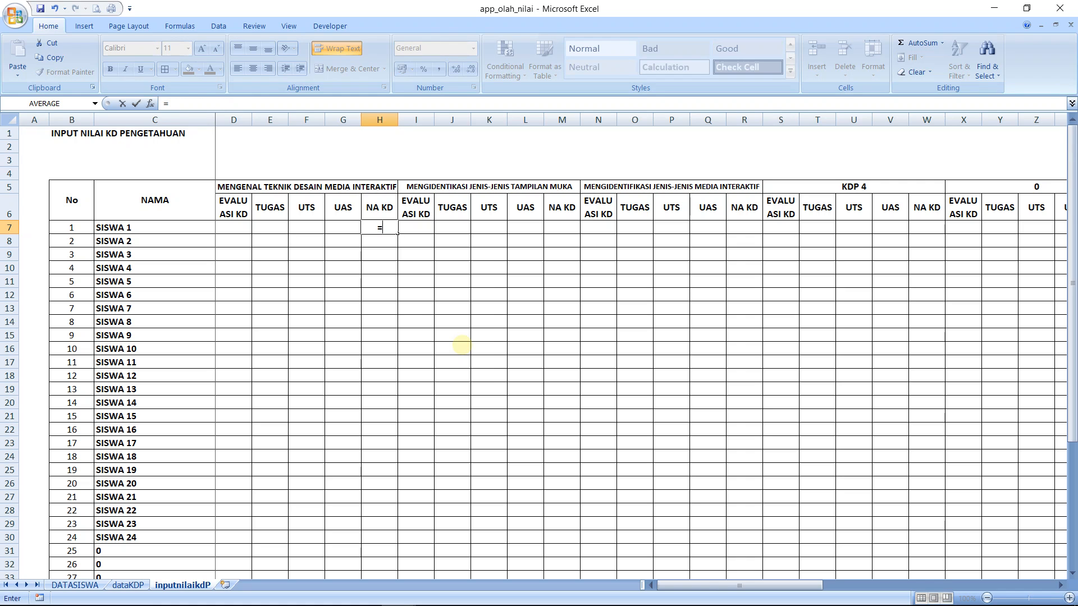
{"action": "type", "text": "co"}
{"action": "key", "text": "BackSpace"}
{"action": "key", "text": "BackSpace"}
{"action": "type", "text": "cou"}
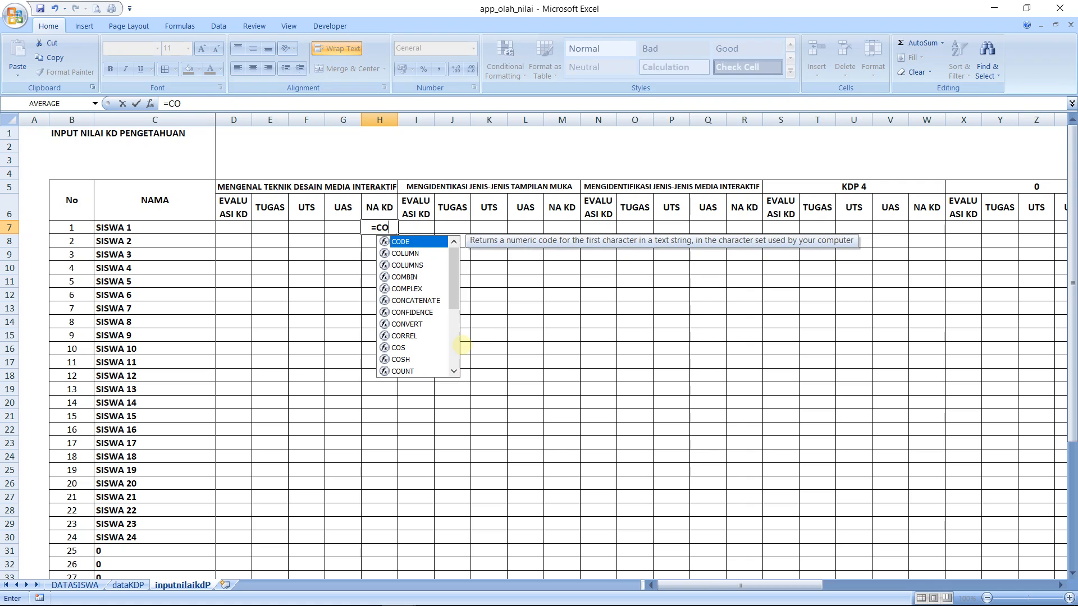
{"action": "key", "text": "BackSpace"}
{"action": "key", "text": "BackSpace"}
{"action": "key", "text": "BackSpace"}
{"action": "type", "text": "("}
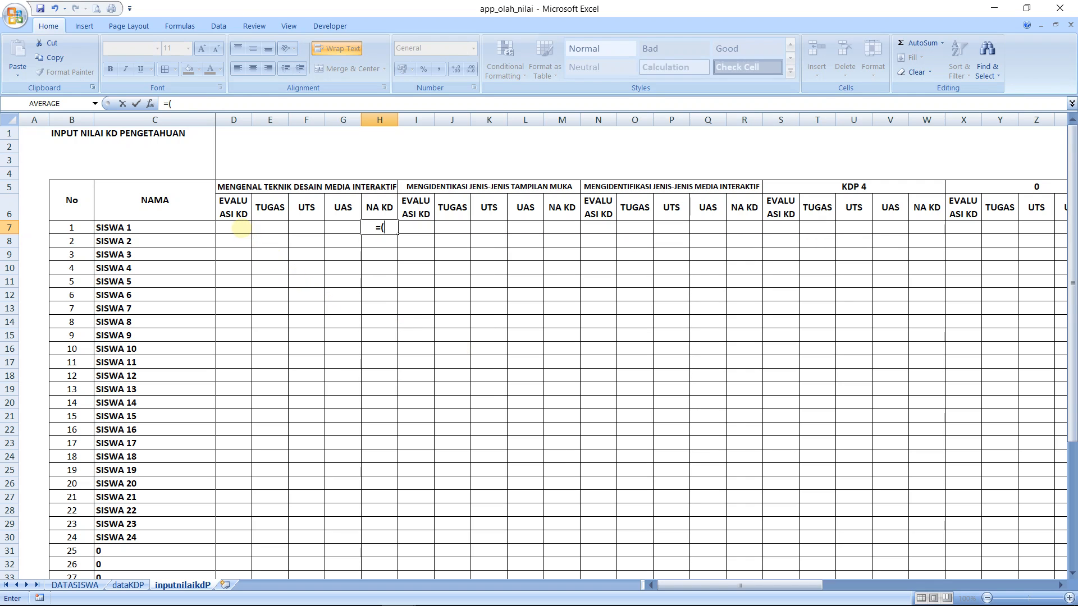
Add the references D7+E7+F7+G7 to the H7 formula and close the parenthesis
{"action": "left_click", "coordinate": [240, 226]}
{"action": "type", "text": "+"}
{"action": "left_click", "coordinate": [266, 228]}
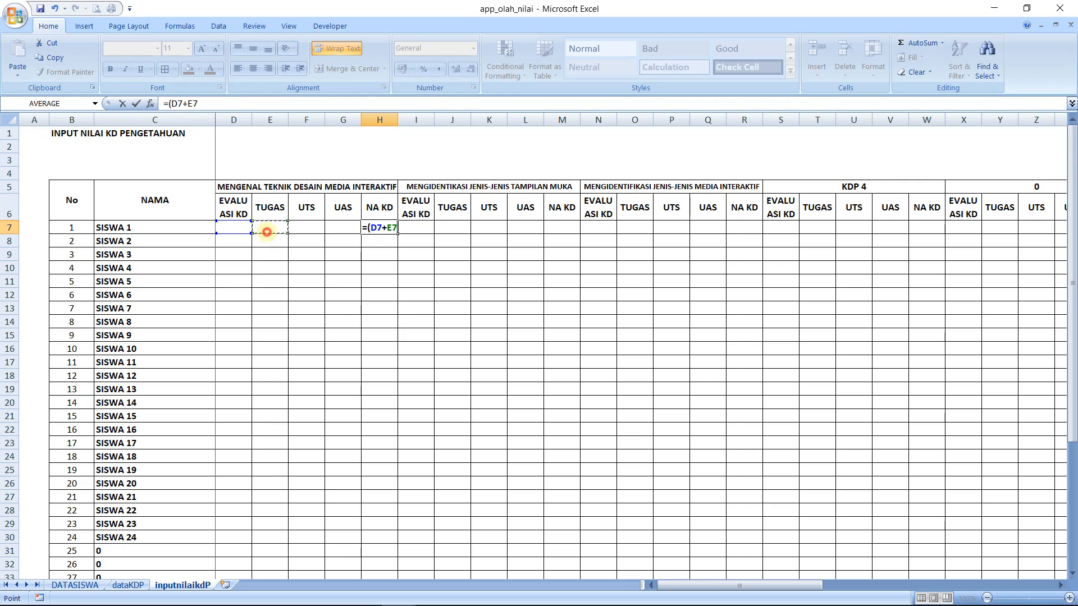
{"action": "type", "text": "+"}
{"action": "left_click", "coordinate": [296, 229]}
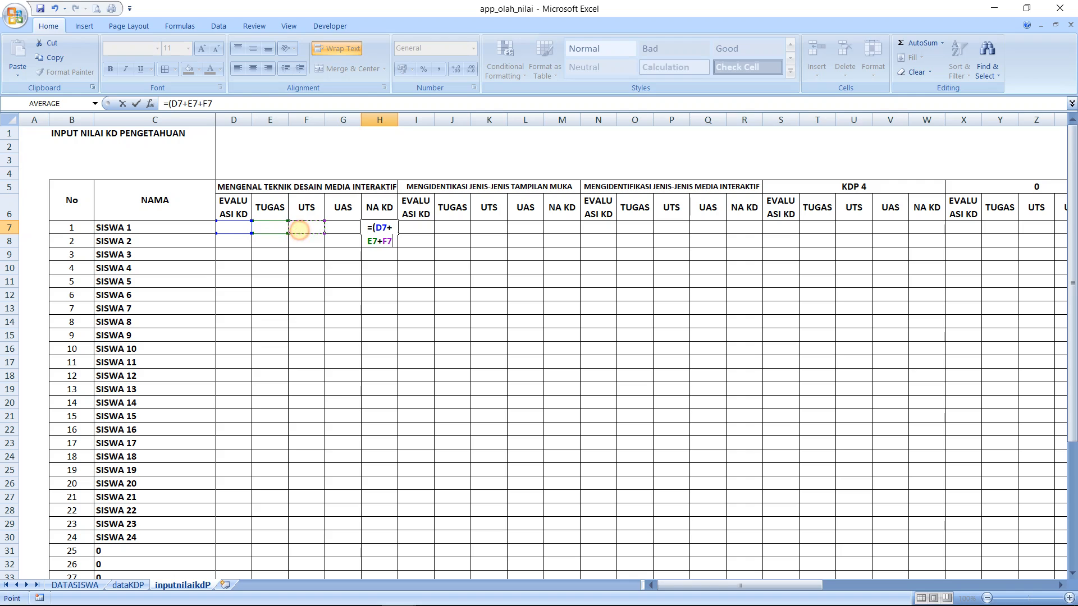
{"action": "type", "text": "+"}
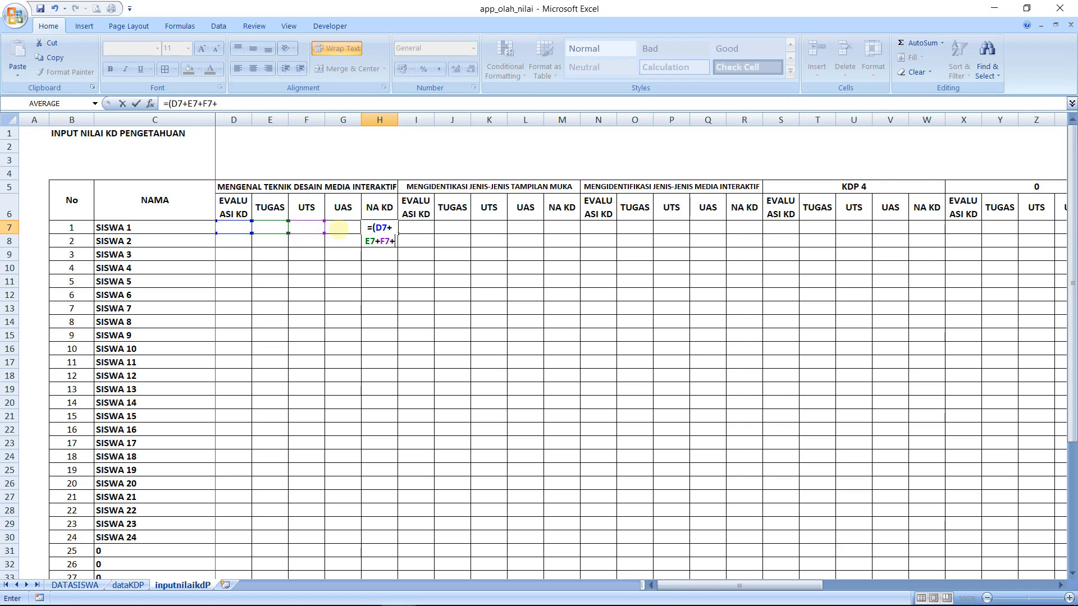
{"action": "left_click", "coordinate": [338, 229]}
{"action": "type", "text": ")/COUNT"}
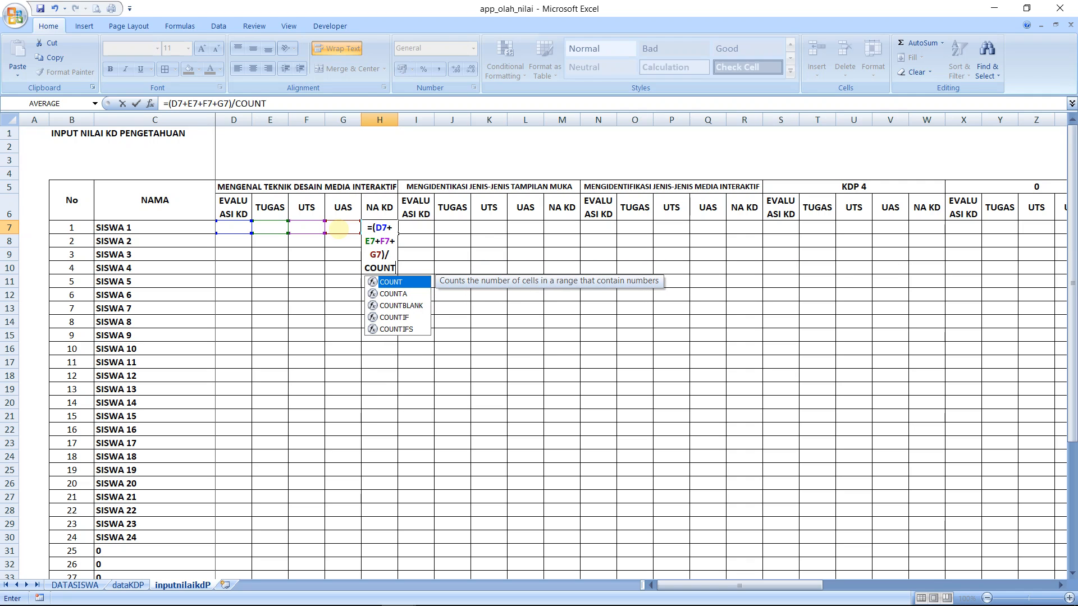
{"action": "type", "text": "A"}
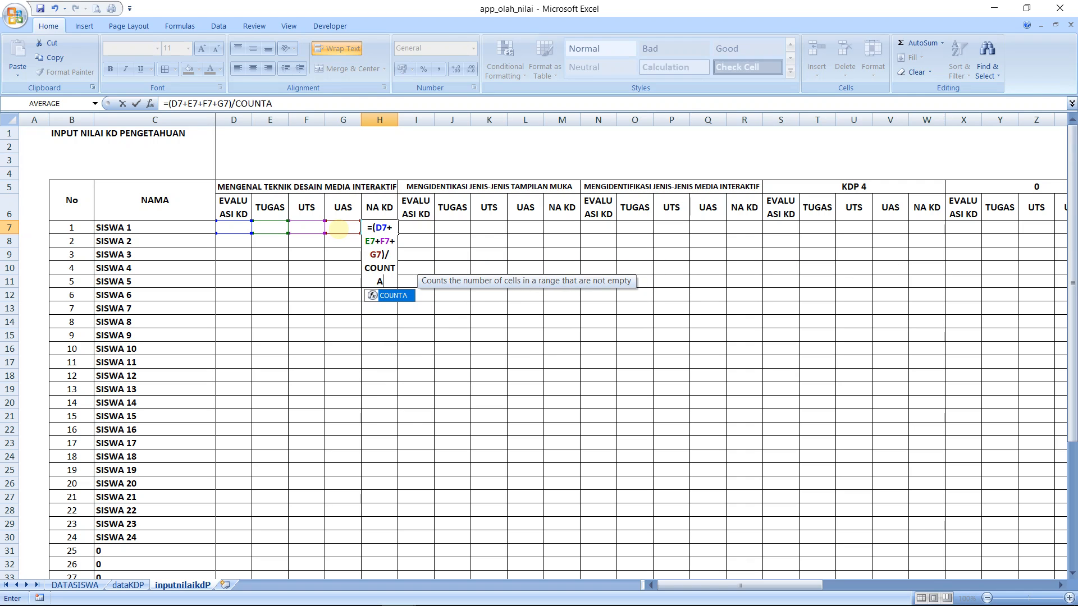
{"action": "type", "text": "("}
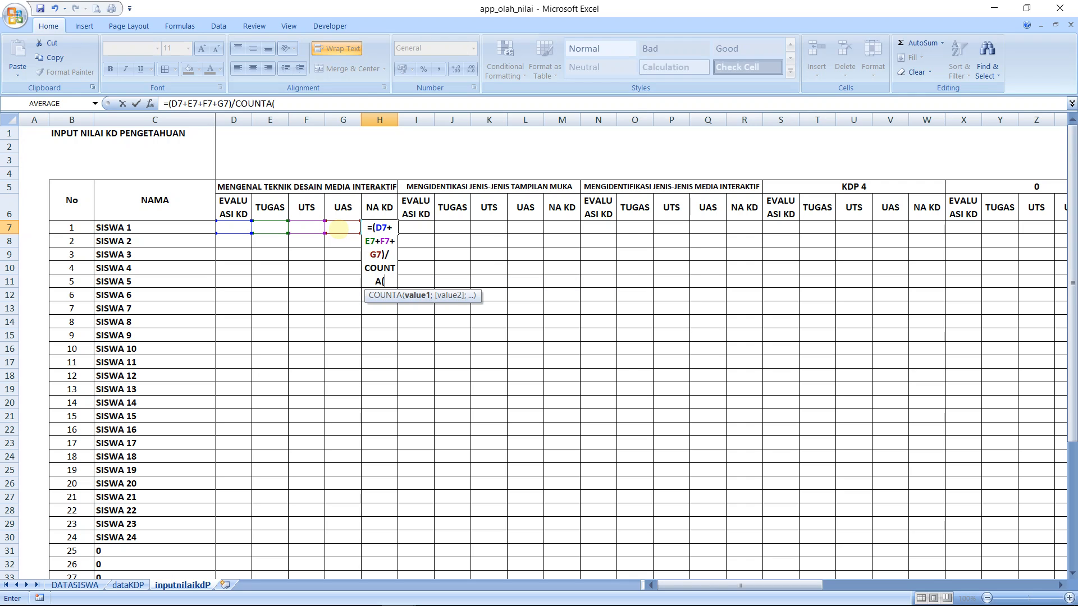
Divide the parenthesised sum by COUNTA(D7:G7) and commit the formula in H7
{"action": "left_click_drag", "start_coordinate": [234, 226], "coordinate": [359, 230]}
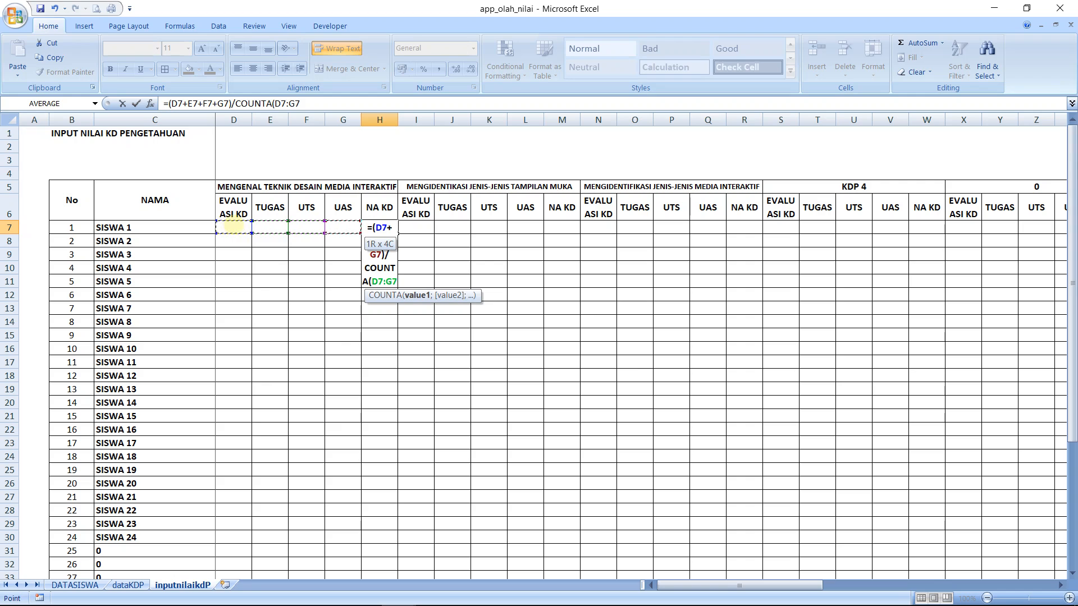
{"action": "type", "text": ")"}
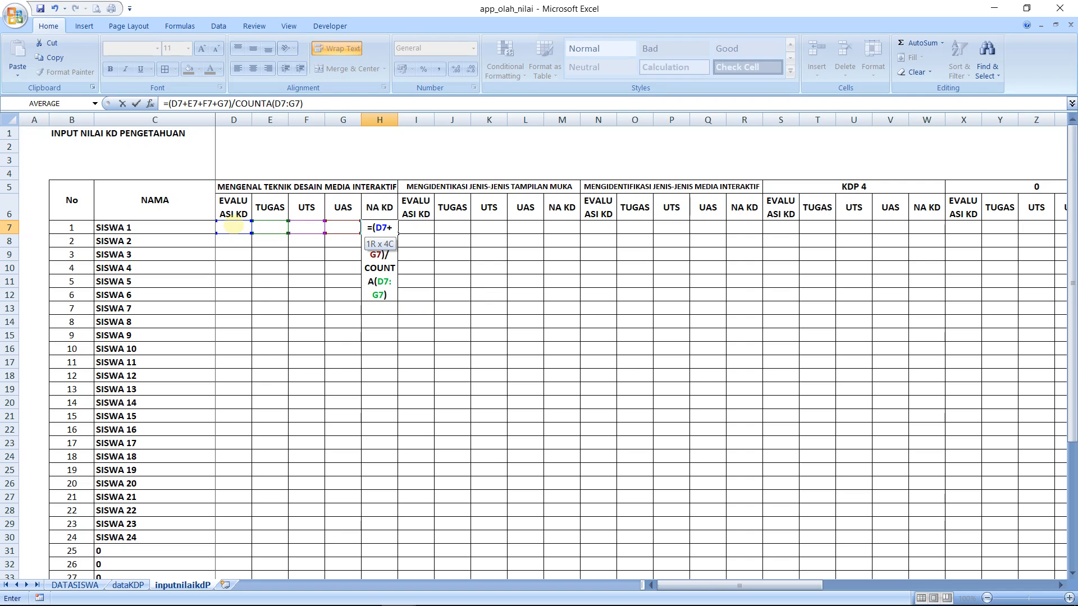
{"action": "key", "text": "Return"}
{"action": "key", "text": "Up"}
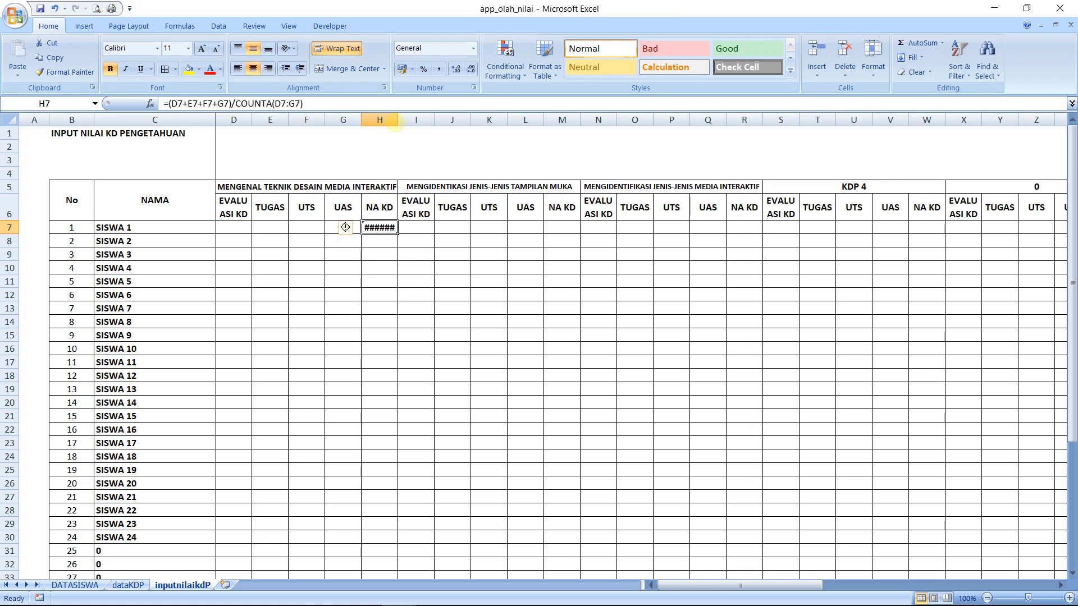
Widen the first NA KD column (H) and fill the H7 formula down the rows of the student list
{"action": "left_click_drag", "start_coordinate": [398, 120], "coordinate": [424, 120]}
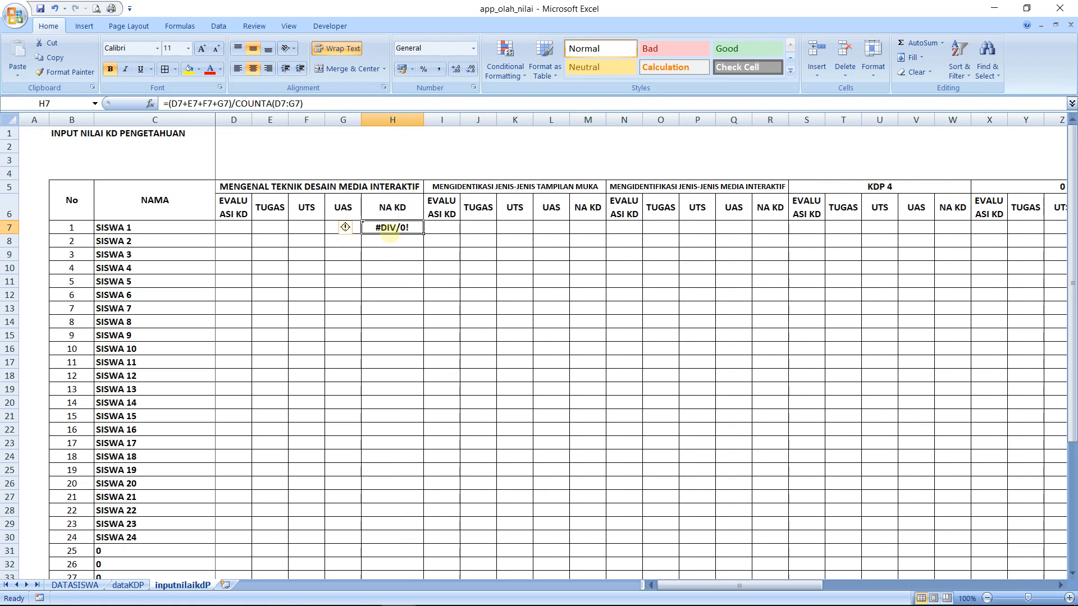
{"action": "left_click", "coordinate": [391, 238]}
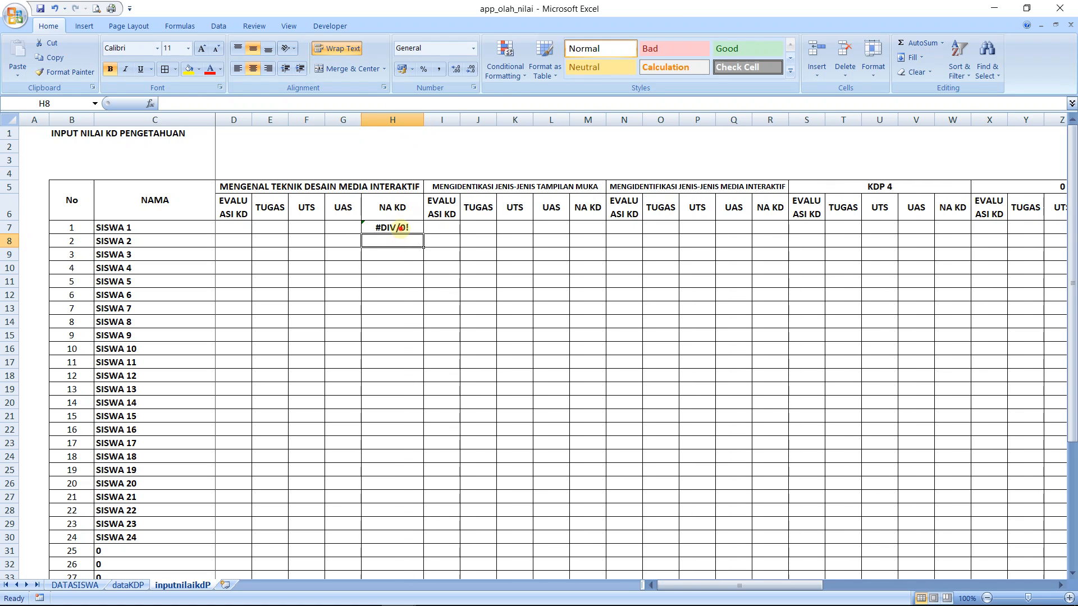
{"action": "left_click", "coordinate": [401, 228]}
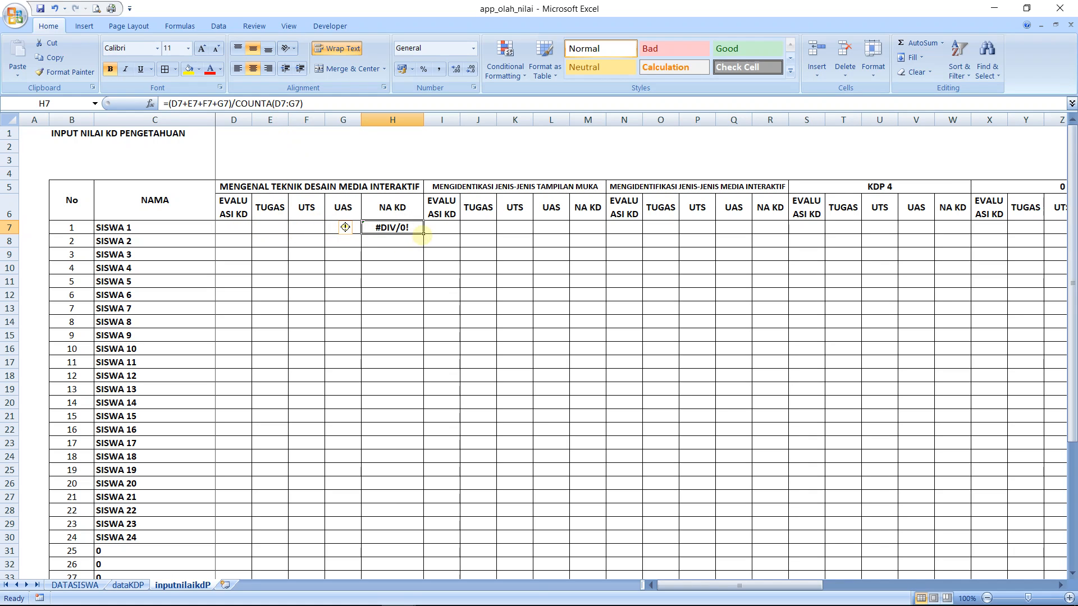
{"action": "left_click_drag", "start_coordinate": [423, 233], "coordinate": [406, 555]}
{"action": "left_click_drag", "start_coordinate": [1072, 387], "coordinate": [1072, 362]}
{"action": "left_click", "coordinate": [239, 230]}
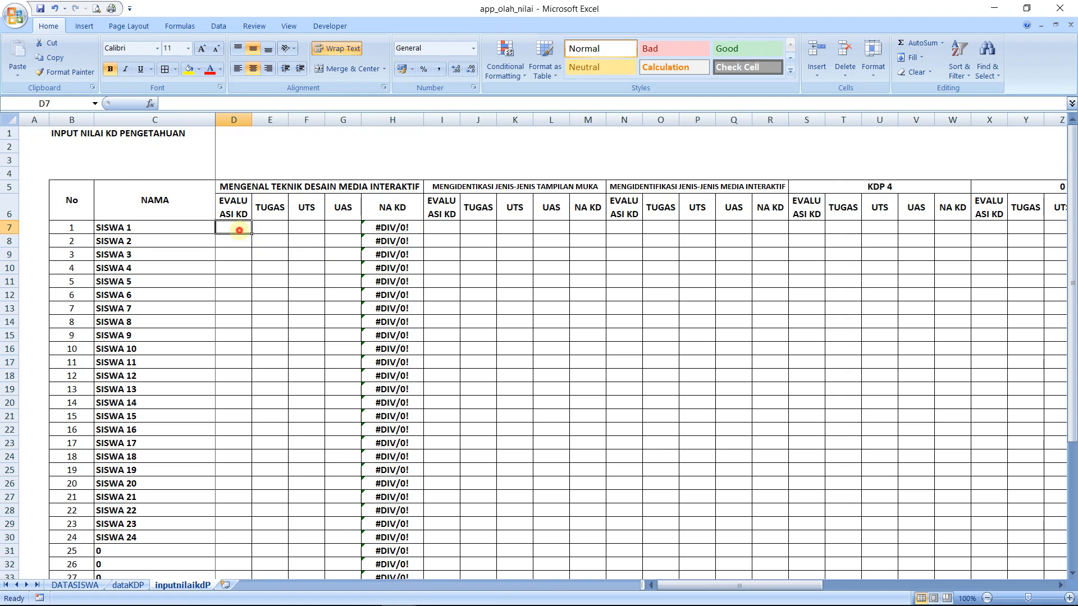
Enter 20 as the EVALUASI KD score of SISWA 1 in D7
{"action": "type", "text": "20"}
{"action": "key", "text": "Return"}
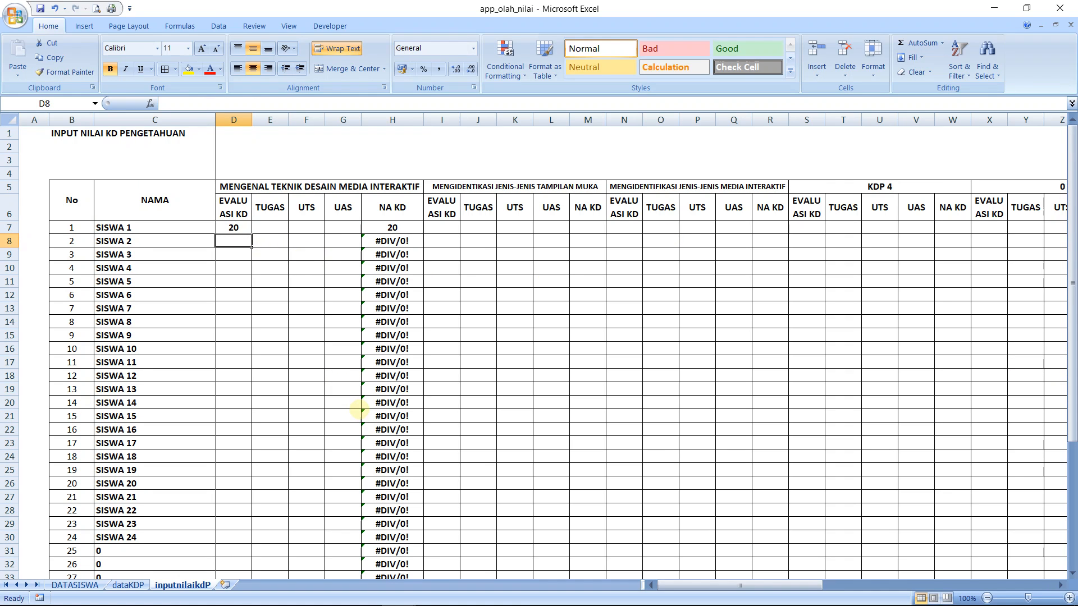
Set the EVALUASI KD score of SISWA 1 in D7 to 80 and the TUGAS score in E7 to 100
{"action": "key", "text": "Up"}
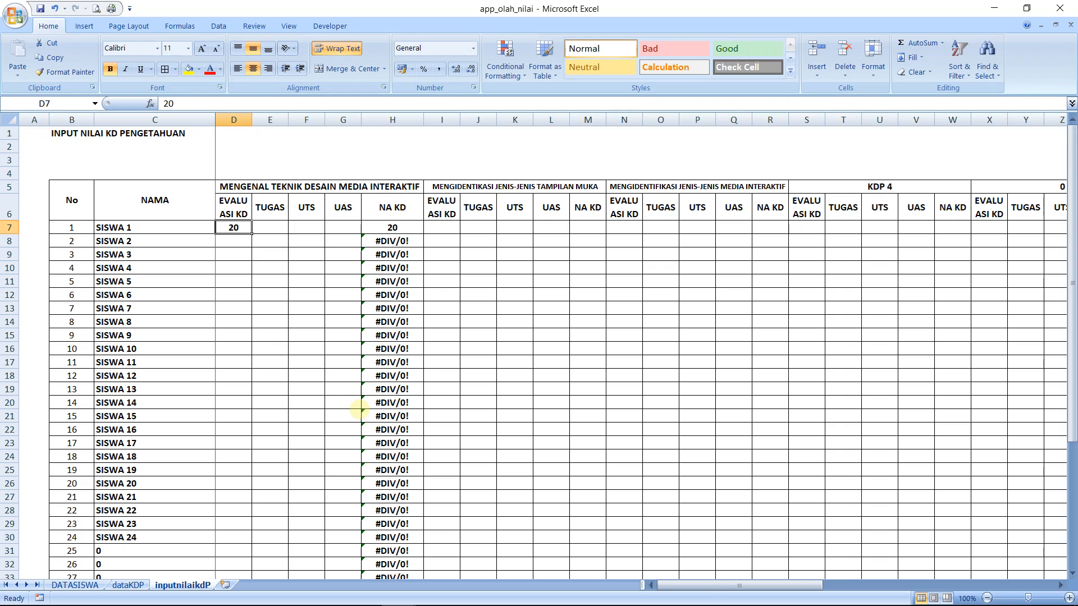
{"action": "type", "text": "80"}
{"action": "key", "text": "Return"}
{"action": "key", "text": "Up"}
{"action": "key", "text": "Right"}
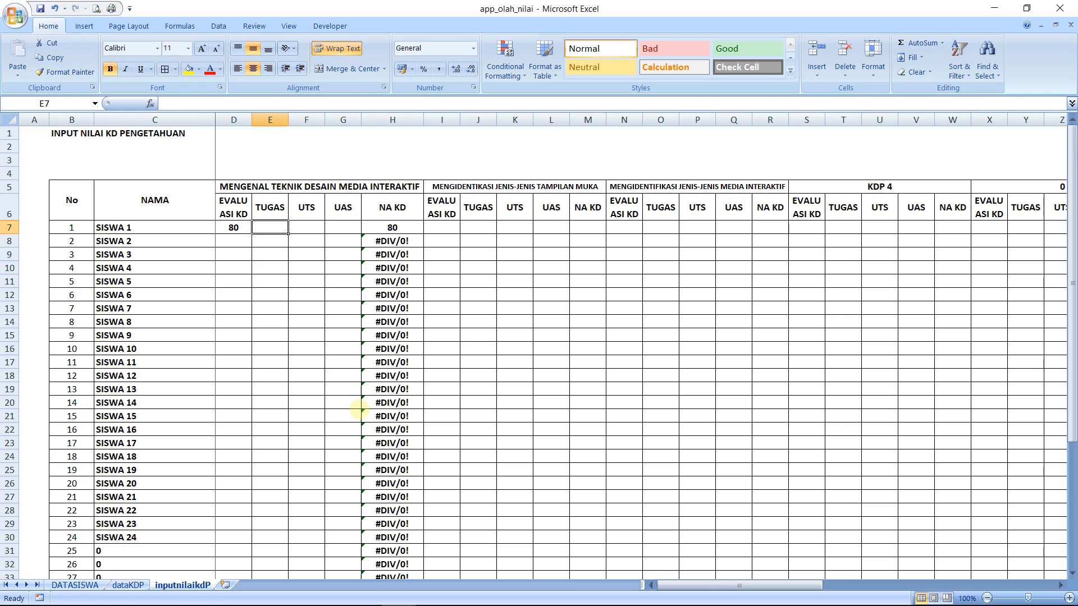
{"action": "type", "text": "100"}
{"action": "key", "text": "Return"}
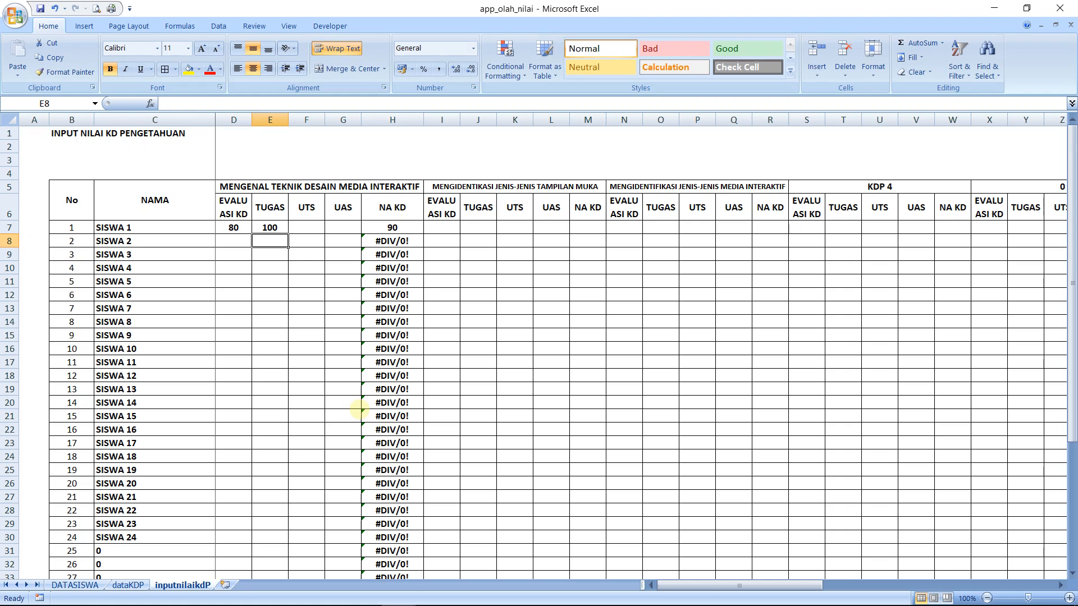
Examine the NA KD formula and result in H7 against the scores entered in row 7
{"action": "key", "text": "Up"}
{"action": "key", "text": "Right"}
{"action": "key", "text": "Right"}
{"action": "key", "text": "Right"}
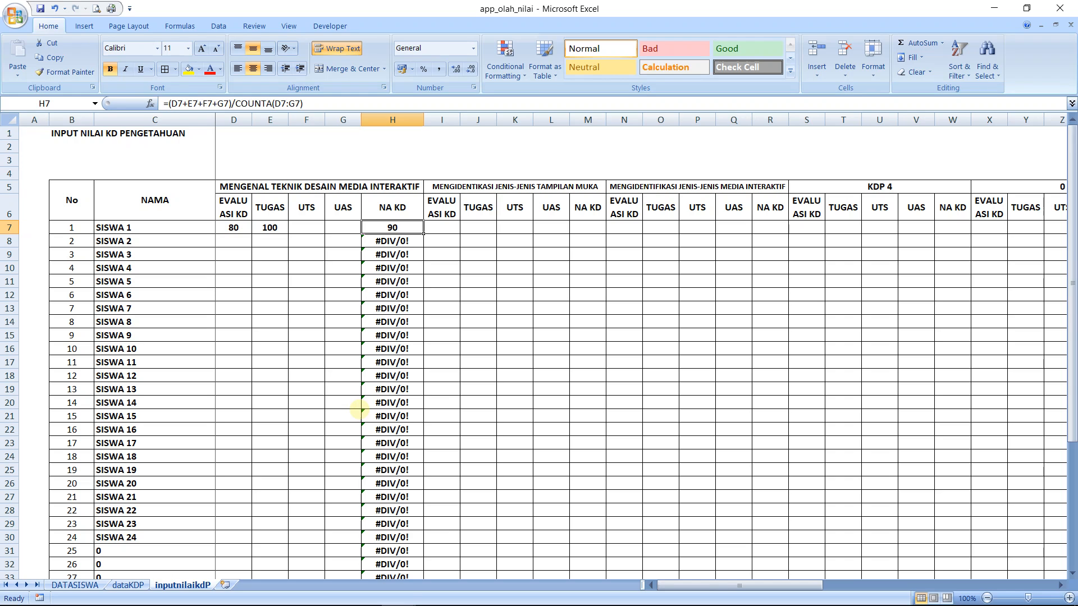
{"action": "key", "text": "Left"}
{"action": "key", "text": "Left"}
{"action": "key", "text": "Left"}
{"action": "key", "text": "Left"}
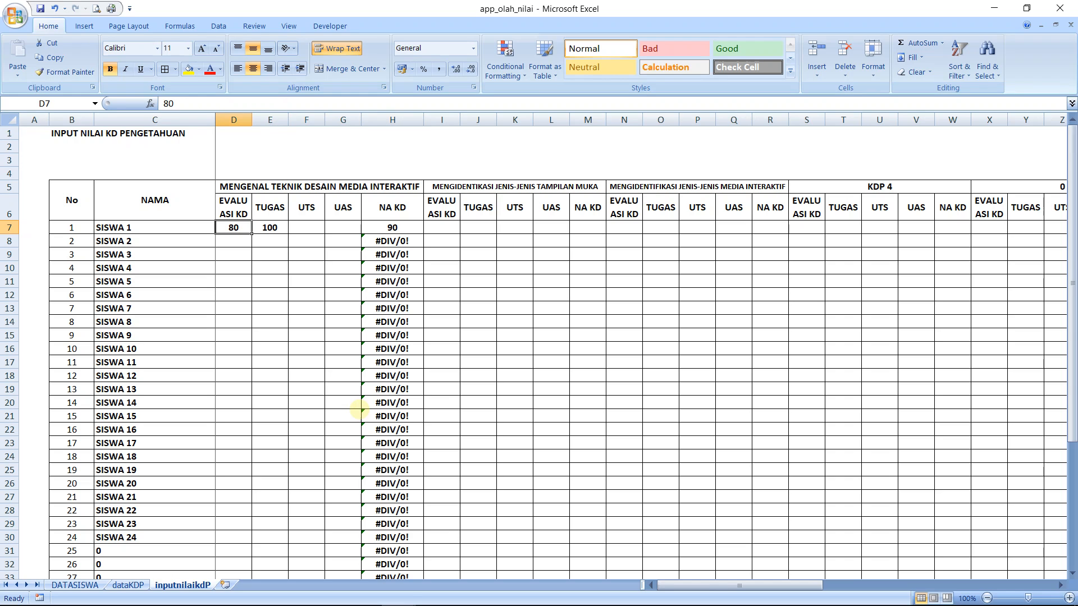
{"action": "key", "text": "Right"}
{"action": "key", "text": "Right"}
{"action": "key", "text": "Right"}
{"action": "key", "text": "Right"}
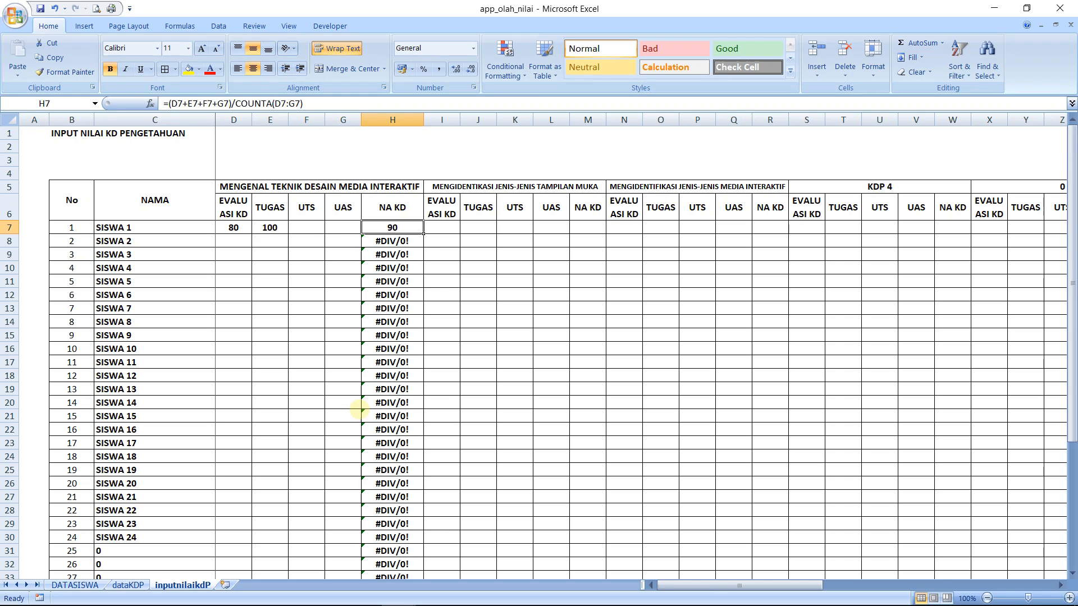
{"action": "key", "text": "Left"}
{"action": "key", "text": "Left"}
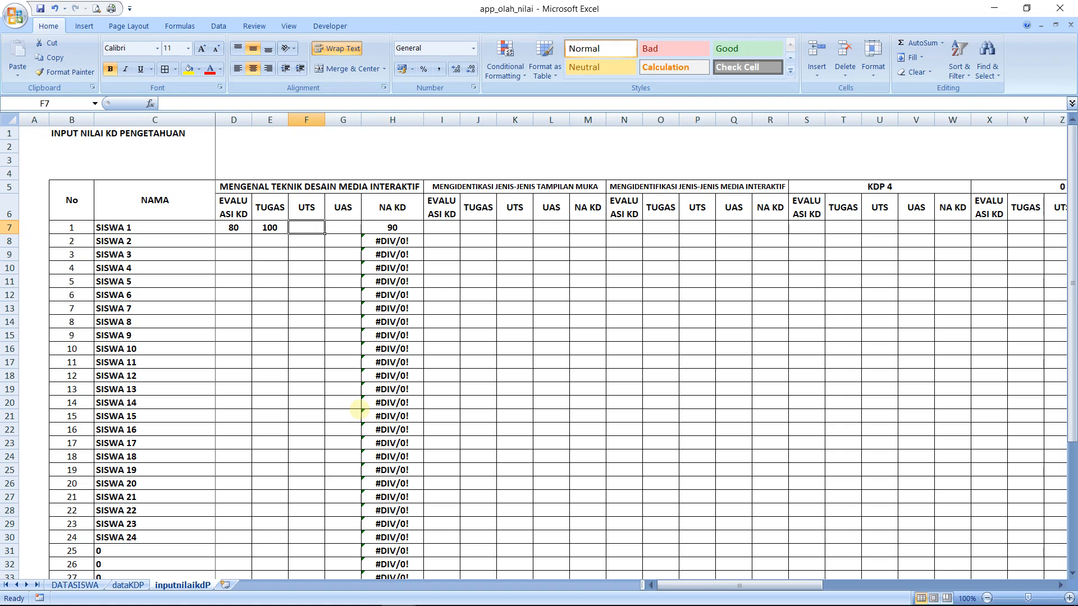
Enter 85 as the UAS score of SISWA 1 in G7 and check the NA KD cell H7
{"action": "key", "text": "Right"}
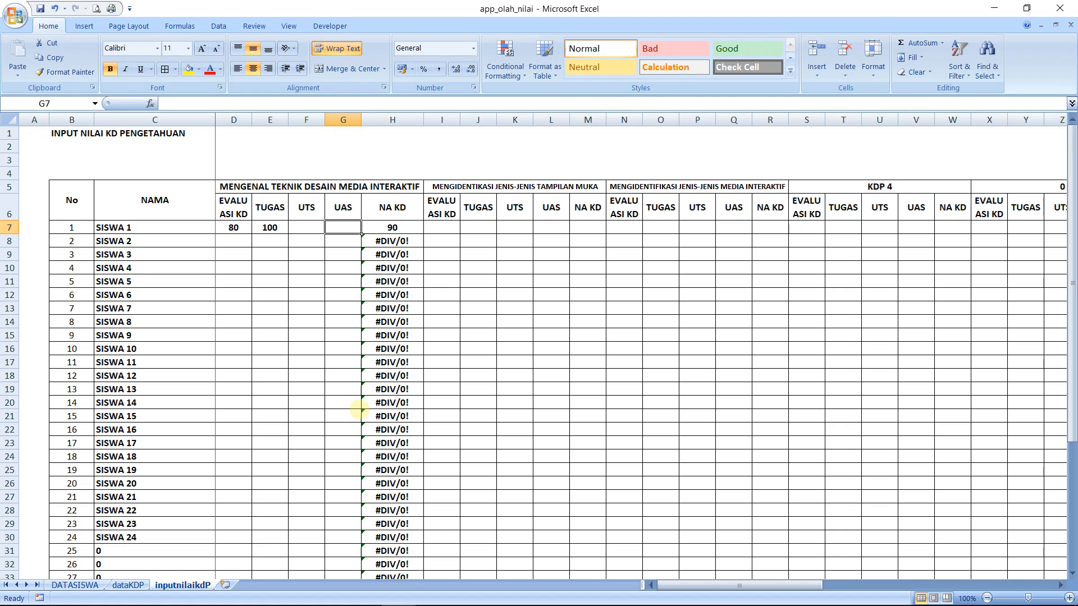
{"action": "type", "text": "85"}
{"action": "key", "text": "Return"}
{"action": "key", "text": "Up"}
{"action": "key", "text": "Right"}
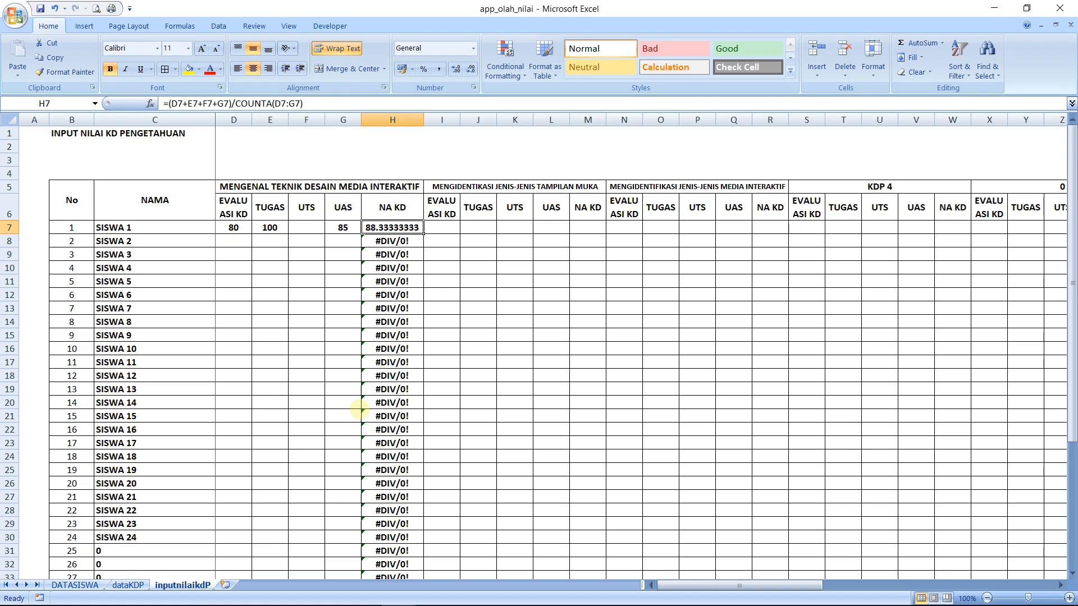
Enter 78 as the UTS score of SISWA 1 in F7 and return to the NA KD cell H7
{"action": "key", "text": "Left"}
{"action": "key", "text": "Left"}
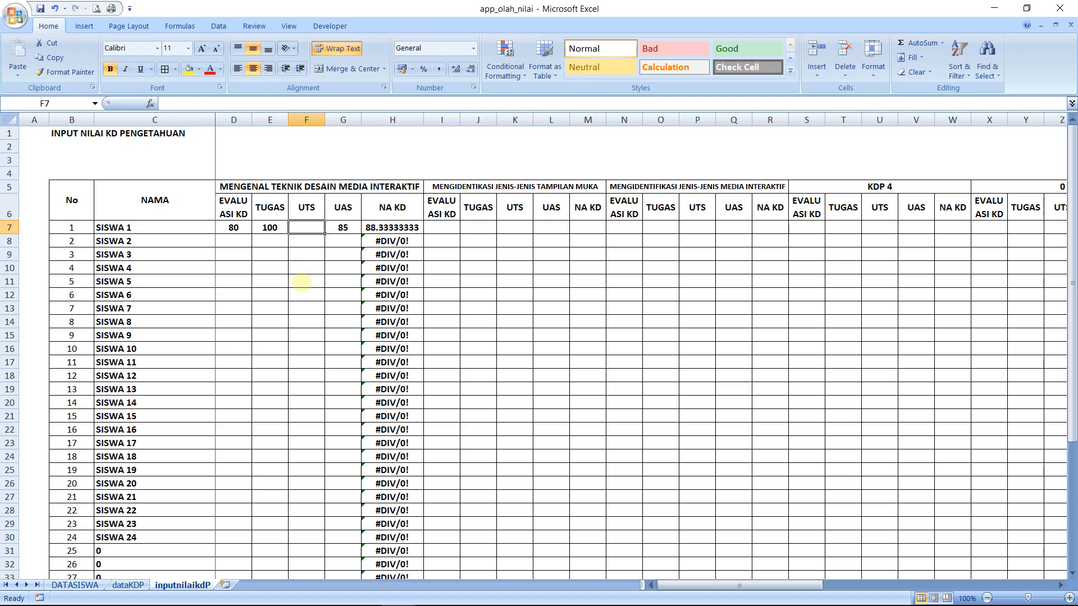
{"action": "type", "text": "78"}
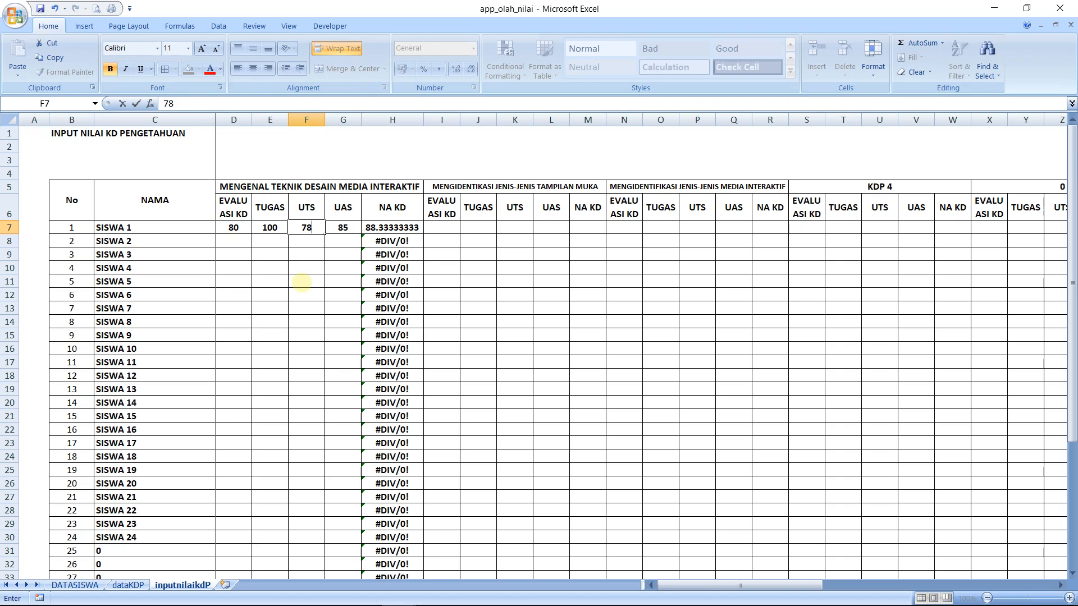
{"action": "key", "text": "Return"}
{"action": "key", "text": "Up"}
{"action": "key", "text": "Right"}
{"action": "key", "text": "Right"}
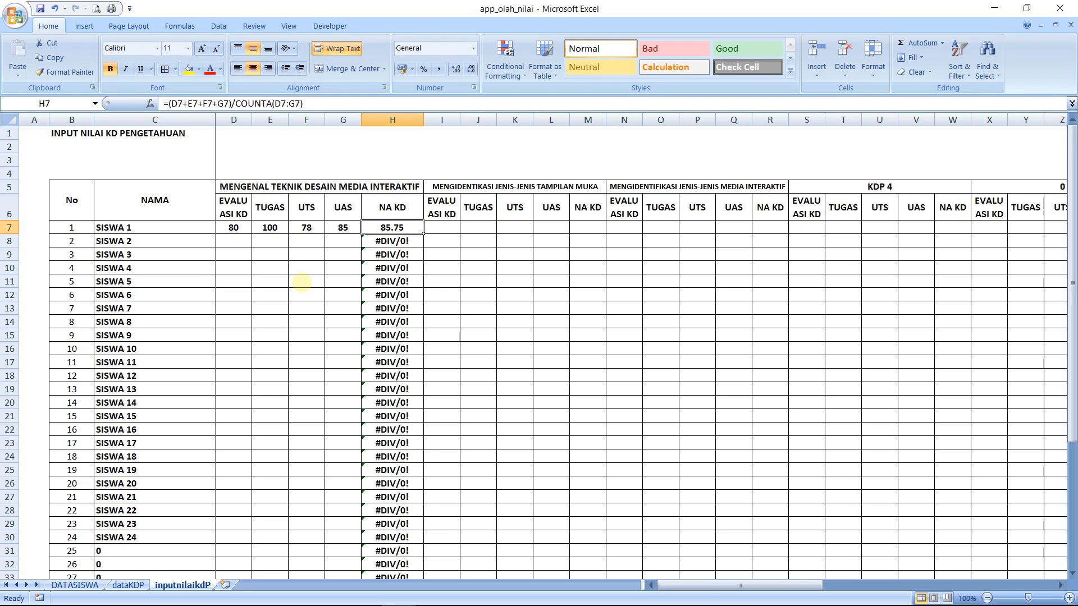
Clear the UTS and UAS scores of SISWA 1 in F7 and G7
{"action": "key", "text": "Left"}
{"action": "key", "text": "Left"}
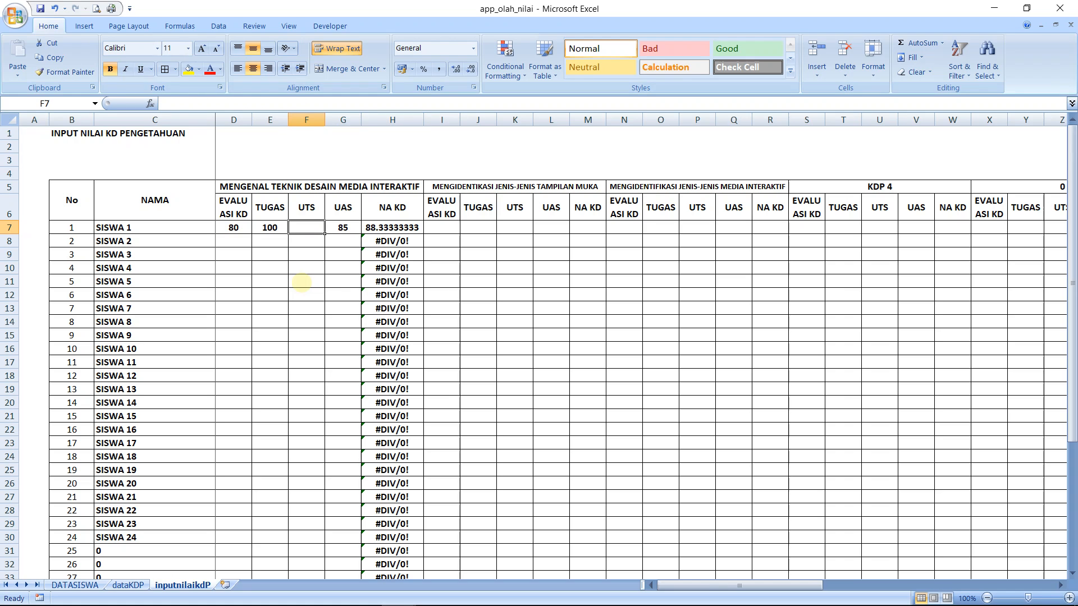
{"action": "key", "text": "Right"}
{"action": "key", "text": "Delete"}
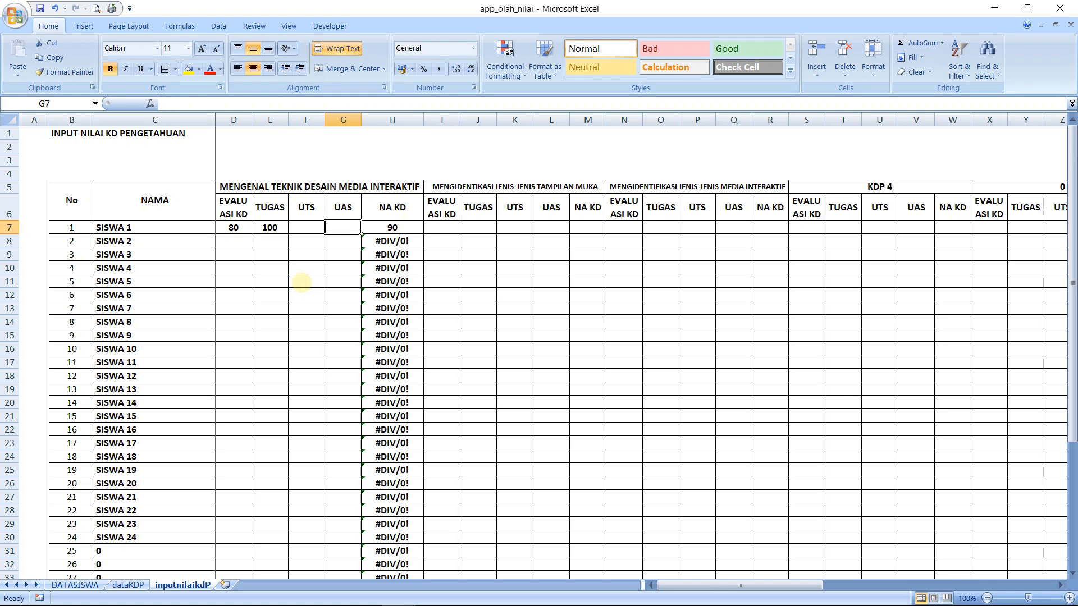
{"action": "key", "text": "Right"}
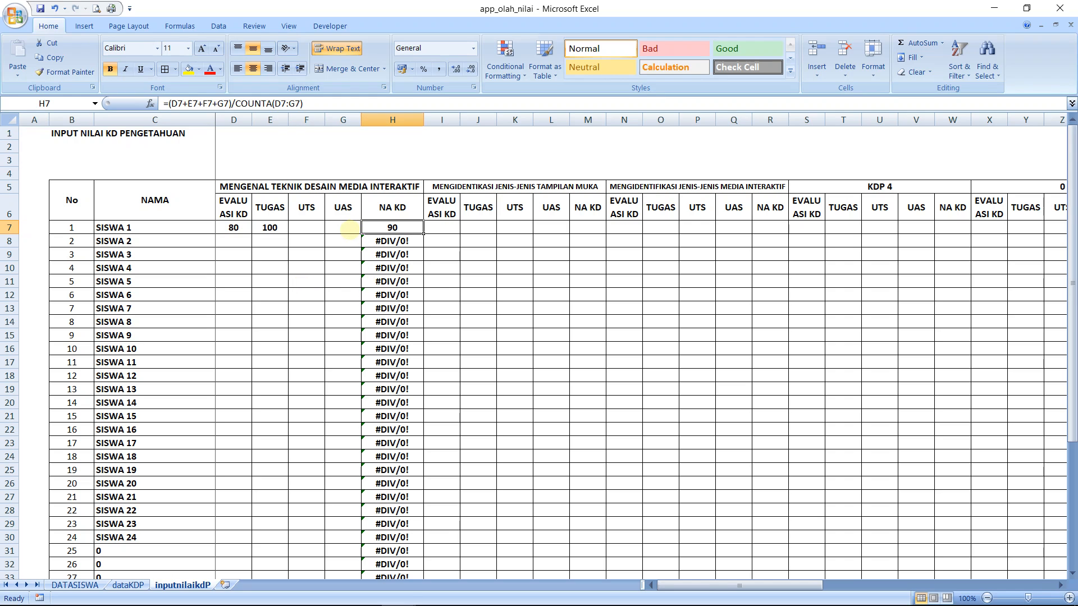
Fill the NA KD formula from H7 down to H46 and compare the formulas in H7 and H8
{"action": "left_click", "coordinate": [349, 229]}
{"action": "left_click", "coordinate": [303, 227]}
{"action": "left_click", "coordinate": [392, 226]}
{"action": "left_click_drag", "start_coordinate": [423, 232], "coordinate": [423, 558]}
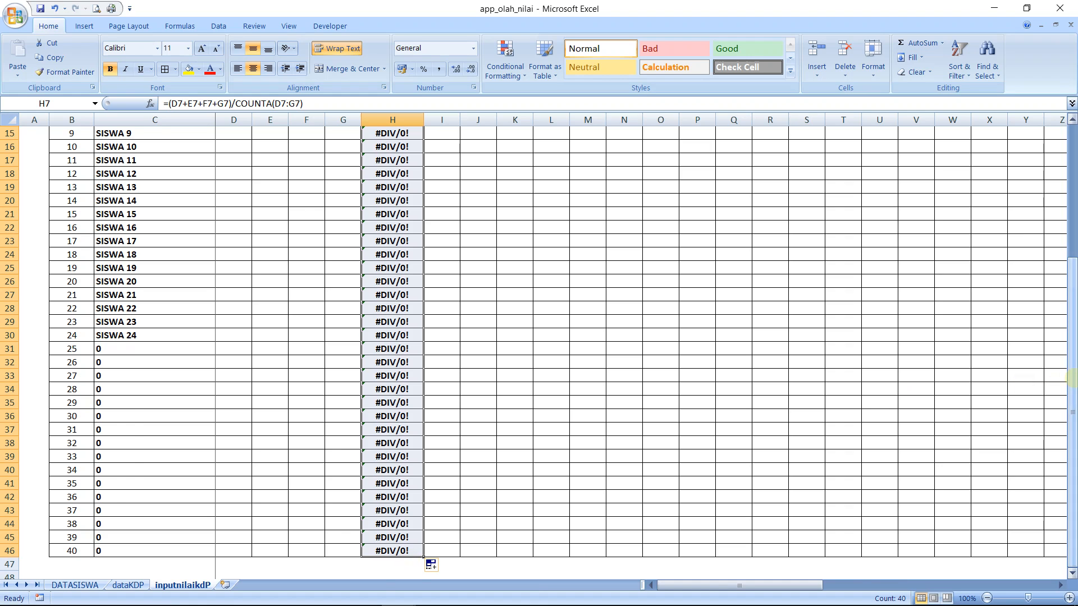
{"action": "left_click_drag", "start_coordinate": [1071, 379], "coordinate": [1070, 247]}
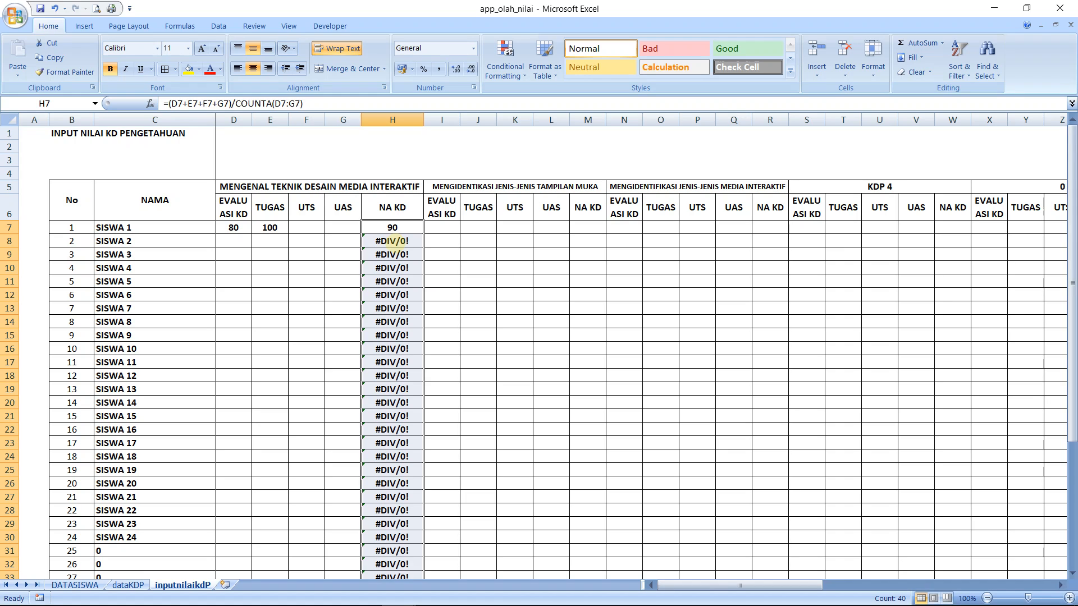
{"action": "left_click", "coordinate": [392, 241]}
{"action": "left_click", "coordinate": [396, 226]}
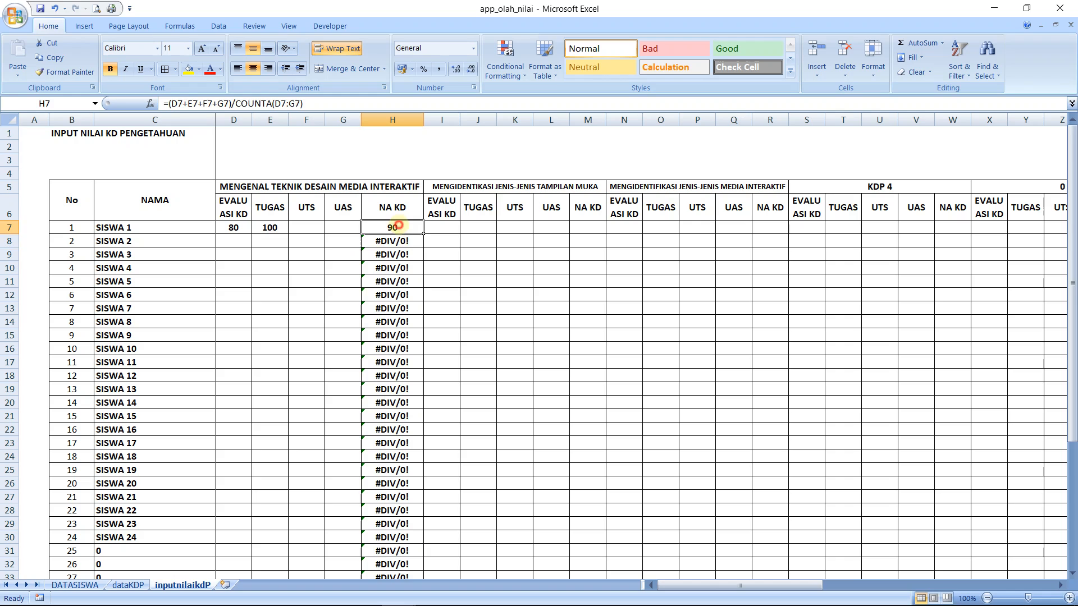
{"action": "left_click", "coordinate": [392, 241]}
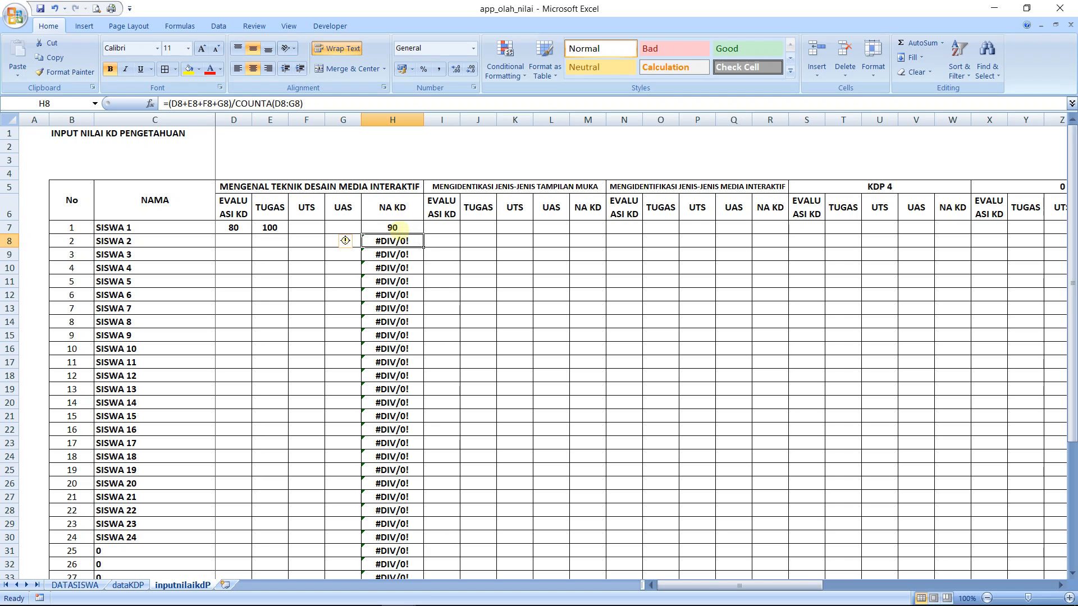
{"action": "left_click", "coordinate": [392, 227]}
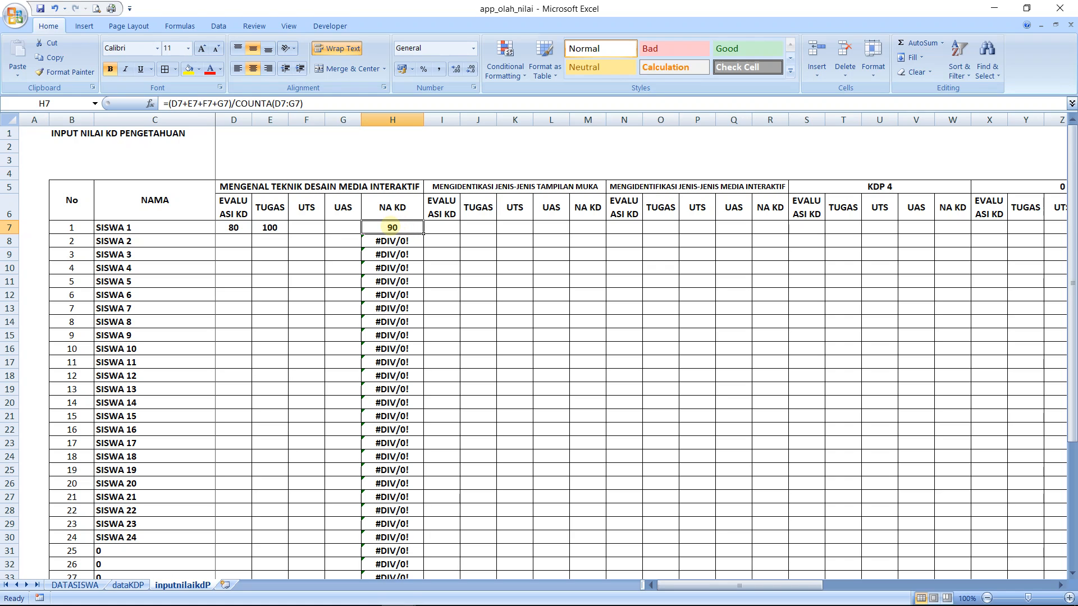
Set the font size of empty cell H2 above the table to 20
{"action": "left_click", "coordinate": [371, 150]}
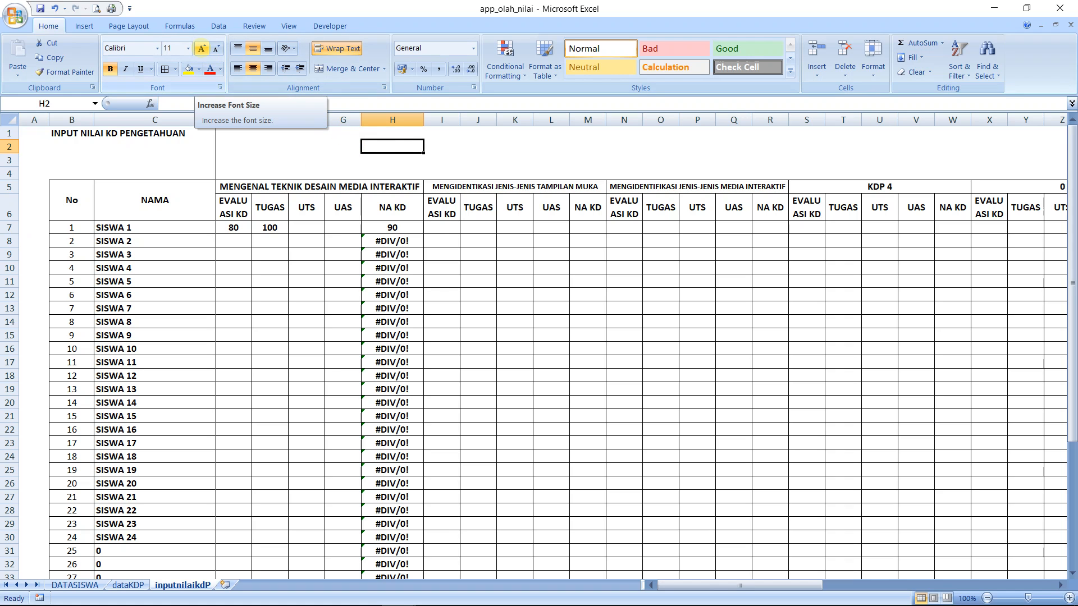
{"action": "left_click", "coordinate": [201, 49]}
{"action": "left_click", "coordinate": [201, 48]}
{"action": "left_click", "coordinate": [201, 49]}
{"action": "left_click", "coordinate": [200, 48]}
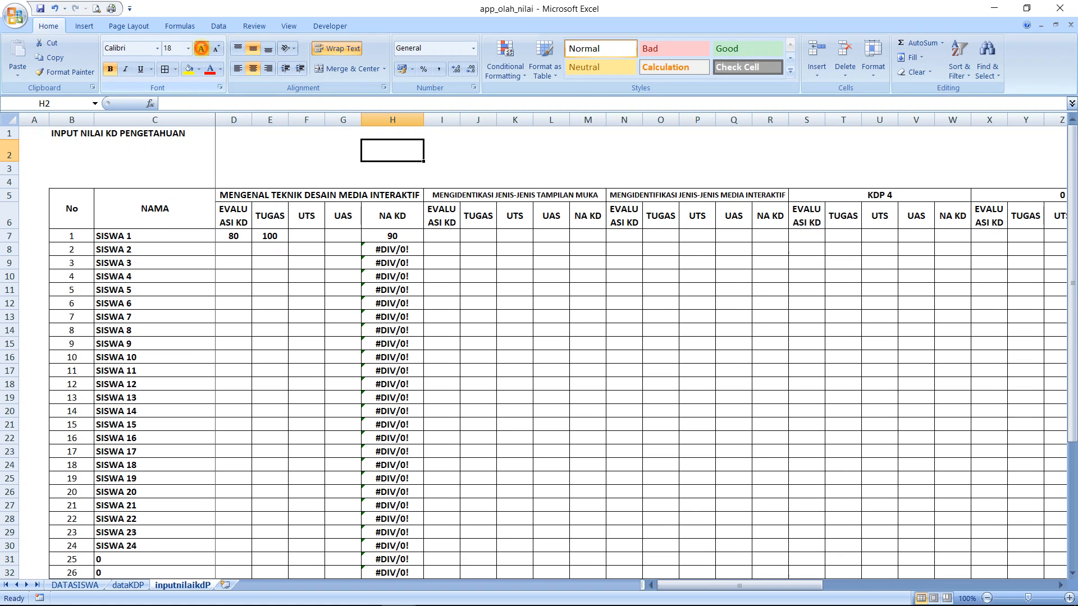
{"action": "left_click", "coordinate": [201, 48]}
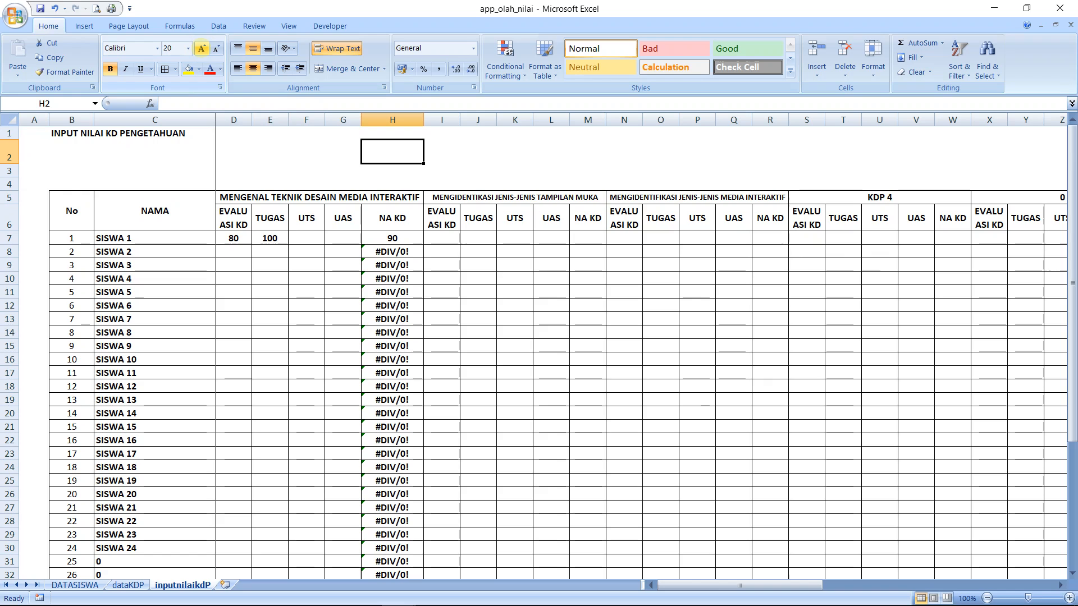
Start a note in cell H2 with the word JIKA
{"action": "type", "text": "JIKA"}
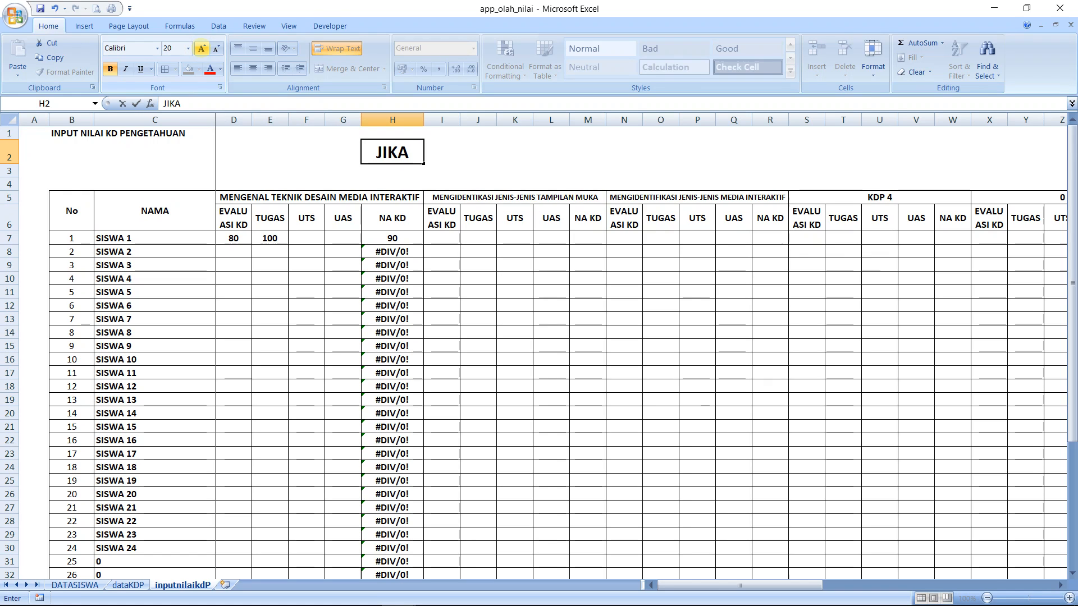
{"action": "key", "text": "BackSpace"}
{"action": "key", "text": "BackSpace"}
{"action": "key", "text": "BackSpace"}
{"action": "key", "text": "BackSpace"}
{"action": "type", "text": "J"}
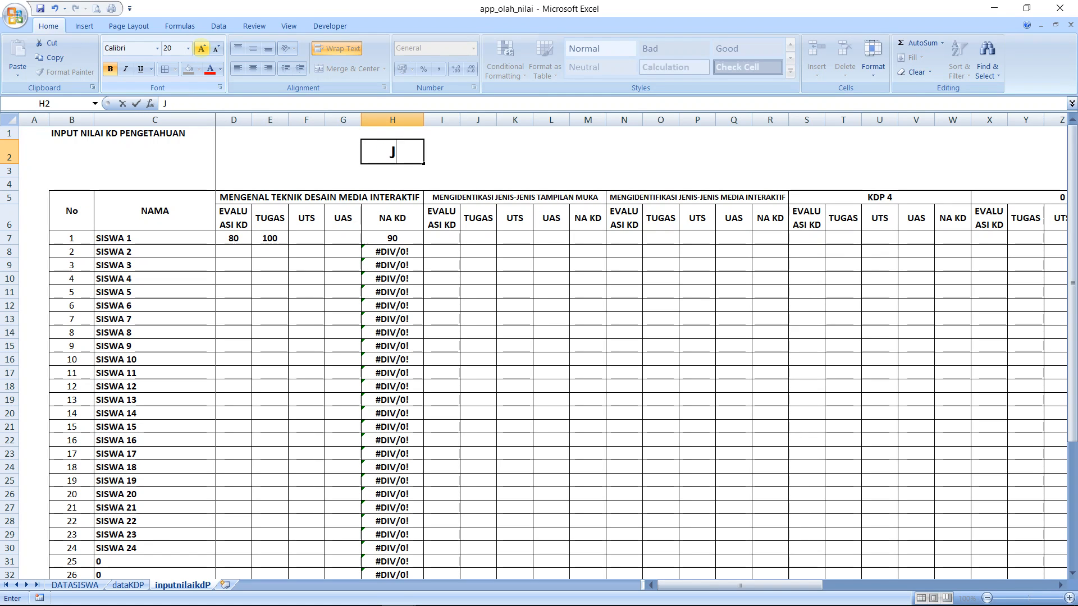
{"action": "type", "text": "IKA NILAI"}
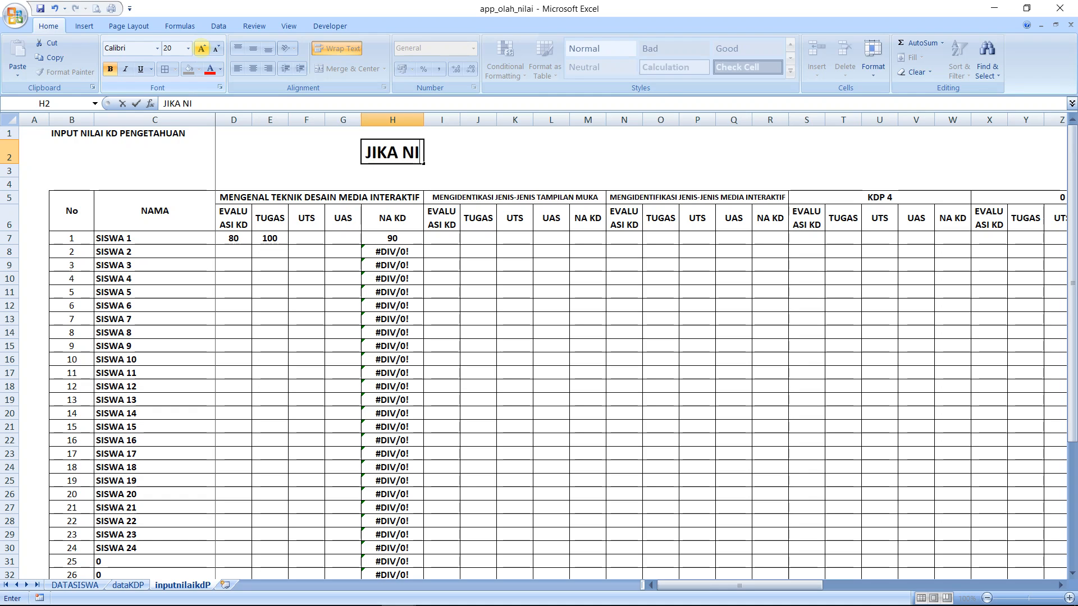
{"action": "key", "text": "BackSpace"}
{"action": "key", "text": "BackSpace"}
{"action": "key", "text": "BackSpace"}
{"action": "key", "text": "BackSpace"}
{"action": "key", "text": "BackSpace"}
Complete the H2 note as JIKA ADA PEMBAGI NOL MAKA KOSONGKAN, commit it, and undo the entry
{"action": "type", "text": "ADA PE"}
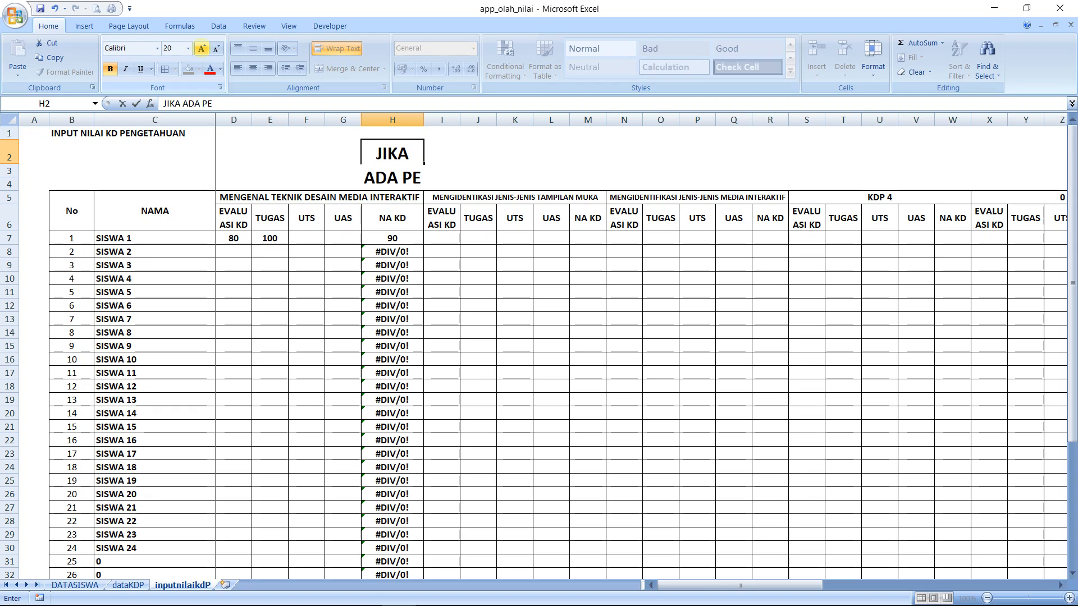
{"action": "type", "text": "MBAGI NPO"}
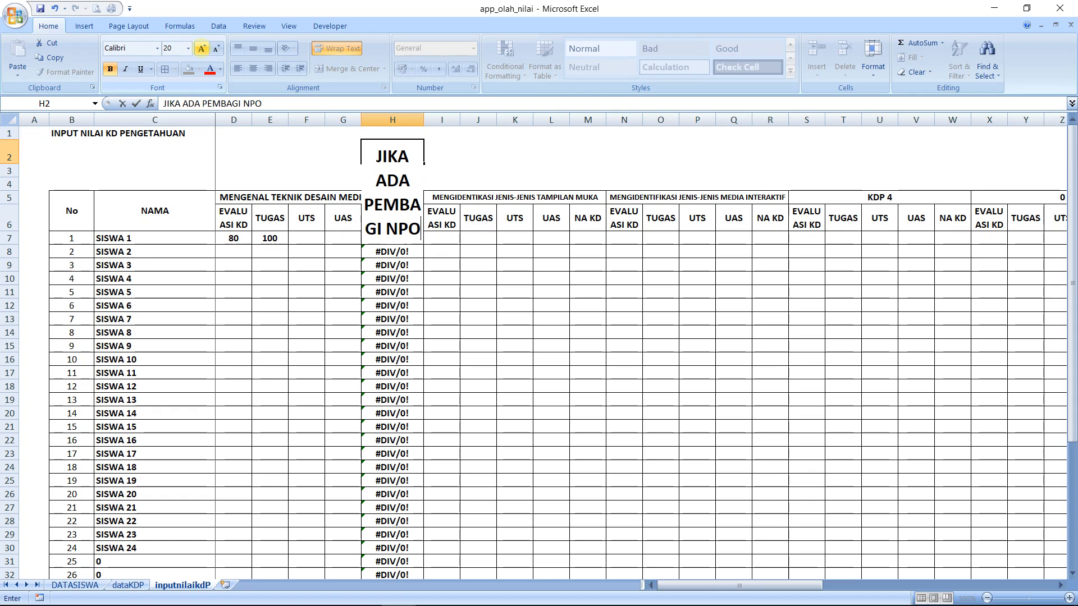
{"action": "key", "text": "BackSpace"}
{"action": "key", "text": "BackSpace"}
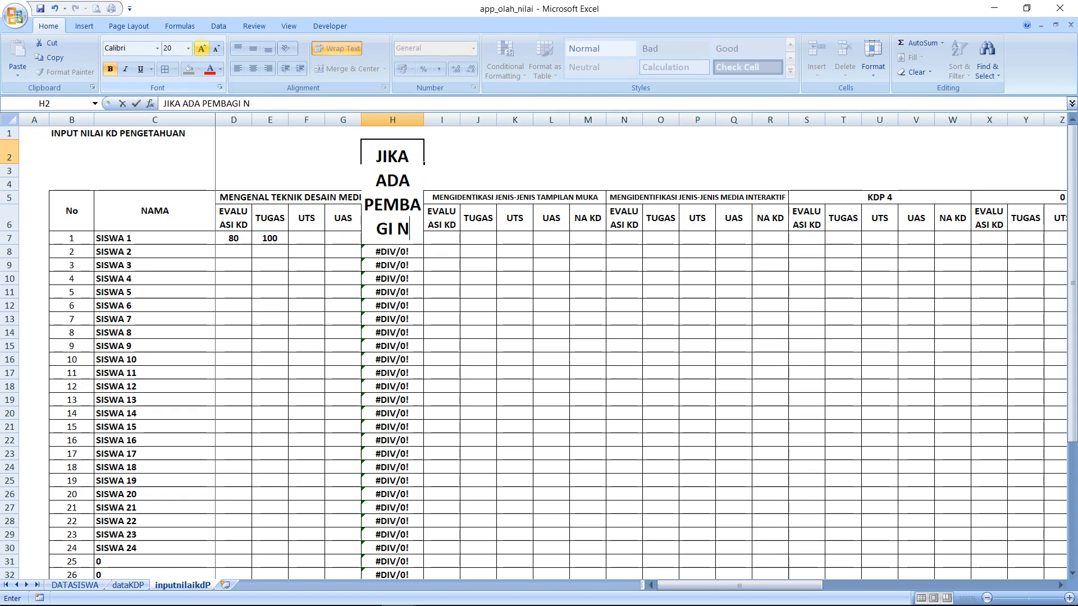
{"action": "type", "text": "OL MAKA KOSONGKAN"}
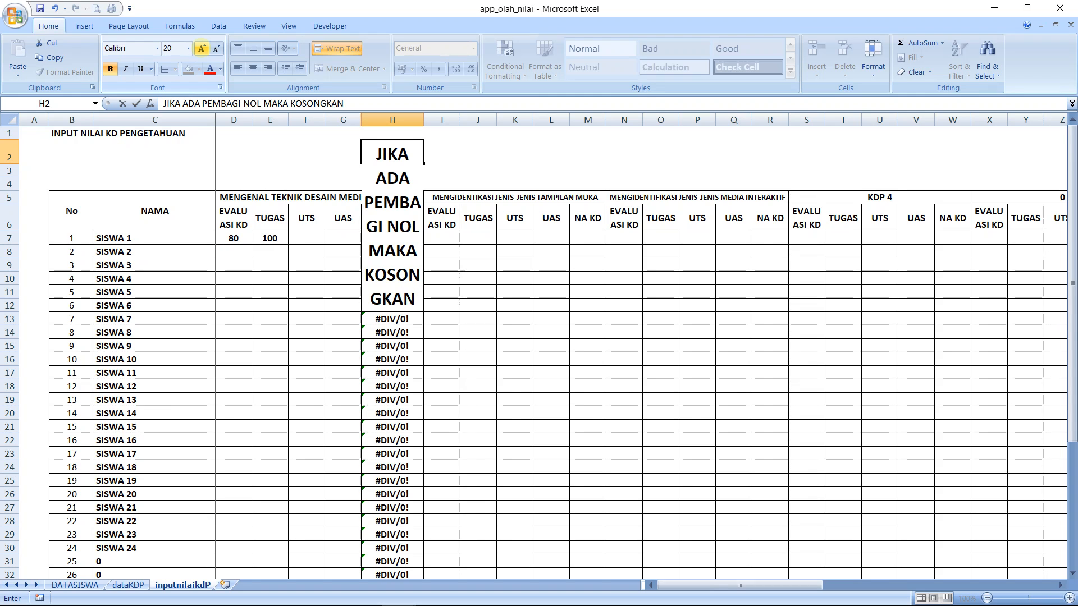
{"action": "key", "text": "Return"}
{"action": "key", "text": "ctrl+z"}
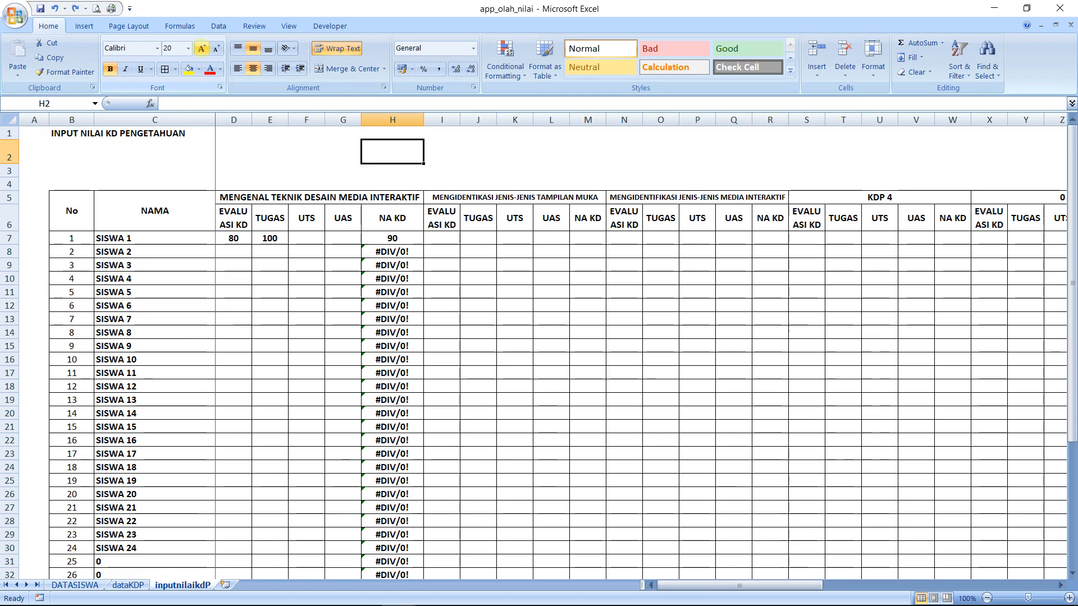
Enter JIKA in cell H2 and select row 2 from H2 to V2
{"action": "type", "text": "JIKA"}
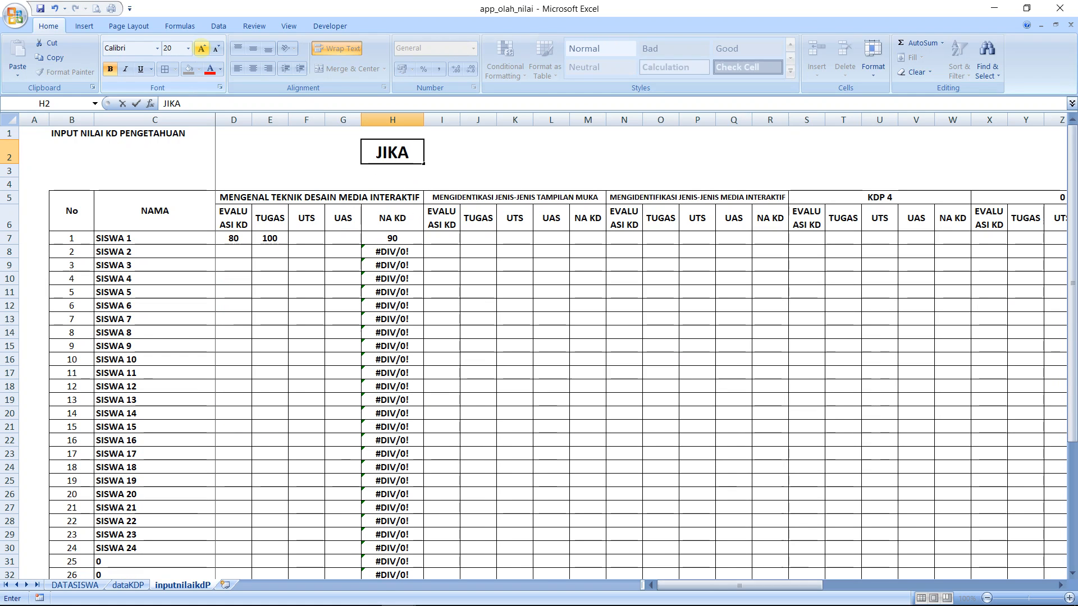
{"action": "key", "text": "ctrl+Return"}
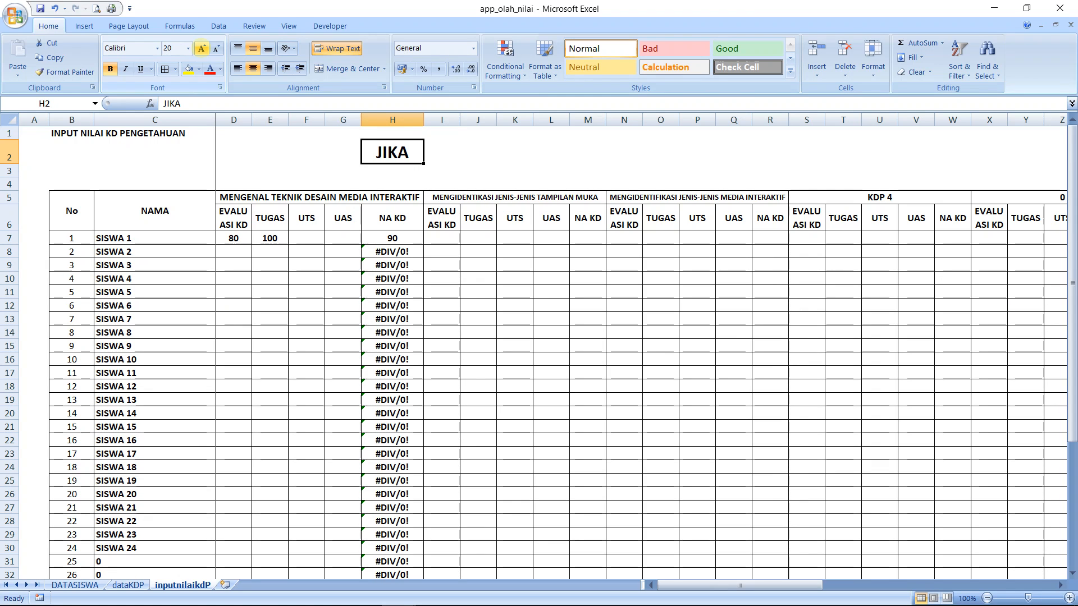
{"action": "key", "text": "shift+Right"}
{"action": "key", "text": "shift+Right"}
{"action": "key", "text": "shift+Right"}
{"action": "key", "text": "shift+Right"}
{"action": "key", "text": "shift+Right"}
{"action": "key", "text": "shift+Right"}
{"action": "key", "text": "shift+Right"}
{"action": "key", "text": "shift+Right"}
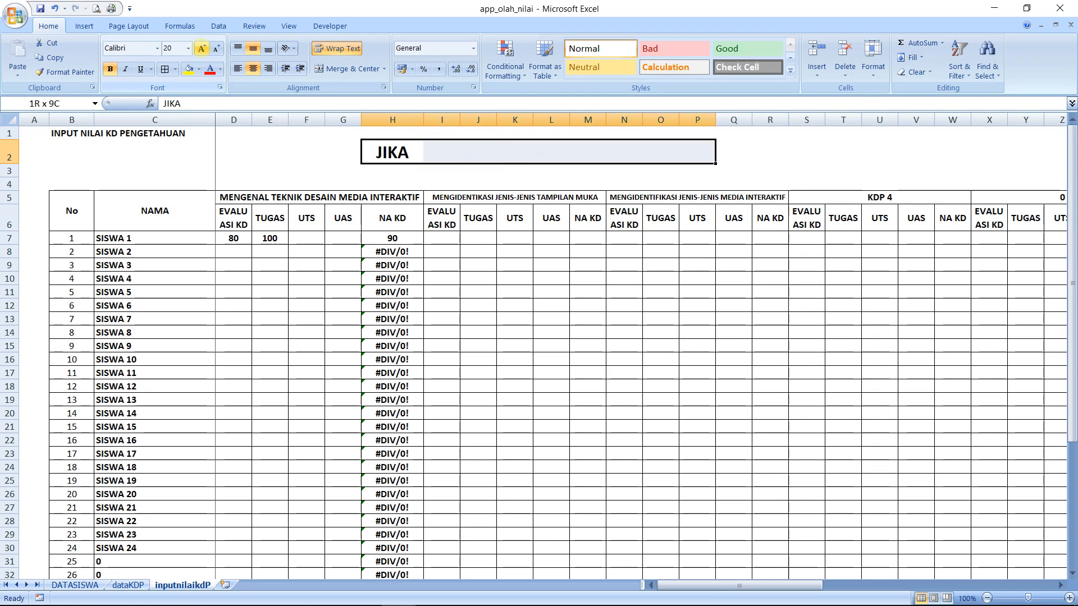
{"action": "key", "text": "shift+Right"}
{"action": "key", "text": "shift+Right"}
{"action": "key", "text": "shift+Right"}
{"action": "key", "text": "shift+Right"}
{"action": "key", "text": "shift+Right"}
{"action": "key", "text": "shift+Right"}
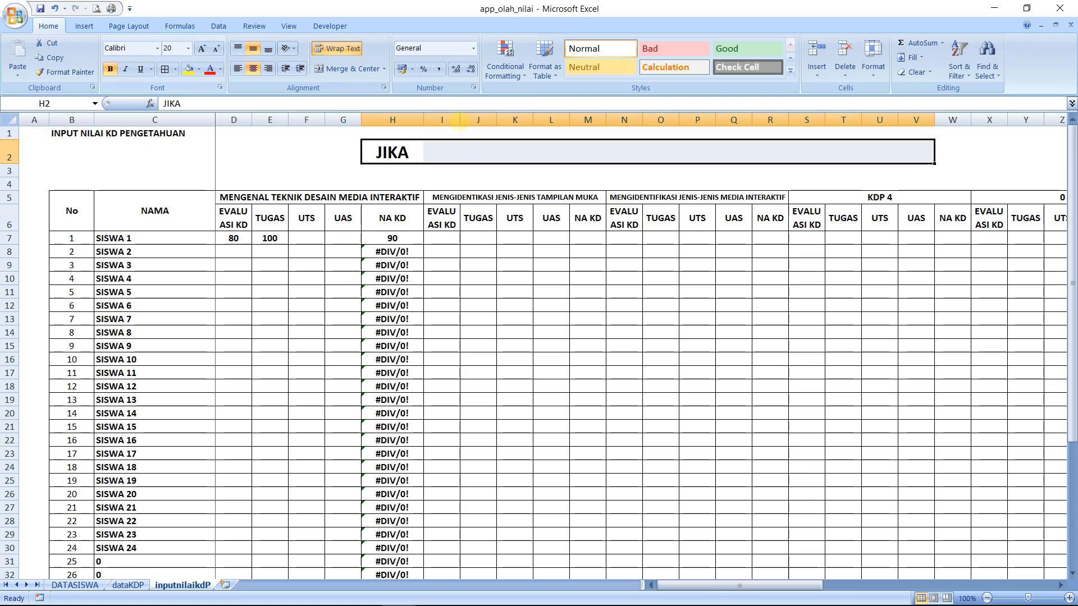
Undo the JIKA entry and the font size changes in cell H2
{"action": "key", "text": "ctrl+z"}
{"action": "key", "text": "ctrl+z"}
{"action": "key", "text": "ctrl+z"}
{"action": "key", "text": "ctrl+z"}
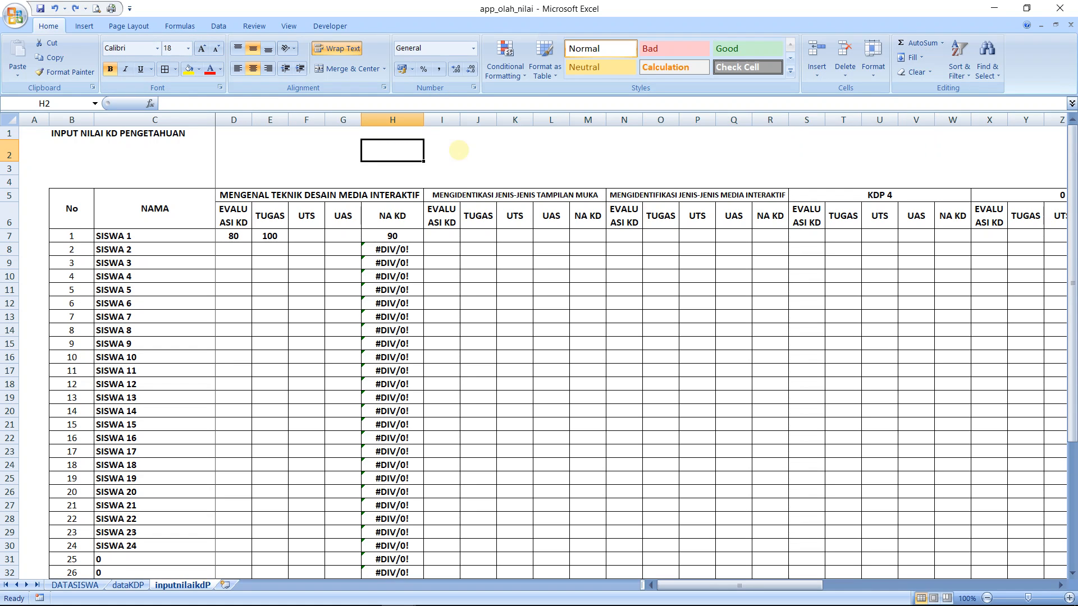
{"action": "key", "text": "ctrl+z"}
{"action": "key", "text": "ctrl+z"}
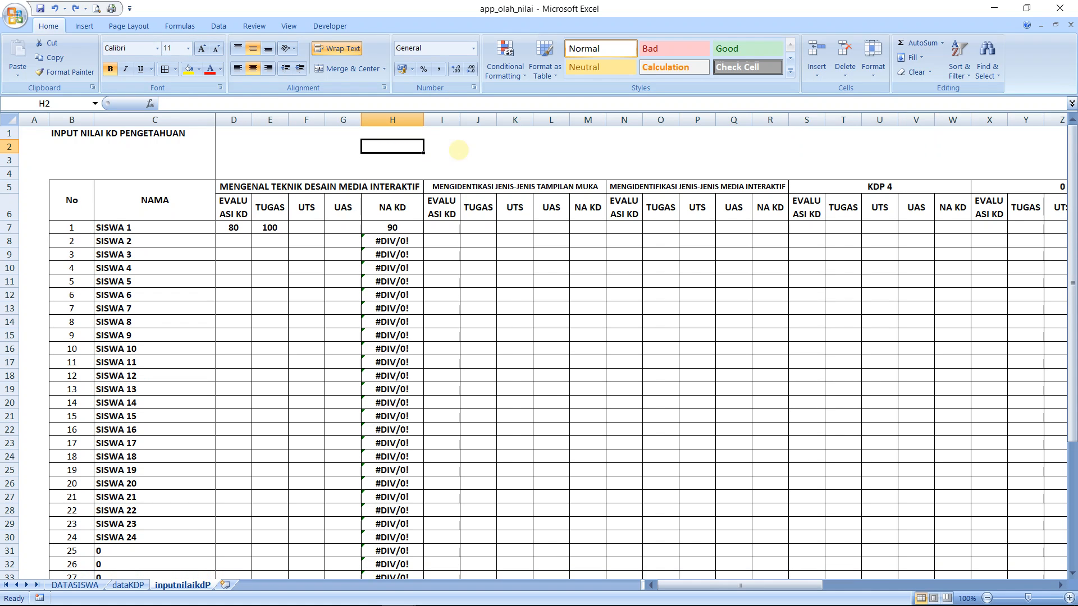
{"action": "left_click", "coordinate": [458, 149]}
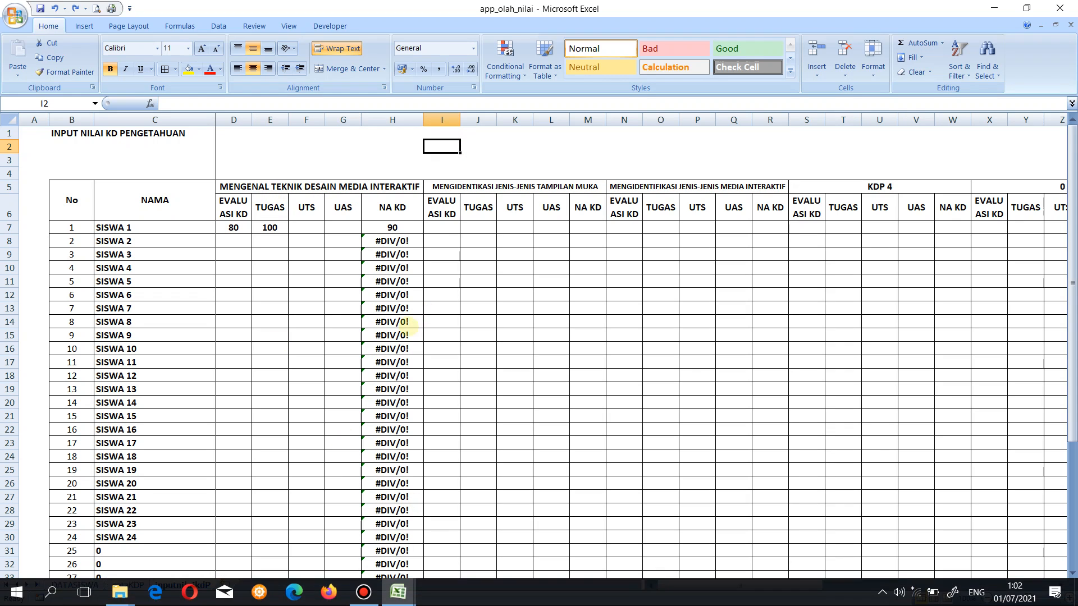
Edit the NA KD formula in H7 and delete everything after the equals sign
{"action": "left_click", "coordinate": [403, 227]}
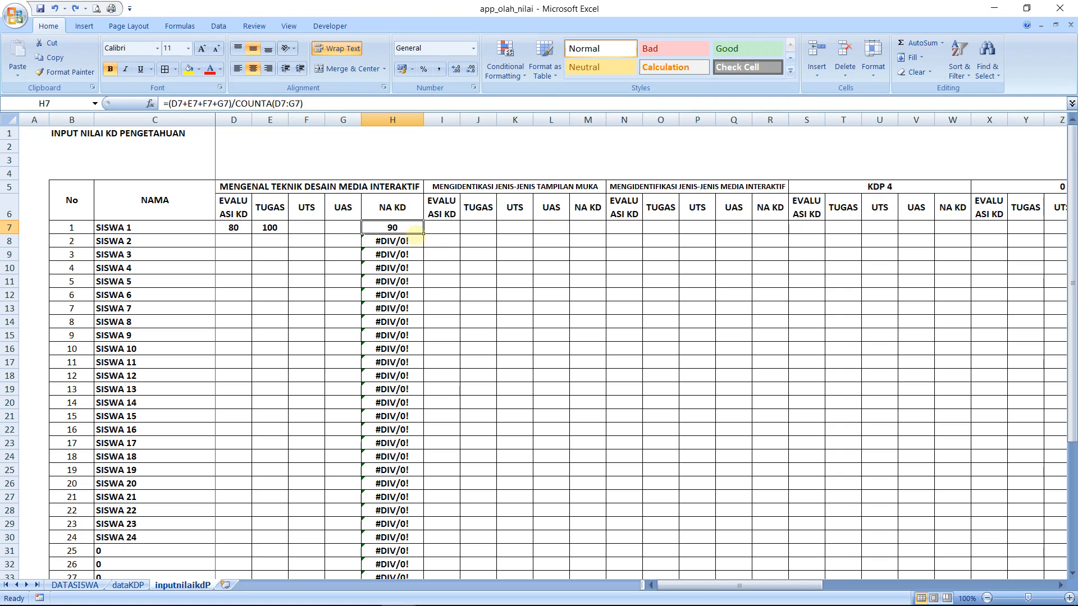
{"action": "key", "text": "F2"}
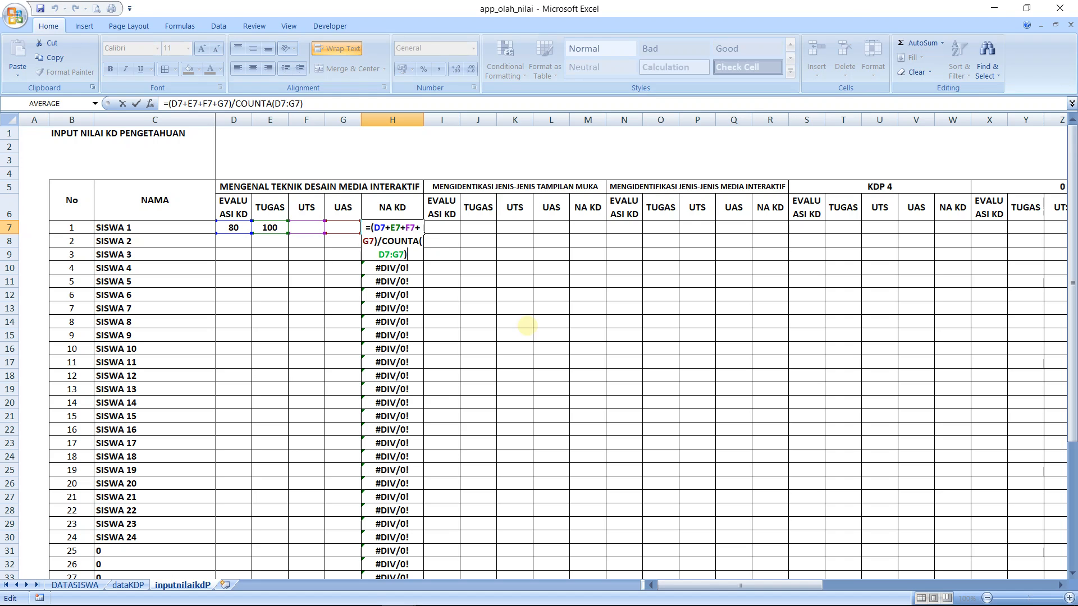
{"action": "key", "text": "shift+Up"}
{"action": "key", "text": "shift+Up"}
{"action": "key", "text": "shift+Left"}
{"action": "key", "text": "shift+Left"}
{"action": "key", "text": "shift+Left"}
{"action": "key", "text": "shift+Left"}
{"action": "key", "text": "shift+Left"}
{"action": "key", "text": "shift+Left"}
{"action": "key", "text": "shift+Left"}
{"action": "key", "text": "shift+Left"}
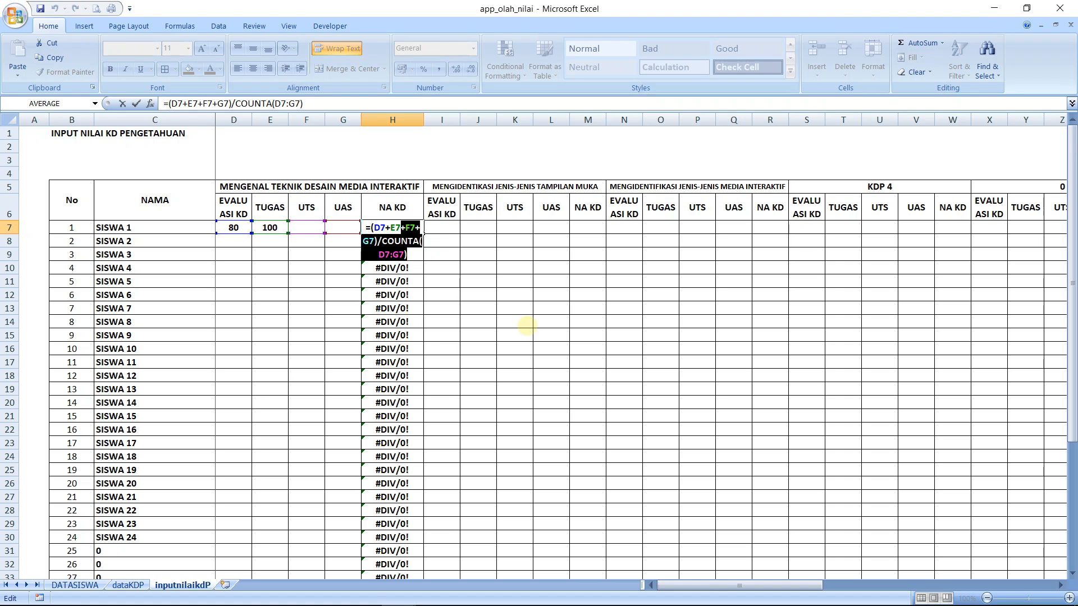
{"action": "key", "text": "BackSpace"}
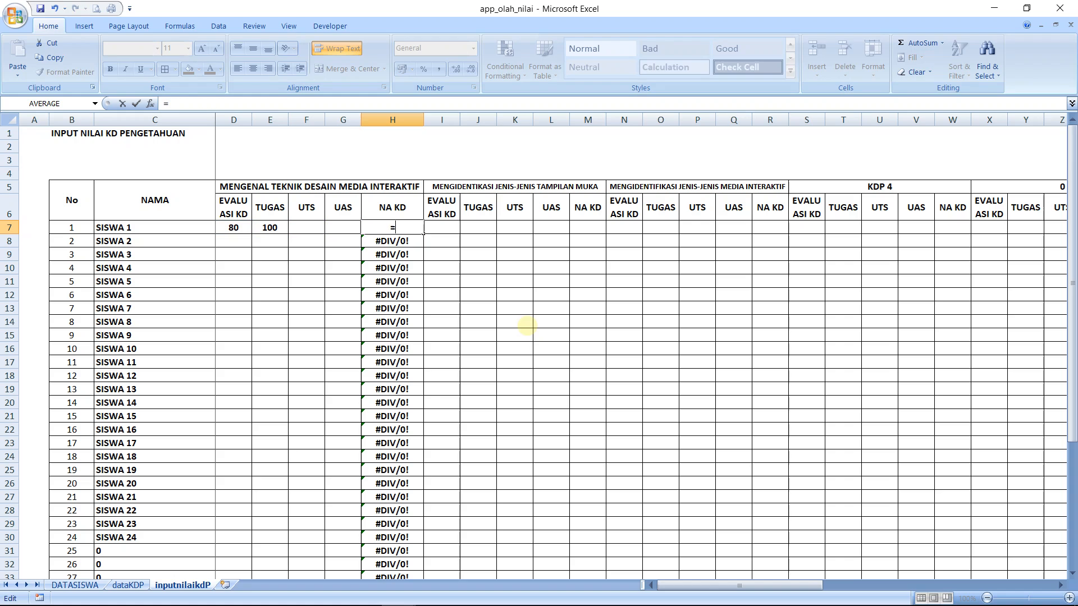
Begin the H7 formula as =IF(COUNTA(D7:G7)=0;""; so a zero divisor returns an empty value
{"action": "type", "text": "IF"}
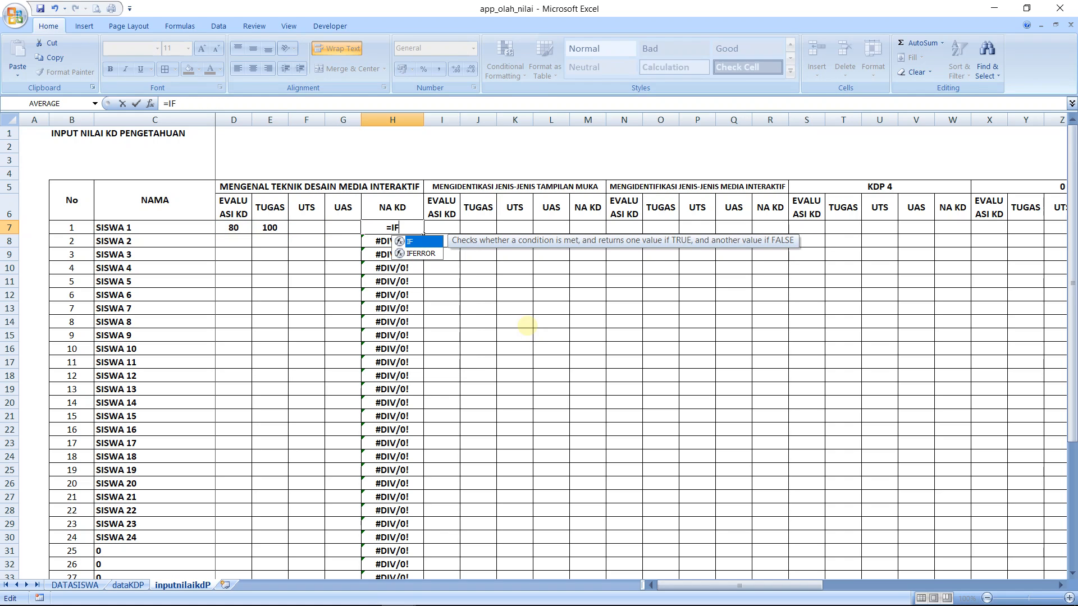
{"action": "type", "text": "("}
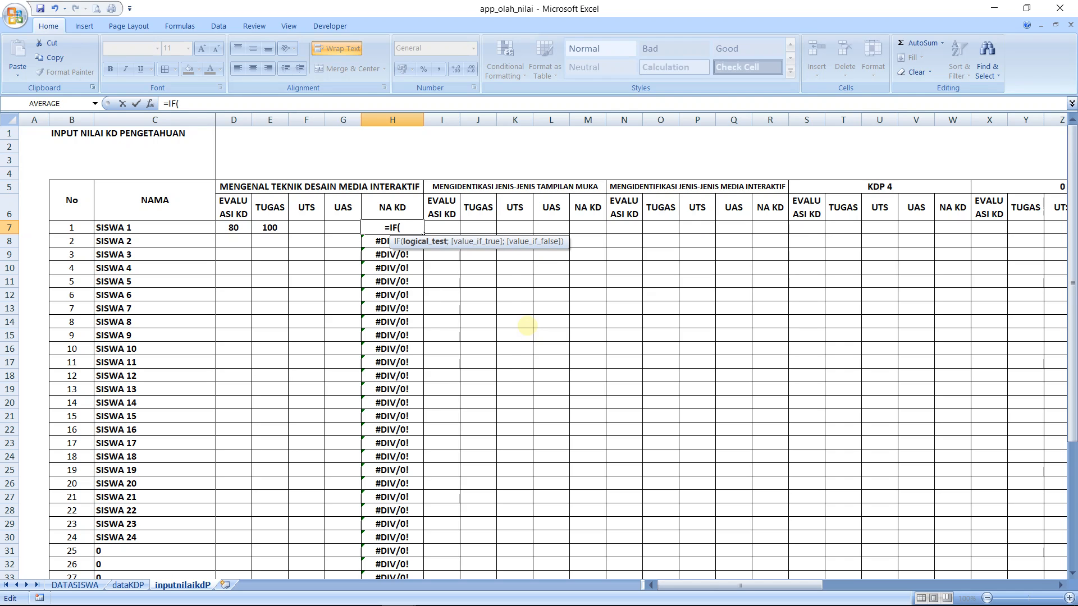
{"action": "type", "text": "COUNT"}
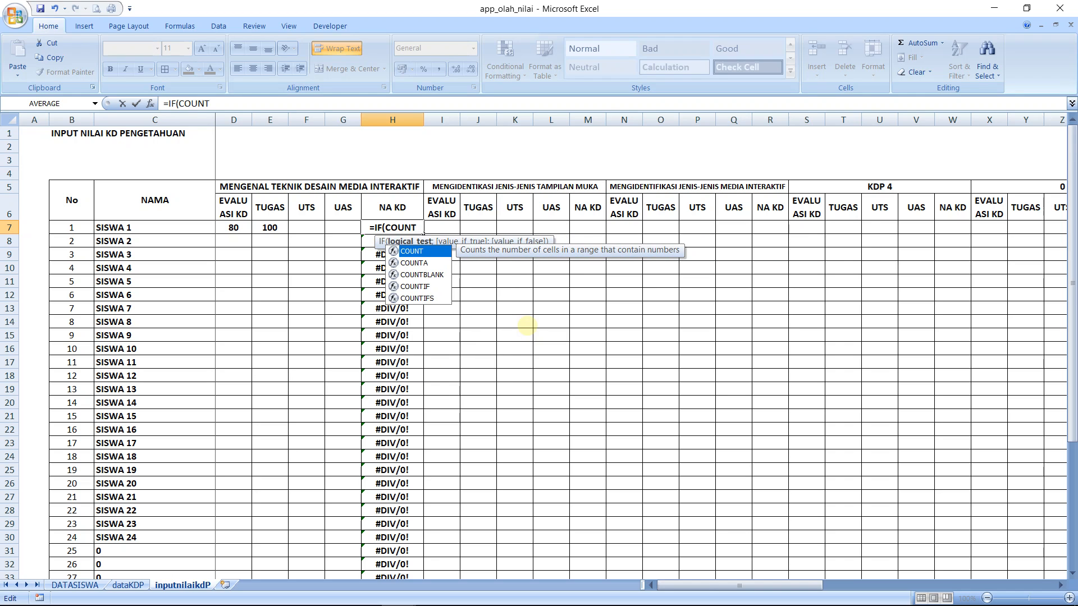
{"action": "type", "text": "A("}
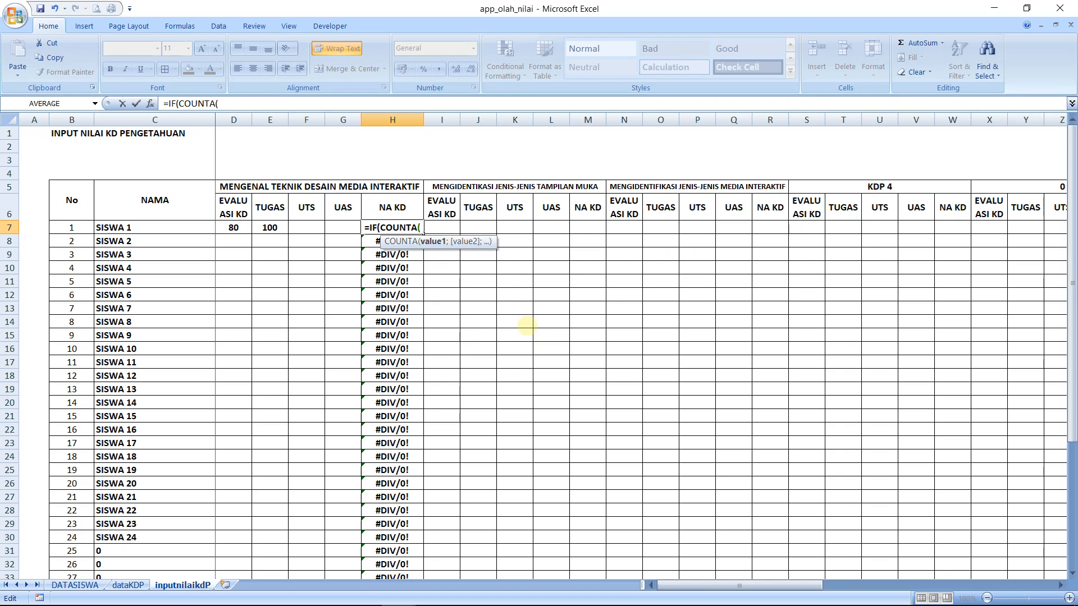
{"action": "left_click", "coordinate": [234, 227]}
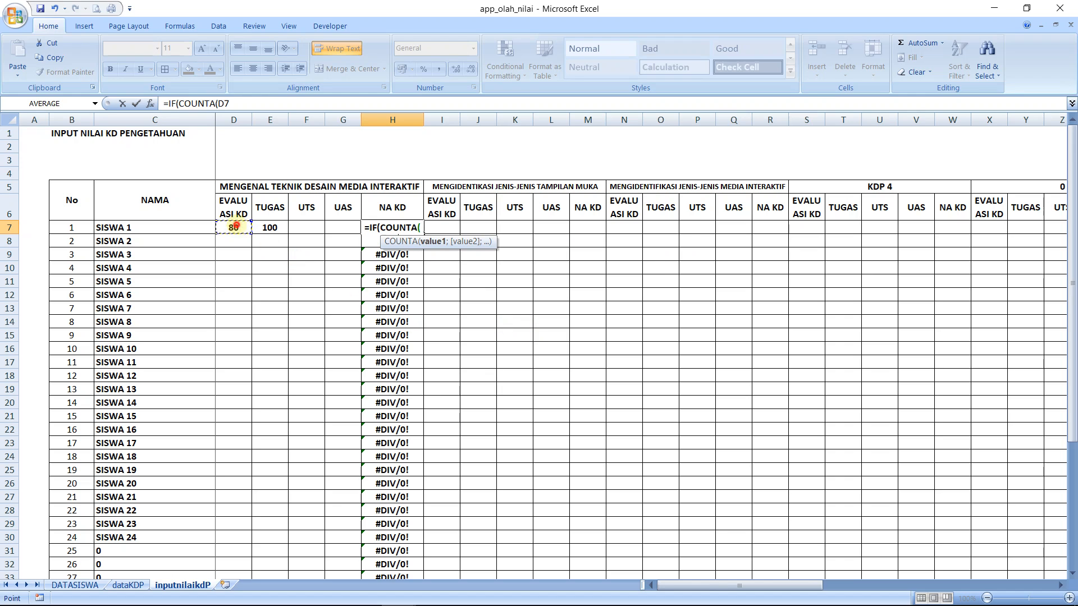
{"action": "left_click_drag", "start_coordinate": [234, 226], "coordinate": [344, 227]}
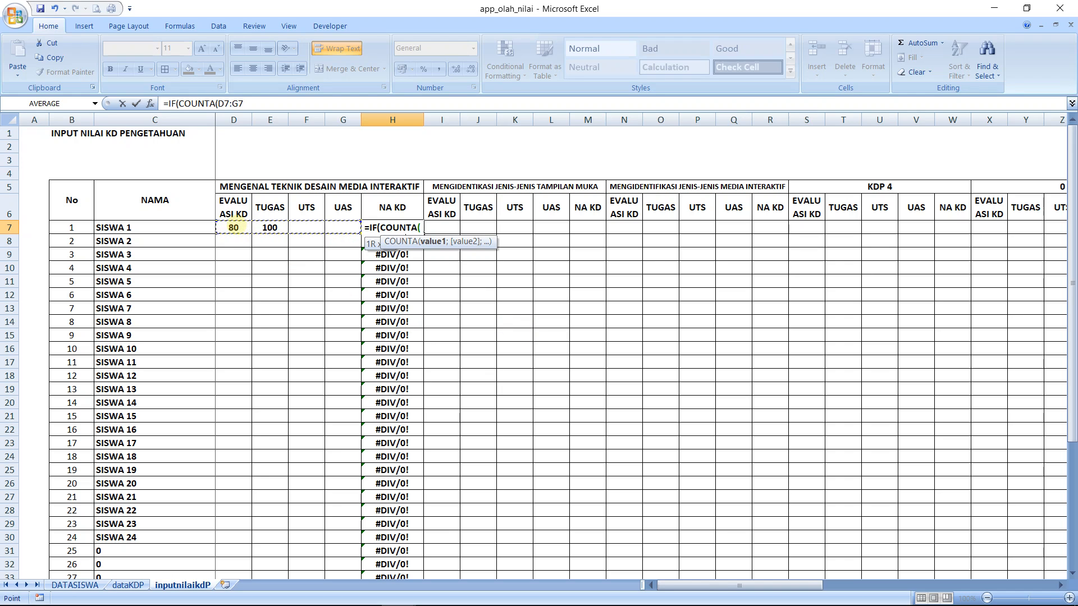
{"action": "type", "text": ")"}
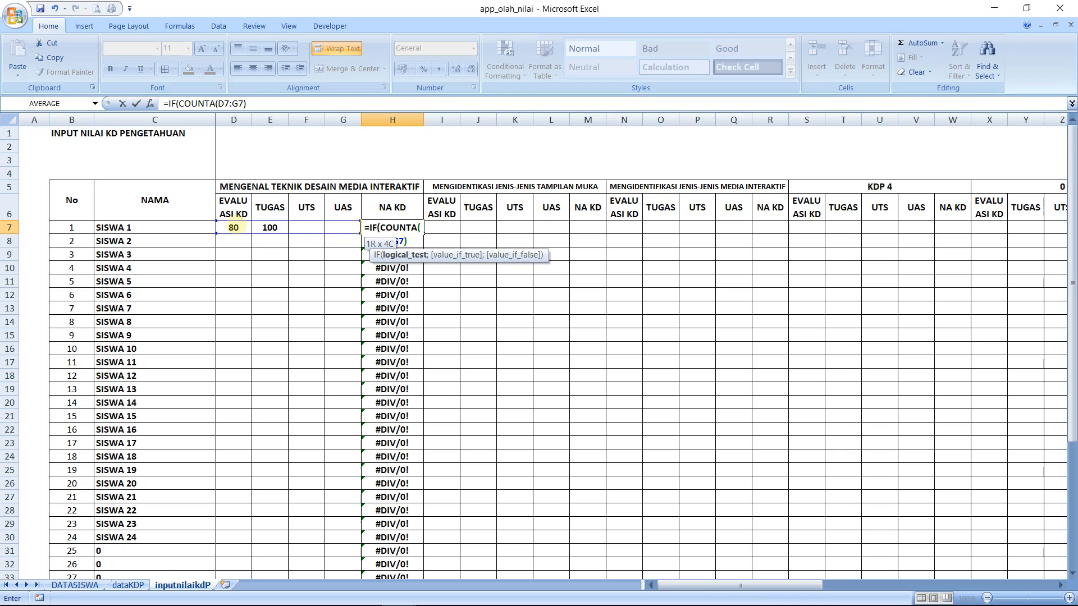
{"action": "type", "text": "=0"}
{"action": "type", "text": ";"}
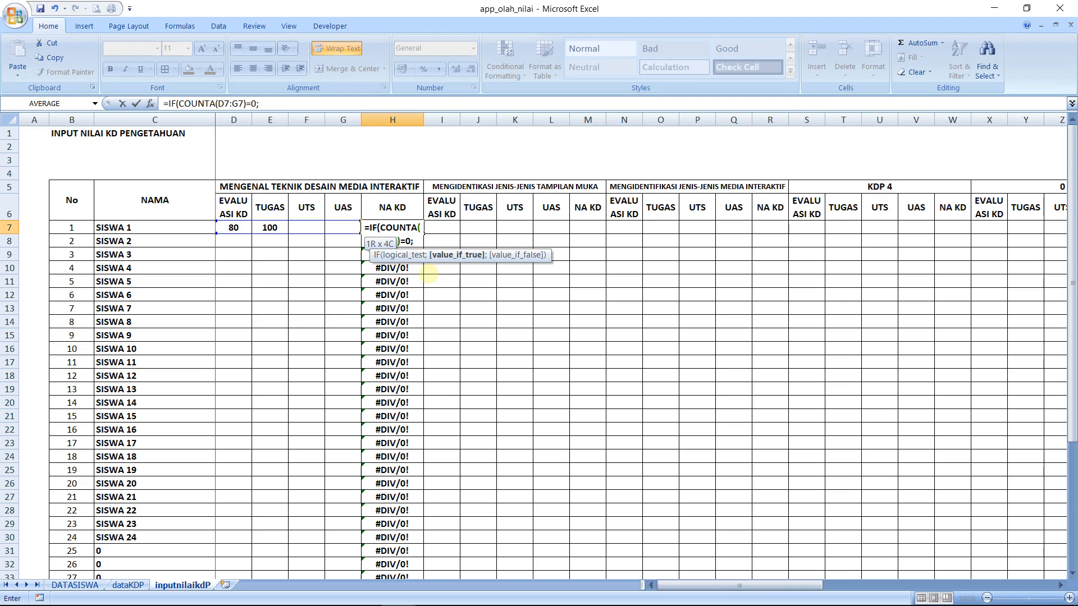
{"action": "type", "text": "\"\""}
Add the sum of the four scores, (D7+E7+F7+G7, as the start of the H7 formula's false result
{"action": "type", "text": ";"}
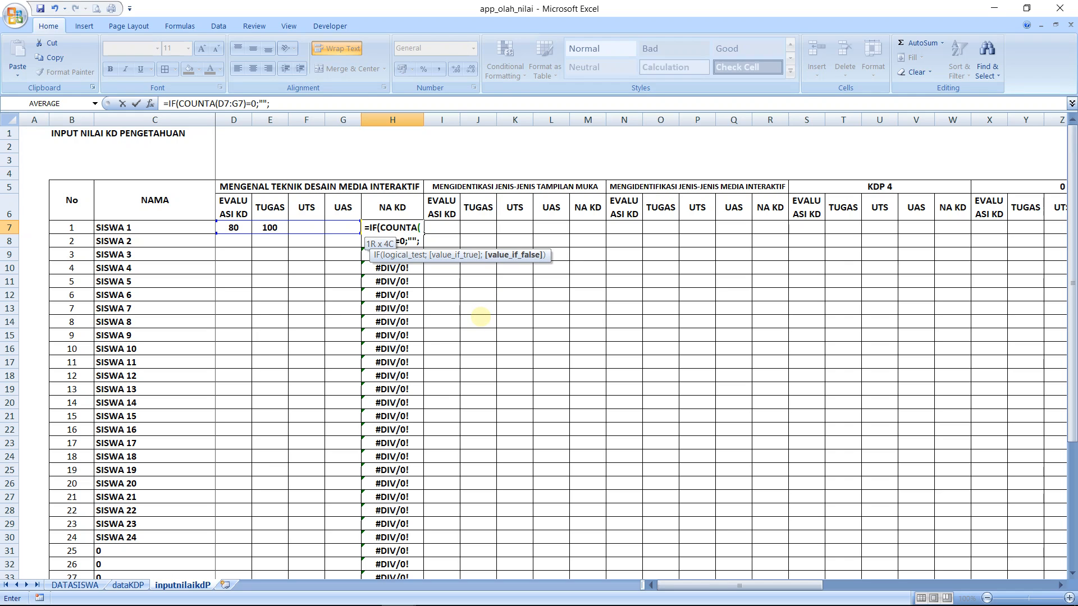
{"action": "type", "text": "("}
{"action": "left_click", "coordinate": [234, 227]}
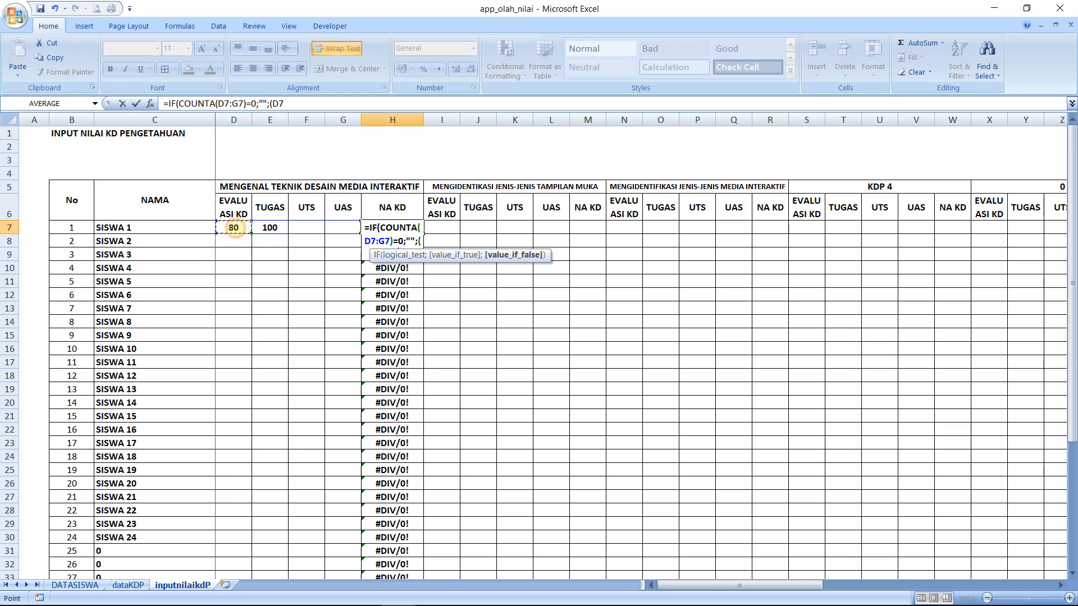
{"action": "type", "text": "+"}
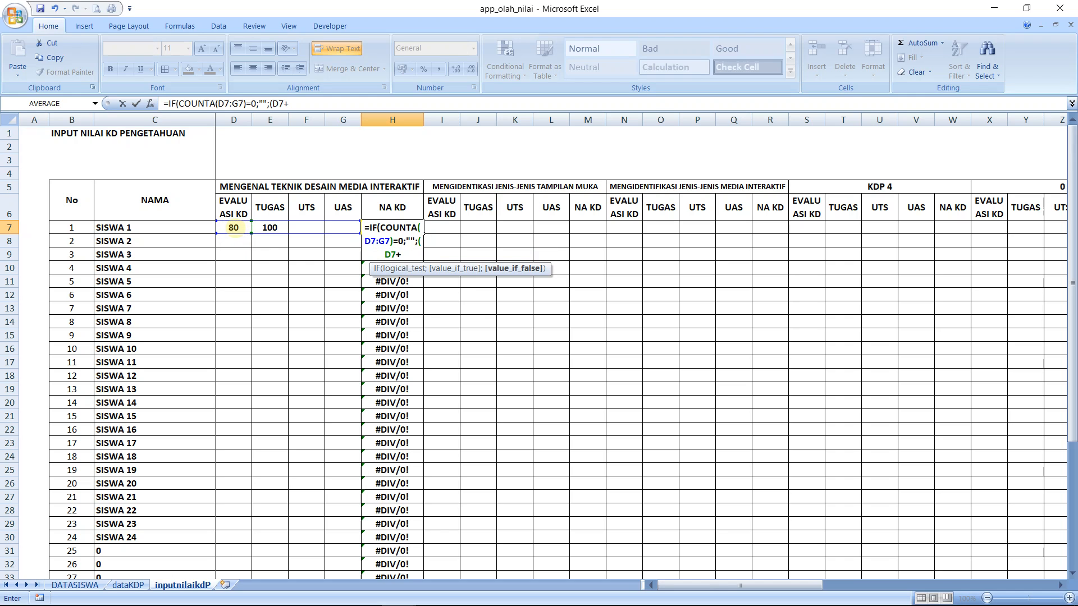
{"action": "left_click", "coordinate": [267, 229]}
{"action": "type", "text": "+"}
{"action": "left_click", "coordinate": [301, 227]}
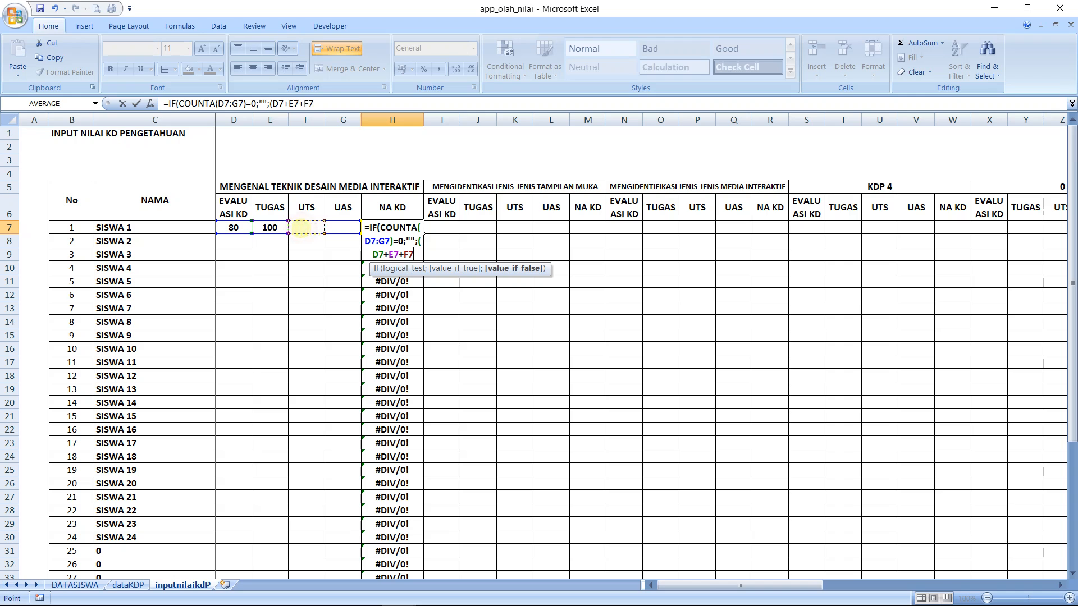
{"action": "type", "text": "+"}
{"action": "left_click", "coordinate": [336, 228]}
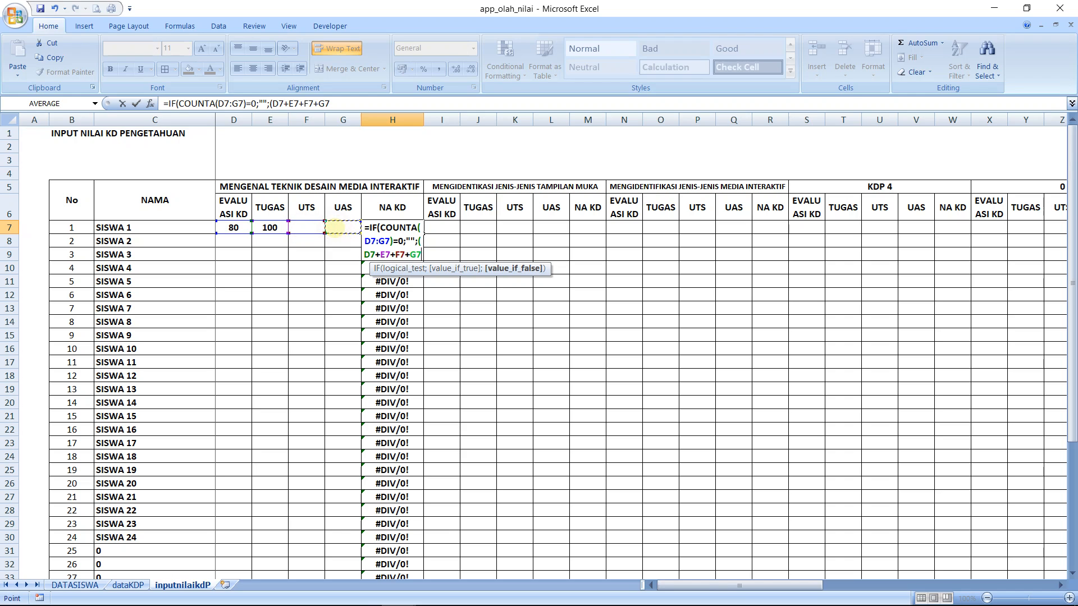
Close the sum, divide it by COUNTA(D7:G7), close the IF function and commit the formula in H7
{"action": "type", "text": ")/COUNT"}
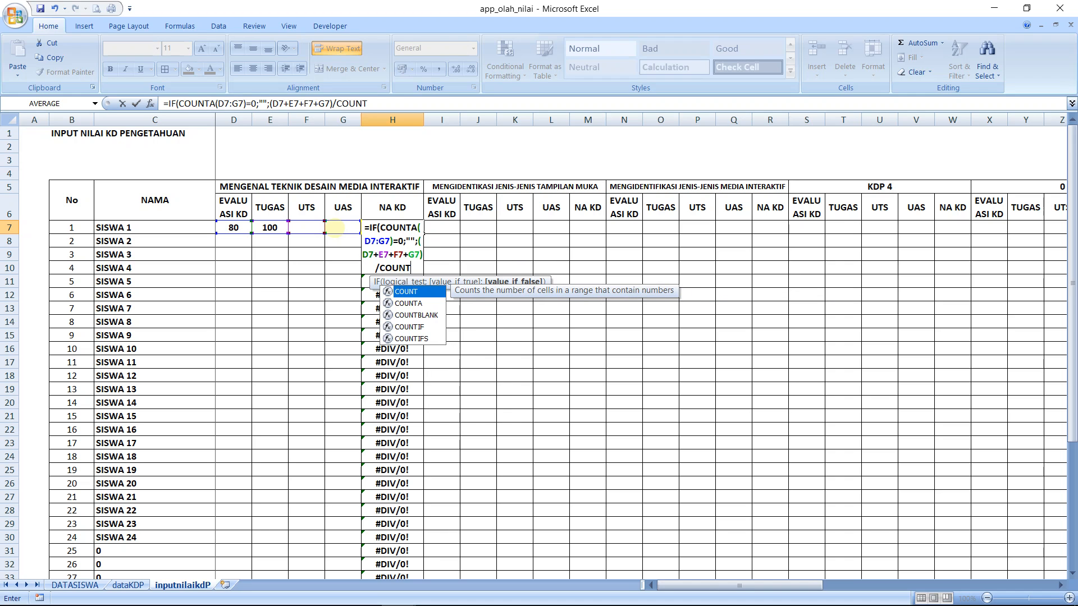
{"action": "type", "text": "A"}
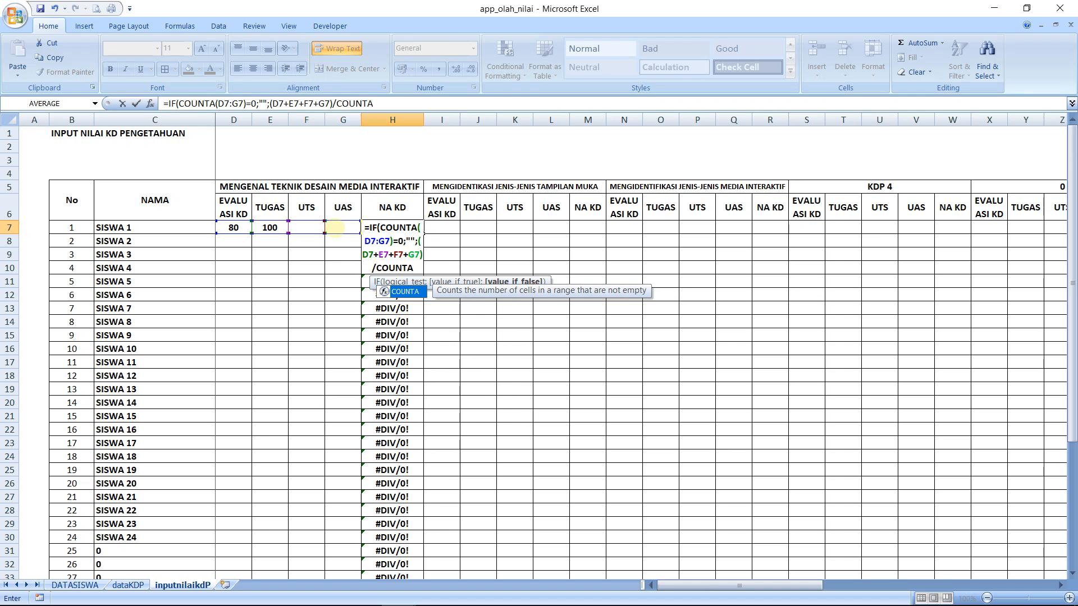
{"action": "type", "text": "("}
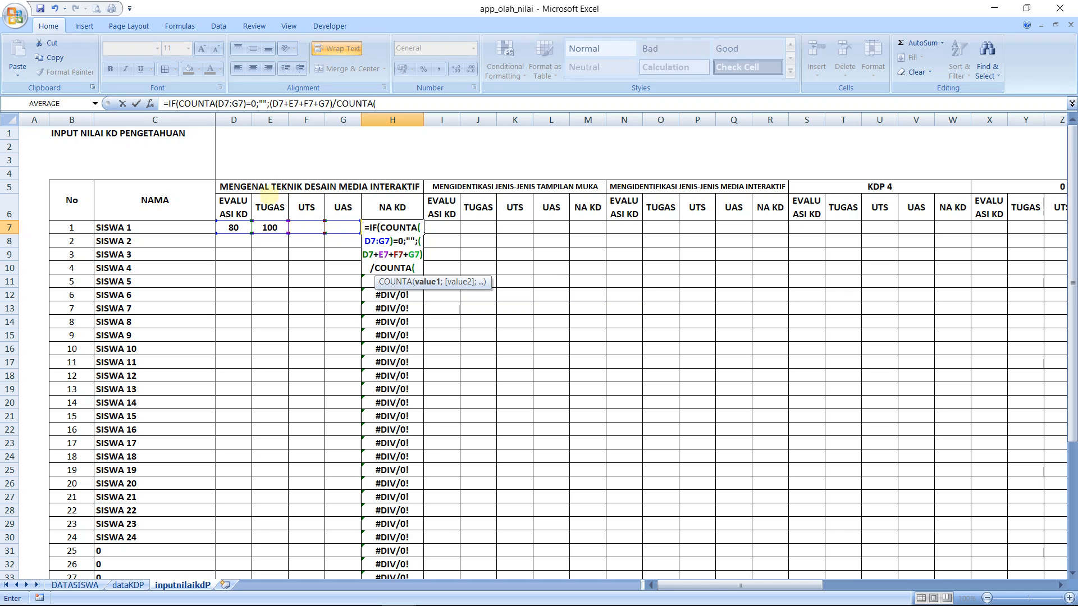
{"action": "left_click", "coordinate": [233, 227]}
{"action": "left_click_drag", "start_coordinate": [233, 227], "coordinate": [354, 230]}
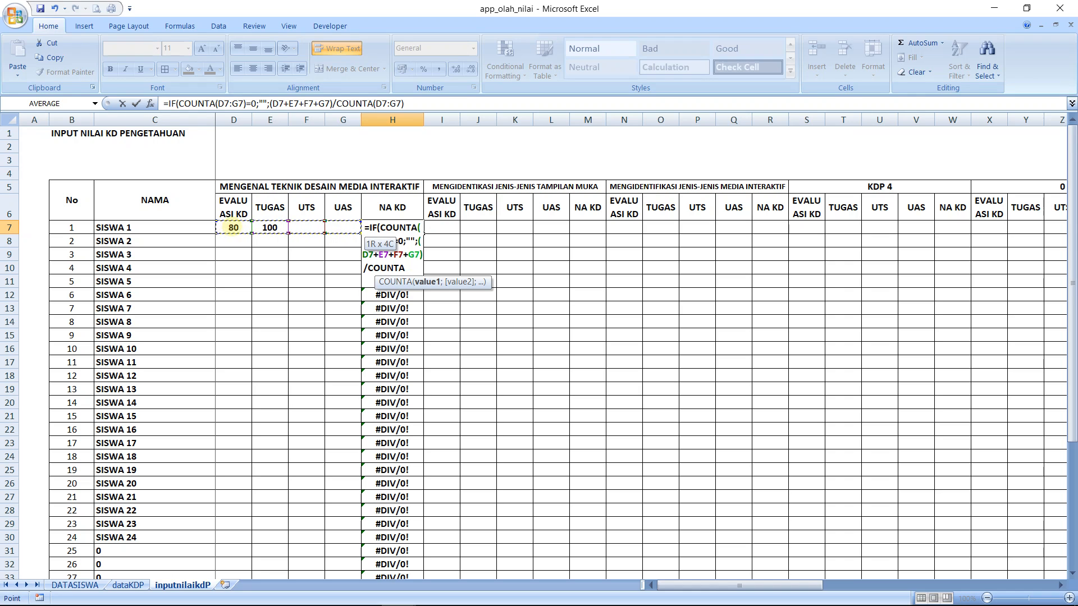
{"action": "type", "text": ")"}
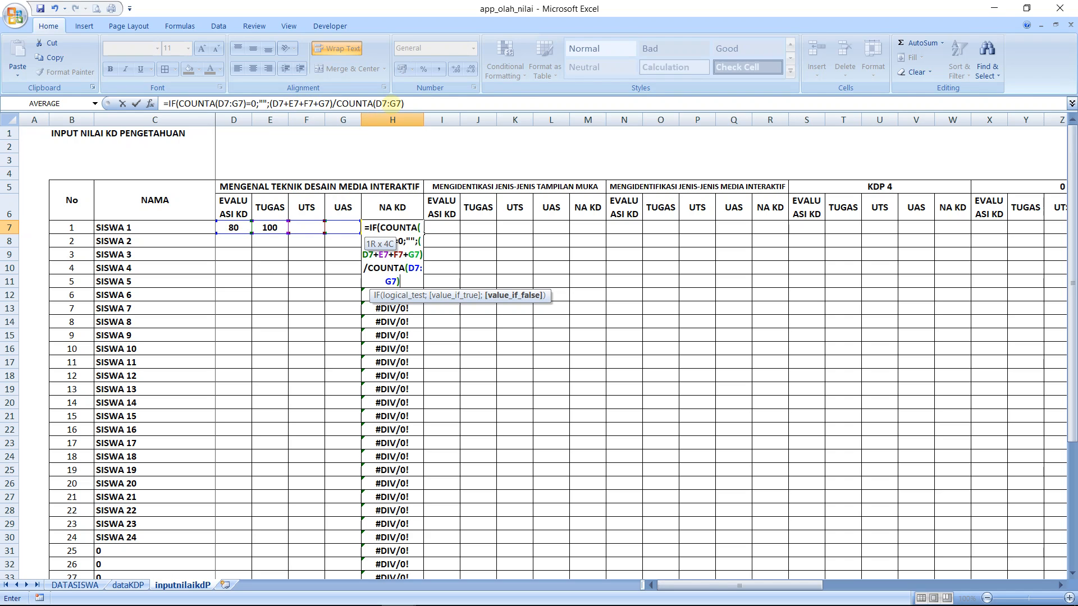
{"action": "left_click", "coordinate": [410, 103]}
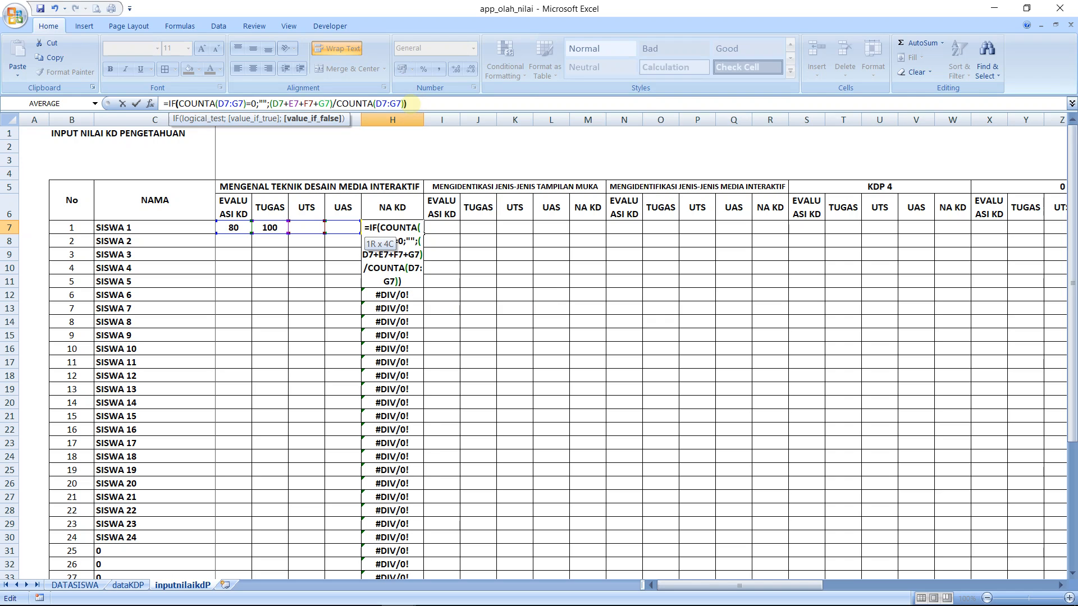
{"action": "key", "text": "Return"}
{"action": "key", "text": "Up"}
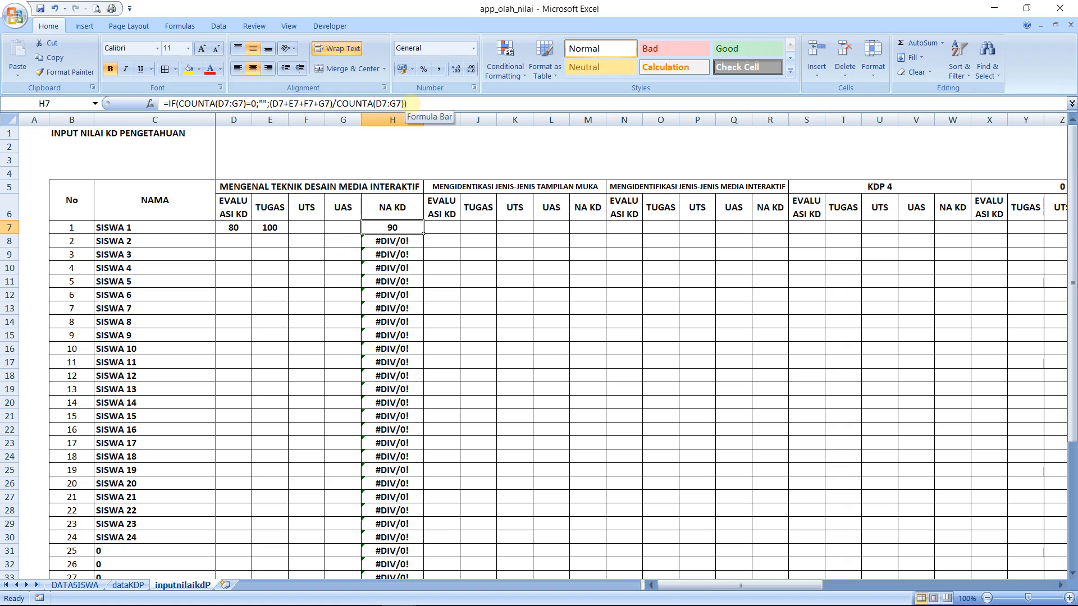
Fill the revised NA KD formula from H7 down to H46 and check the formula in H8
{"action": "left_click_drag", "start_coordinate": [423, 231], "coordinate": [408, 553]}
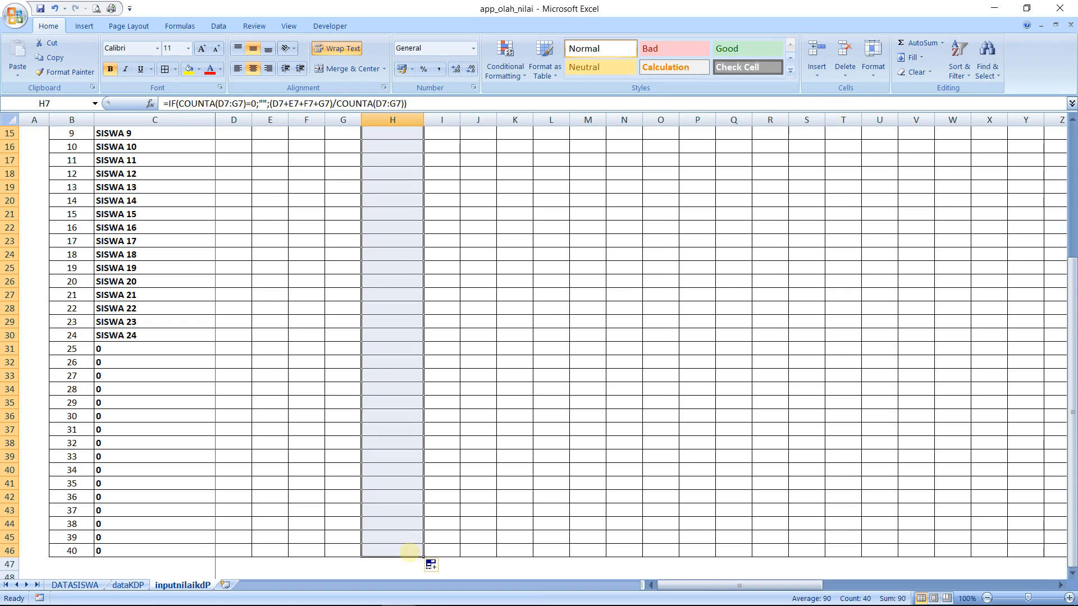
{"action": "scroll", "coordinate": [408, 552], "scroll_direction": "up", "scroll_amount": 5}
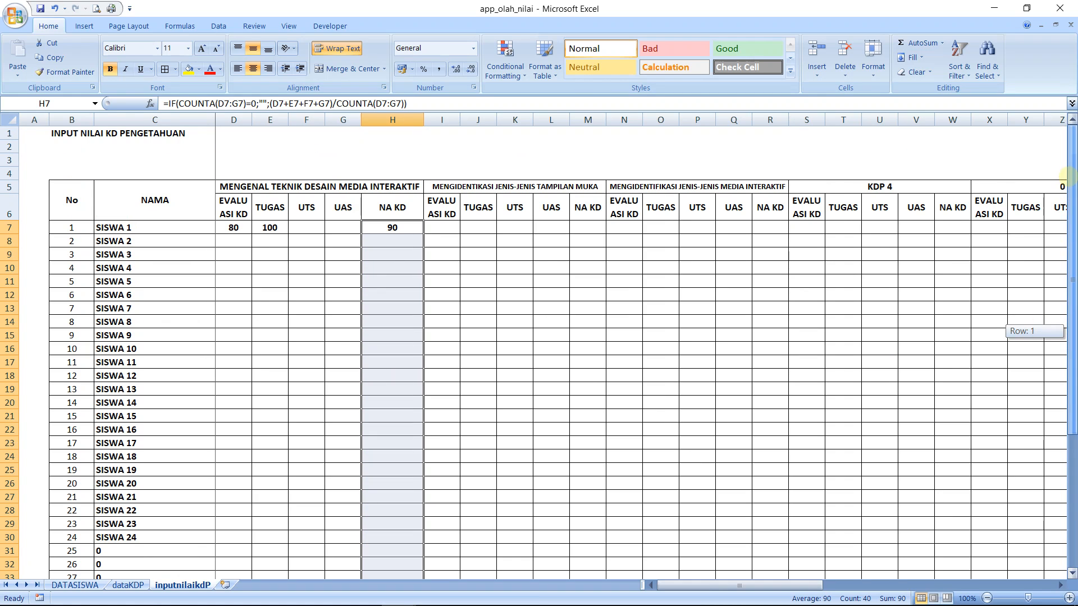
{"action": "left_click", "coordinate": [410, 244]}
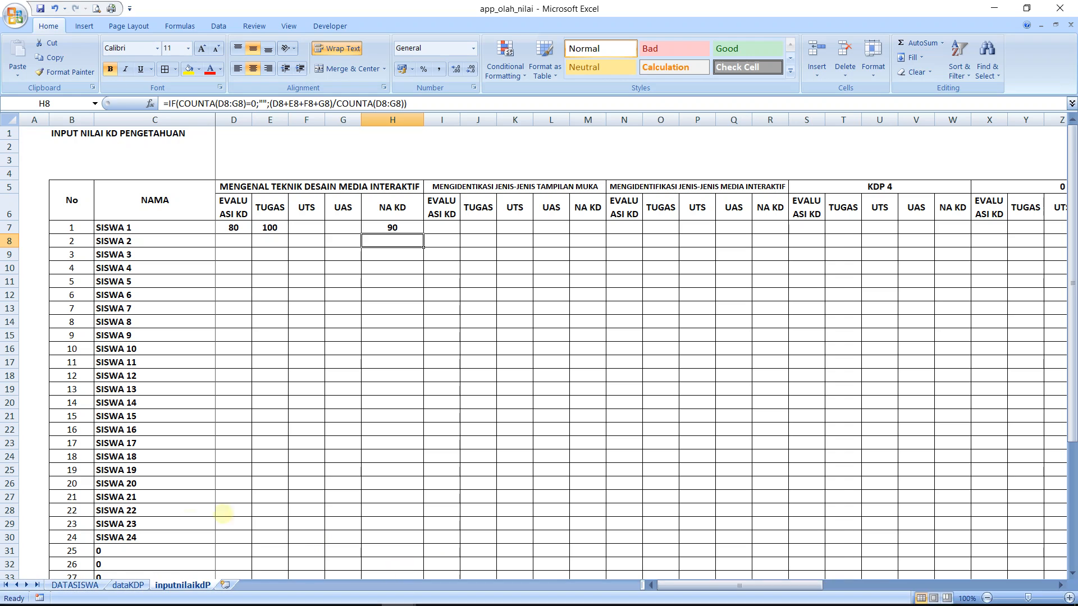
Examine the NA KD formulas in H7 and H8 against the score cells D8:G8 that they count
{"action": "left_click", "coordinate": [50, 592]}
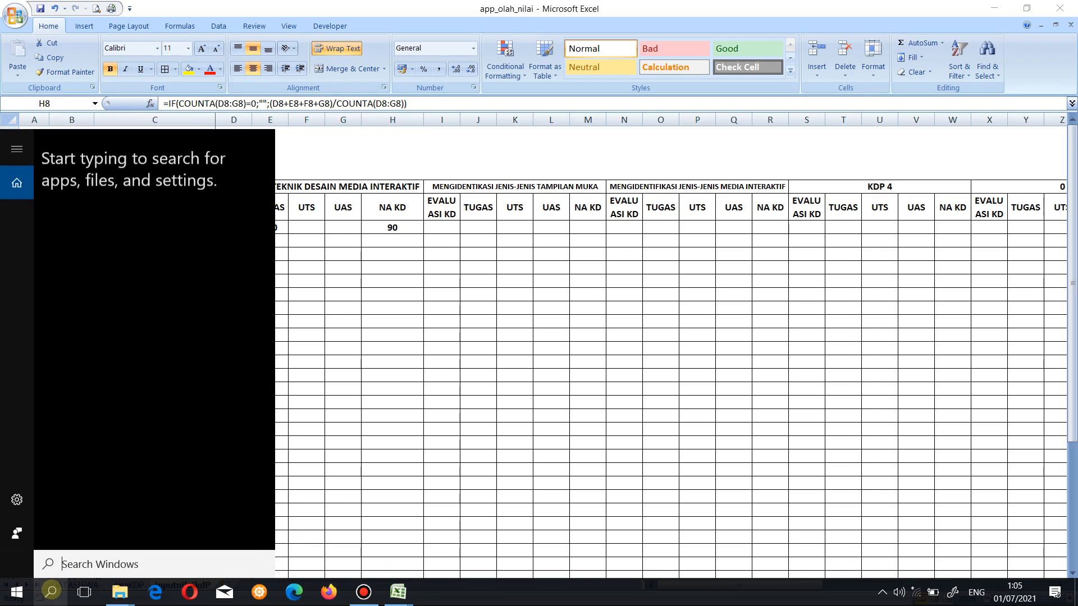
{"action": "left_click", "coordinate": [442, 380]}
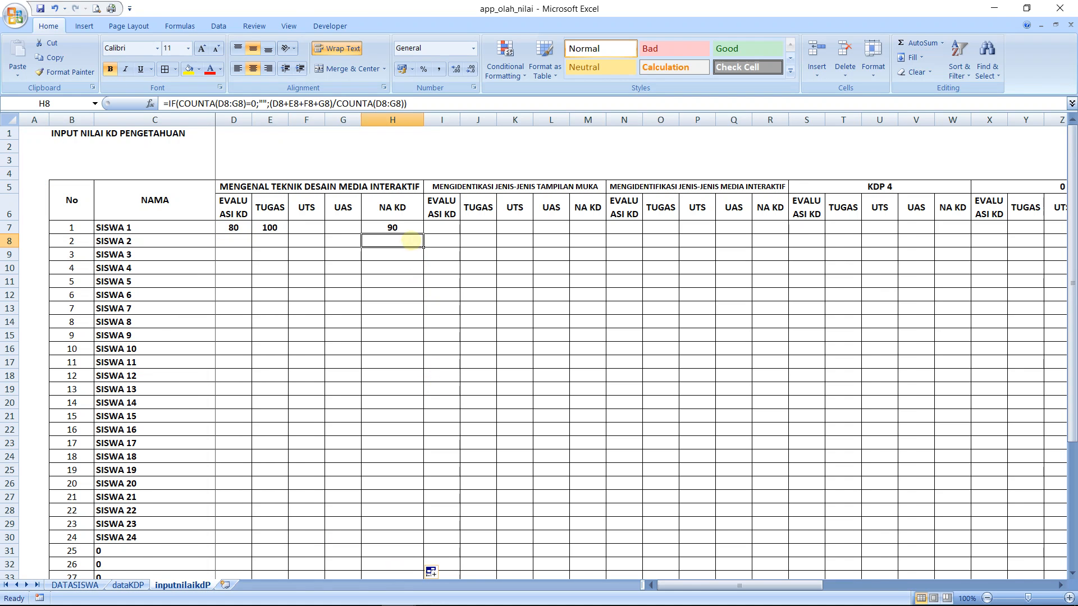
{"action": "left_click", "coordinate": [404, 228]}
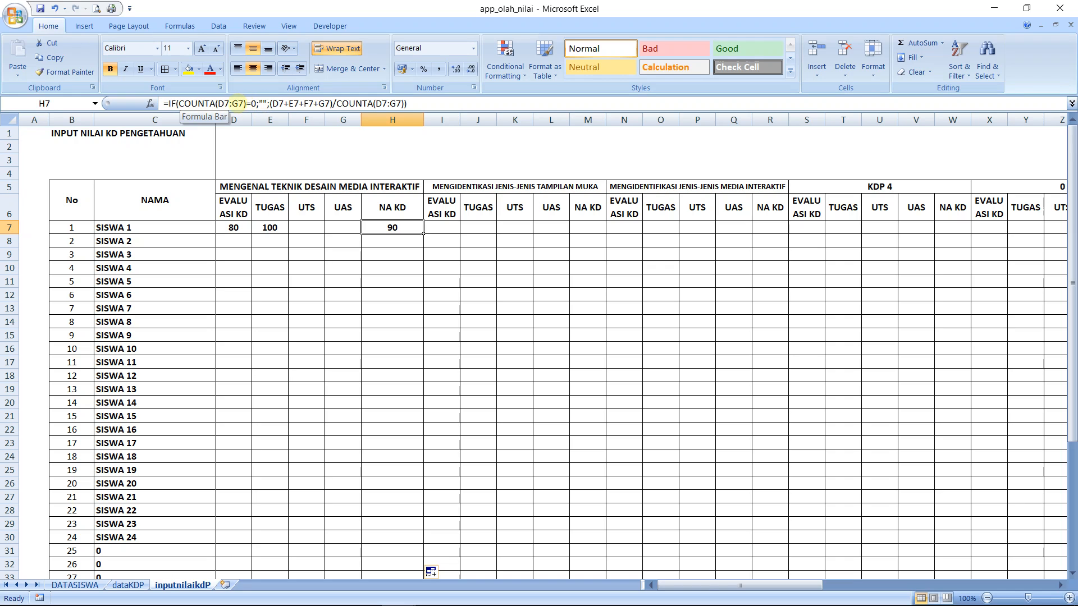
{"action": "left_click", "coordinate": [240, 242]}
{"action": "left_click", "coordinate": [261, 241]}
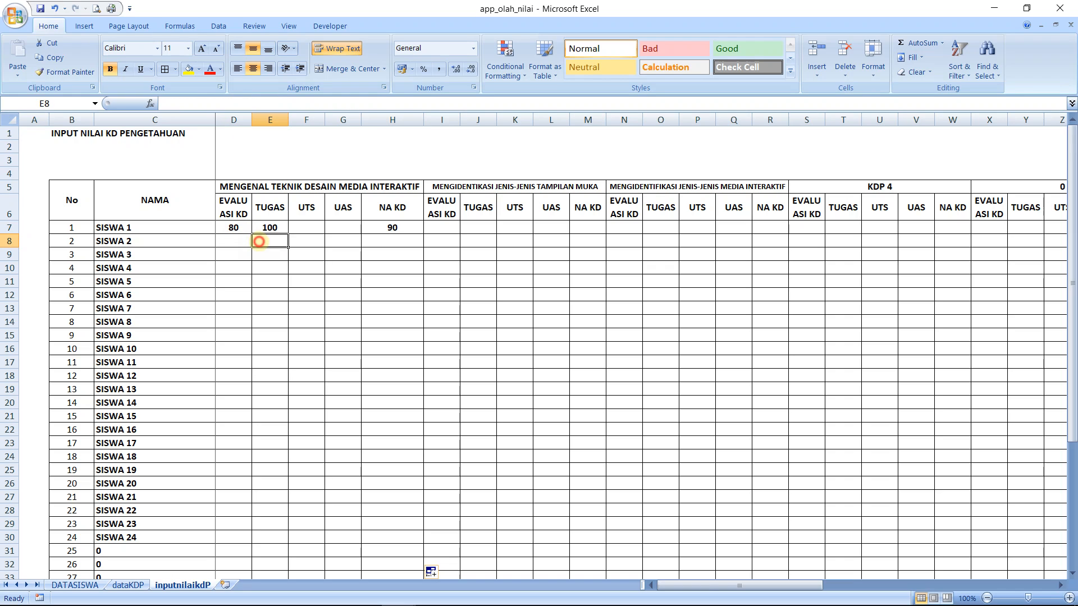
{"action": "left_click", "coordinate": [302, 240]}
{"action": "left_click", "coordinate": [352, 242]}
{"action": "left_click", "coordinate": [373, 242]}
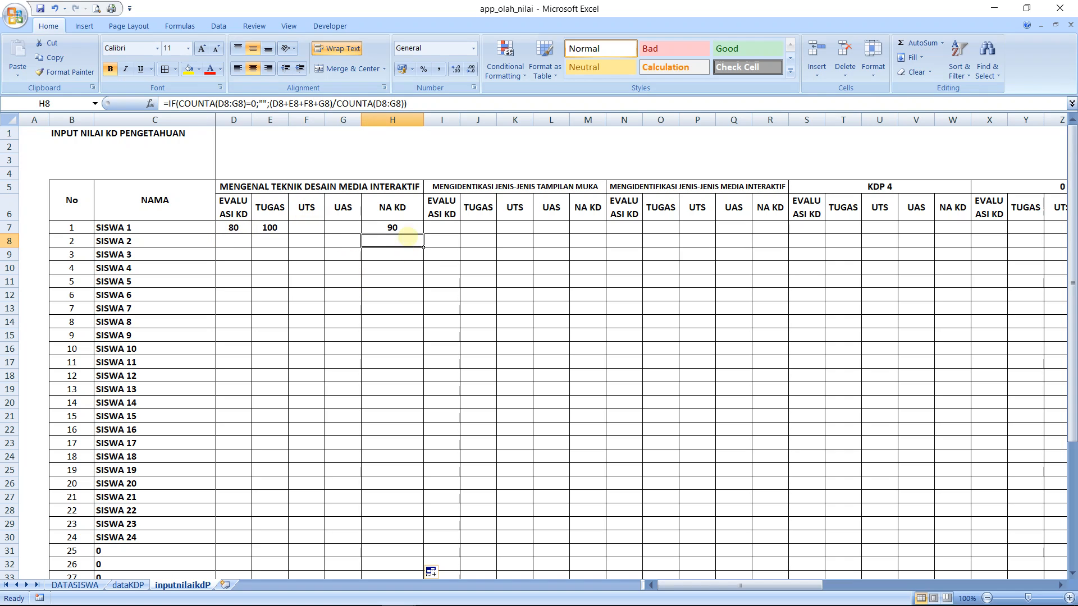
{"action": "left_click", "coordinate": [408, 231]}
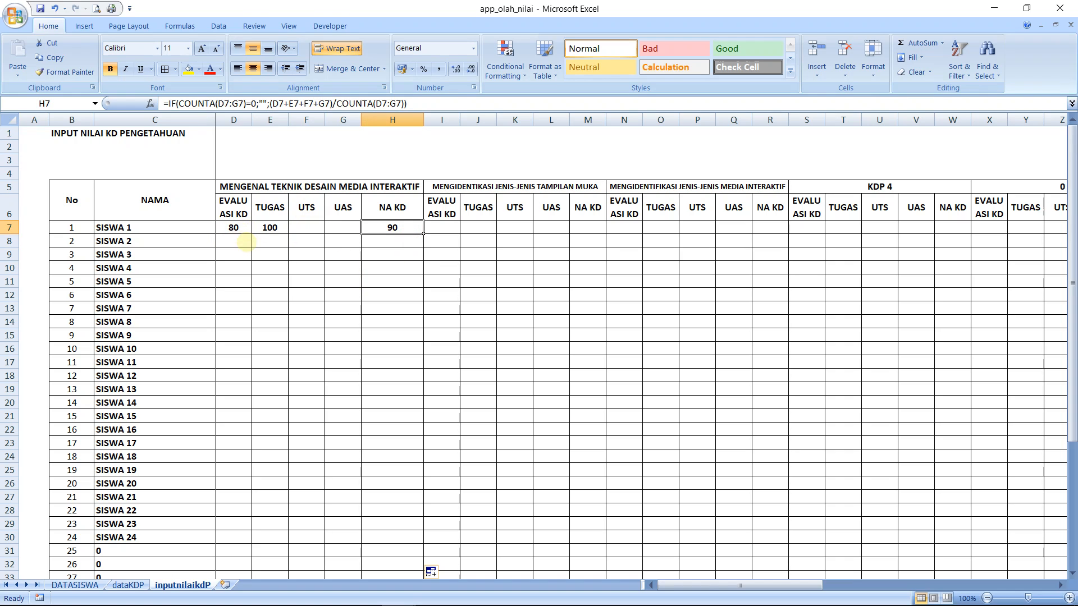
Enter the scores for SISWA 2: 75 for EVALUASI KD in D8 and 80 for TUGAS in E8
{"action": "left_click", "coordinate": [247, 242]}
{"action": "type", "text": "75"}
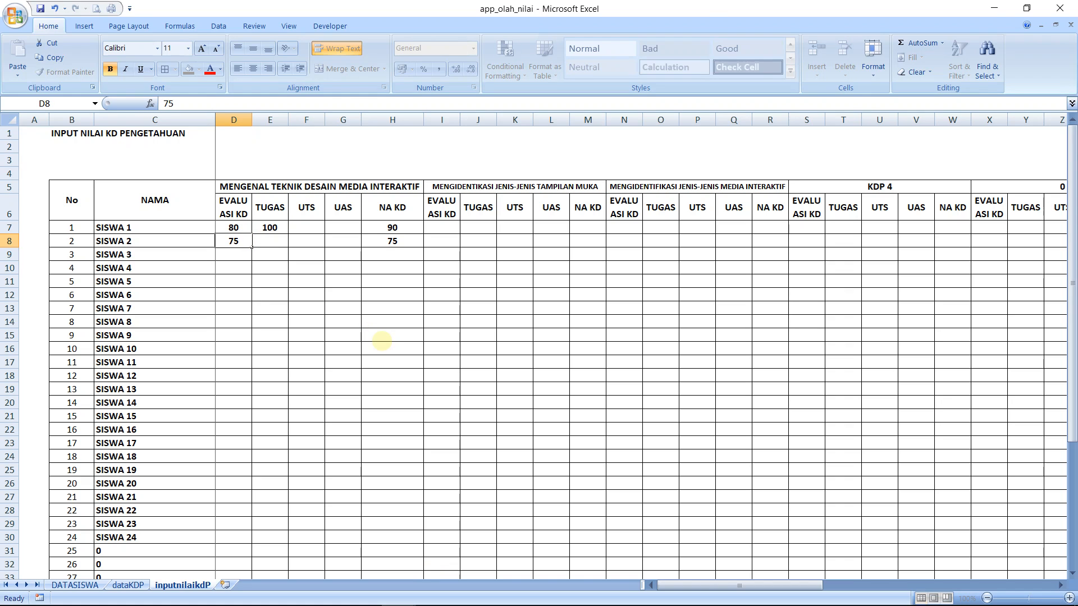
{"action": "key", "text": "Return"}
{"action": "key", "text": "Up"}
{"action": "key", "text": "Right"}
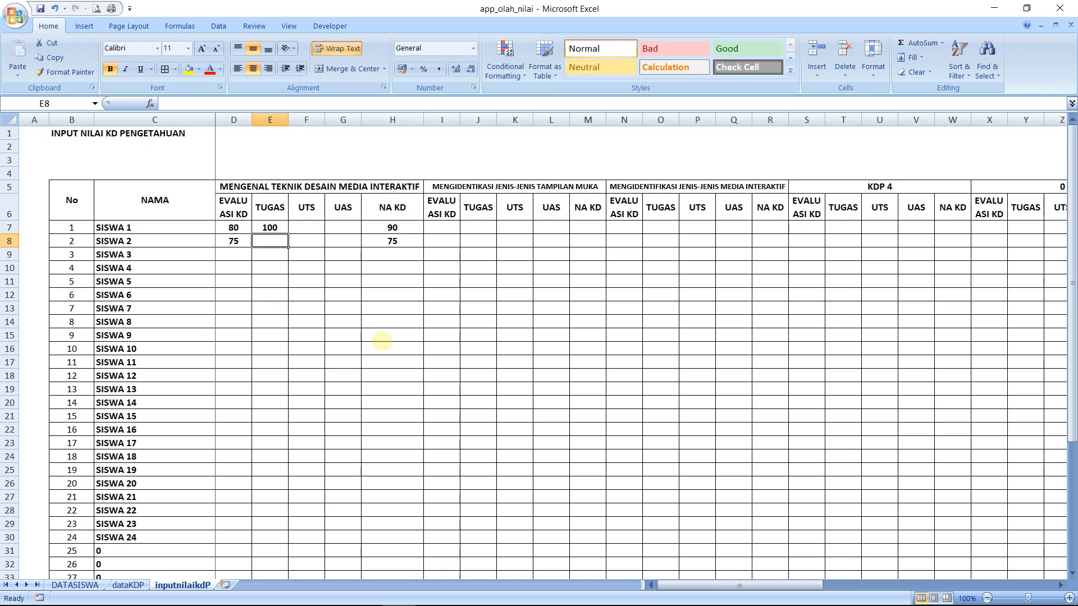
{"action": "type", "text": "82"}
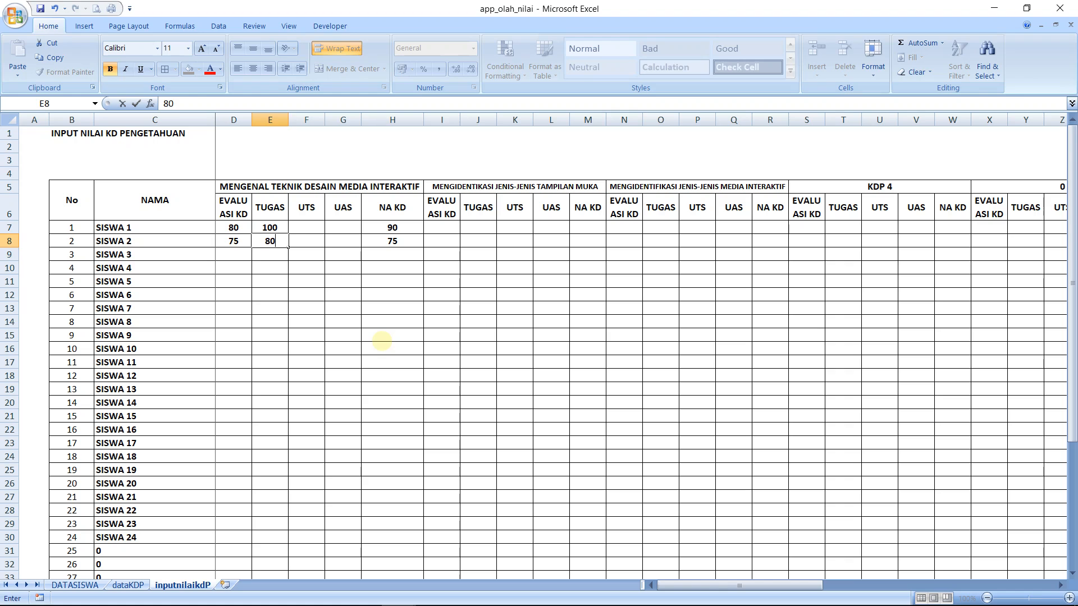
{"action": "key", "text": "Return"}
Format the NA KD grades in H7:H46 as numbers with 2 decimal places
{"action": "key", "text": "Right"}
{"action": "key", "text": "Right"}
{"action": "key", "text": "Right"}
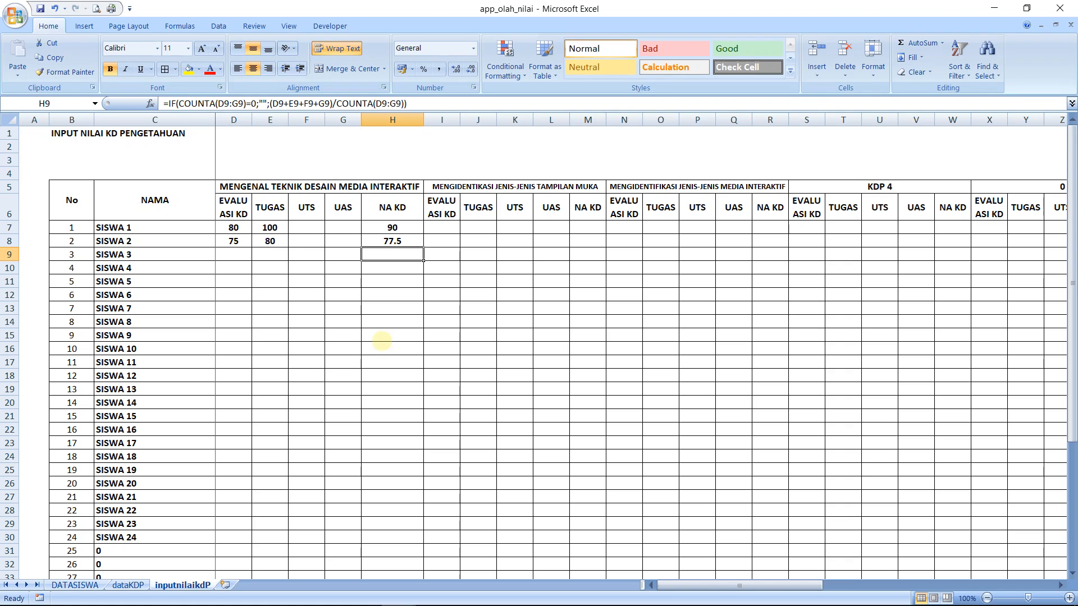
{"action": "key", "text": "Up"}
{"action": "key", "text": "Up"}
{"action": "key", "text": "shift+Down"}
{"action": "key", "text": "shift+Down"}
{"action": "key", "text": "shift+Down"}
{"action": "key", "text": "shift+Down"}
{"action": "key", "text": "shift+Down"}
{"action": "key", "text": "shift+Down"}
{"action": "key", "text": "shift+Down"}
{"action": "key", "text": "shift+Down"}
{"action": "key", "text": "shift+Down"}
{"action": "key", "text": "shift+Down"}
{"action": "key", "text": "shift+Down"}
{"action": "key", "text": "shift+Down"}
{"action": "key", "text": "shift+Down"}
{"action": "key", "text": "shift+Down"}
{"action": "key", "text": "shift+Down"}
{"action": "key", "text": "shift+Down"}
{"action": "key", "text": "shift+Down"}
{"action": "key", "text": "shift+Down"}
{"action": "key", "text": "shift+Down"}
{"action": "key", "text": "shift+Down"}
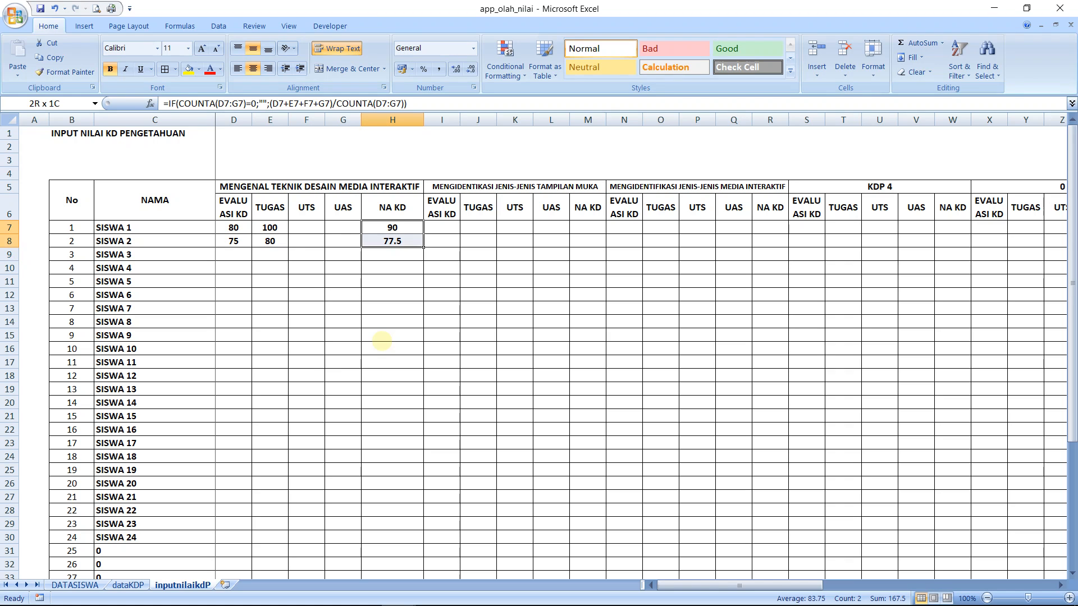
{"action": "key", "text": "shift+Down"}
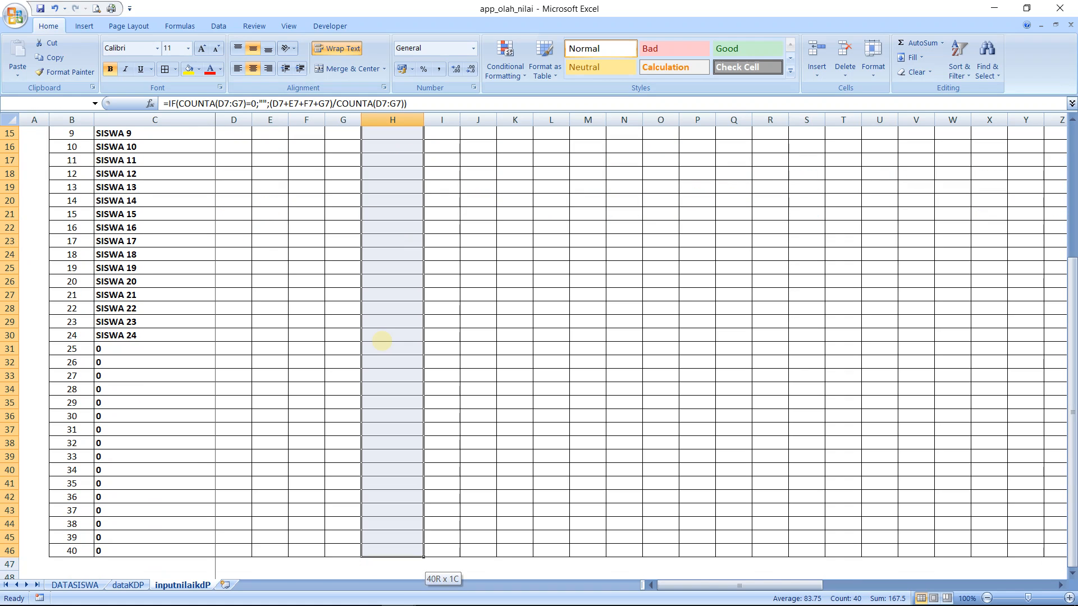
{"action": "right_click", "coordinate": [382, 341]}
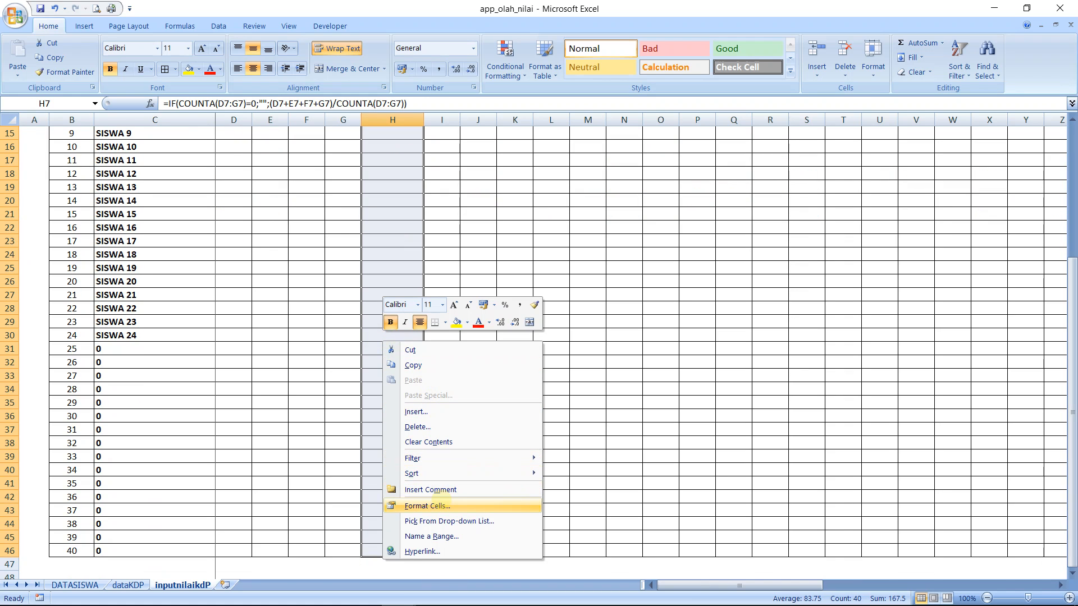
{"action": "left_click", "coordinate": [441, 505]}
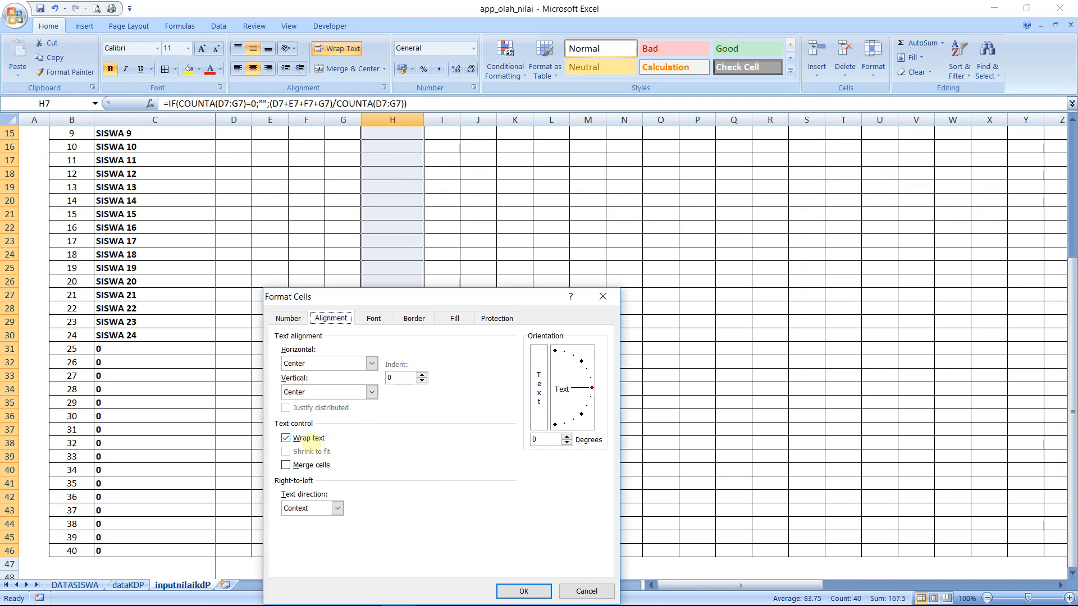
{"action": "left_click", "coordinate": [288, 318]}
{"action": "left_click", "coordinate": [290, 358]}
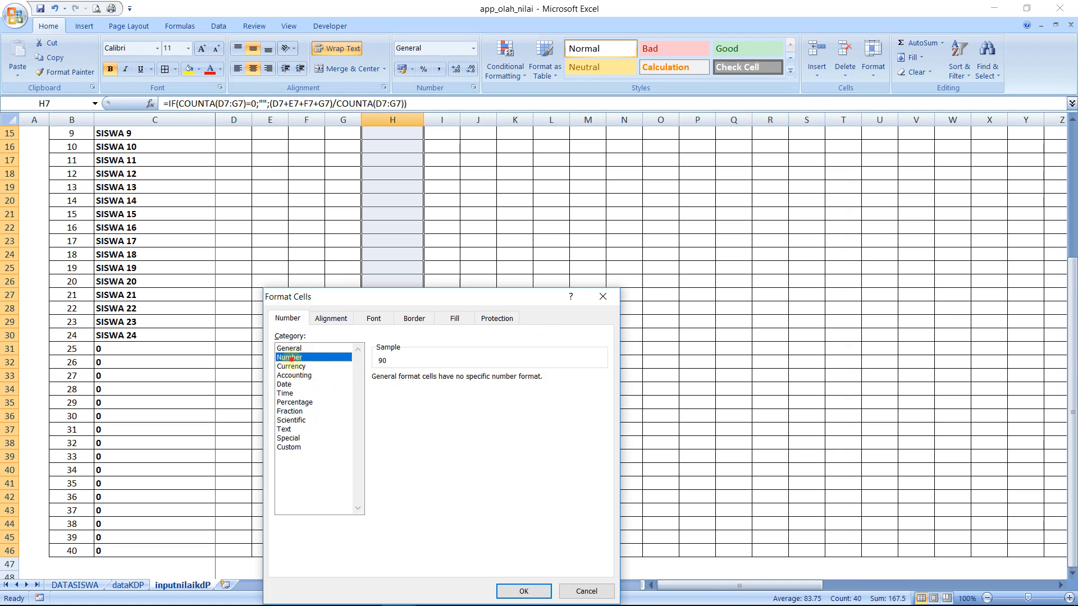
{"action": "left_click", "coordinate": [466, 375]}
{"action": "left_click", "coordinate": [465, 375]}
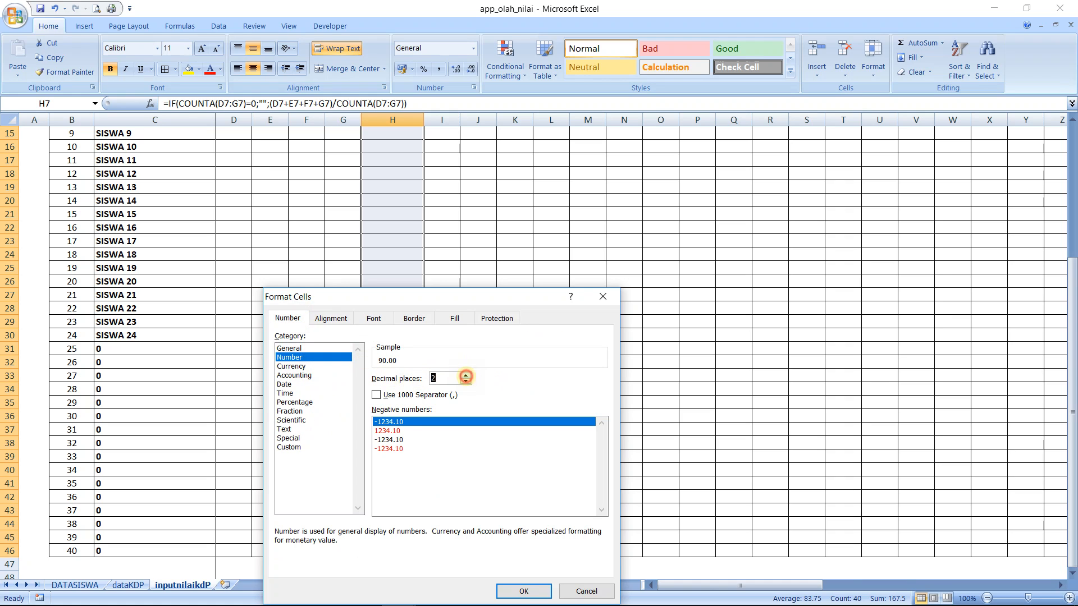
{"action": "left_click", "coordinate": [523, 591]}
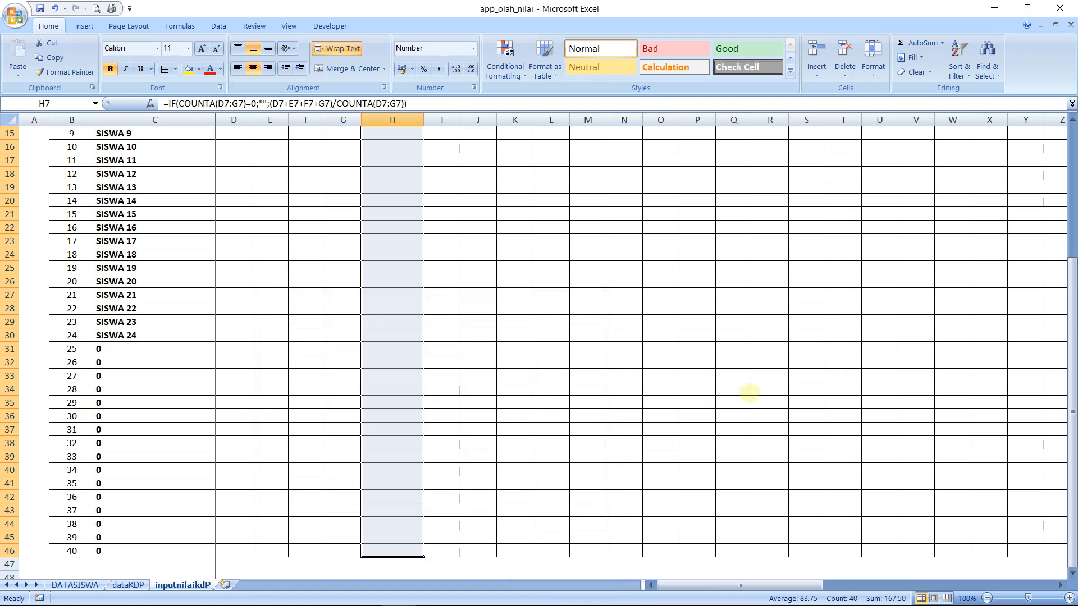
Copy the NA KD formula from H7 into M7, the NA KD cell of the second competency group
{"action": "left_click_drag", "start_coordinate": [1073, 331], "coordinate": [1051, 157]}
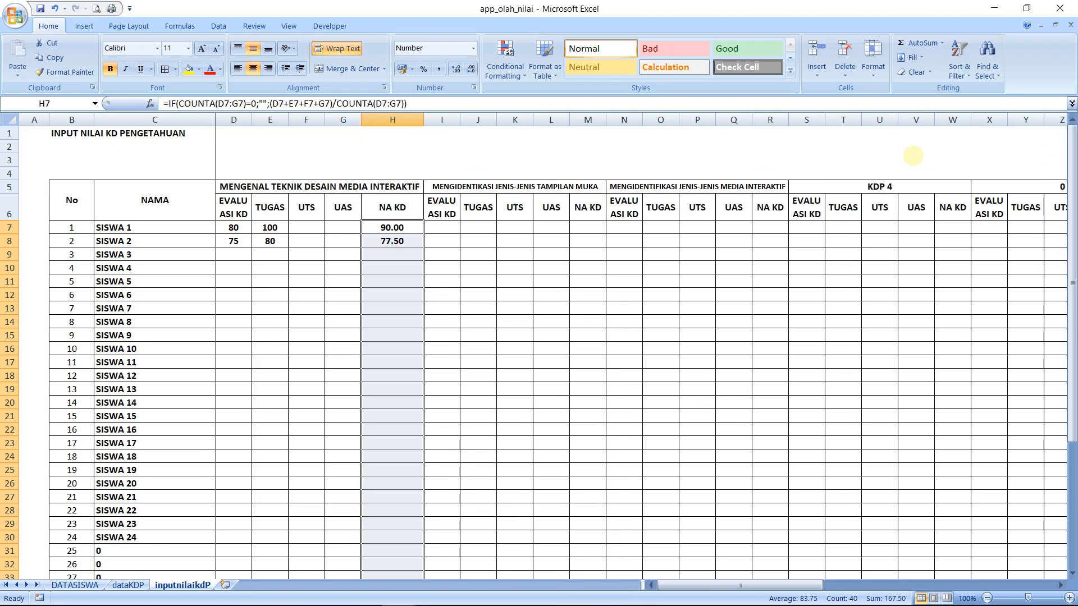
{"action": "left_click", "coordinate": [372, 231]}
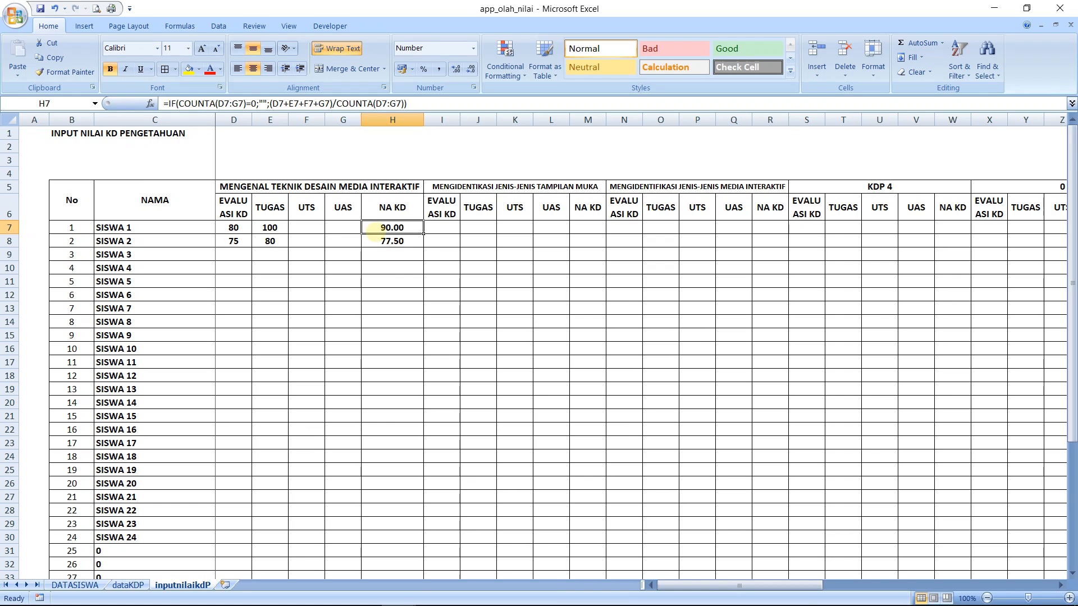
{"action": "key", "text": "ctrl+c"}
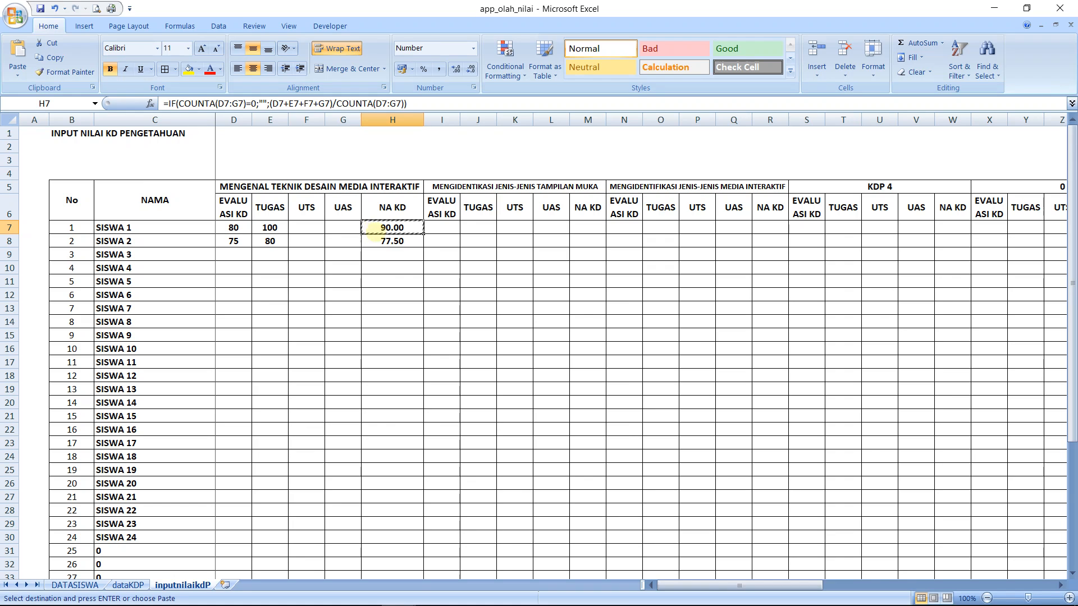
{"action": "key", "text": "Right"}
{"action": "key", "text": "Right"}
{"action": "key", "text": "Right"}
{"action": "key", "text": "Right"}
{"action": "key", "text": "Right"}
{"action": "key", "text": "ctrl+v"}
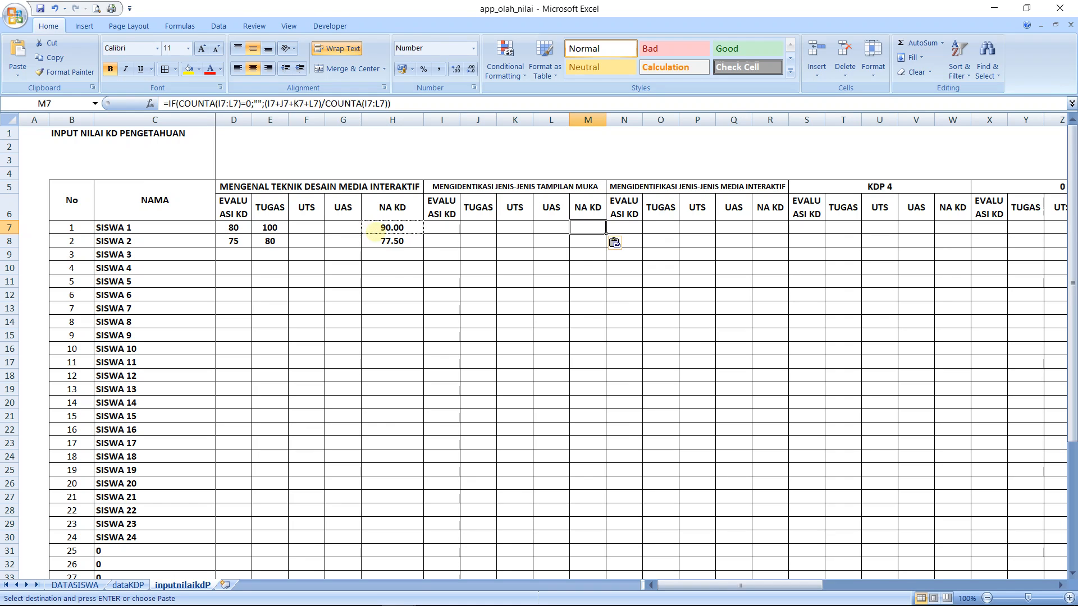
Check the score cells that M7 refers to and paste the copied NA KD formula into R7 for the third group
{"action": "key", "text": "Left"}
{"action": "key", "text": "Left"}
{"action": "key", "text": "Left"}
{"action": "key", "text": "Left"}
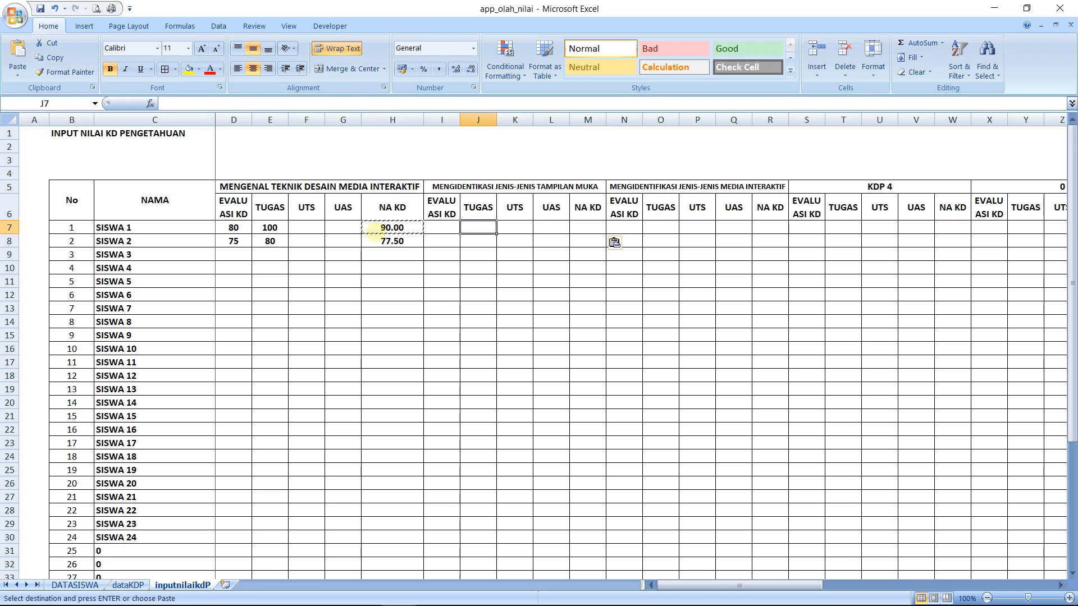
{"action": "key", "text": "Right"}
{"action": "key", "text": "Right"}
{"action": "key", "text": "Right"}
{"action": "key", "text": "Right"}
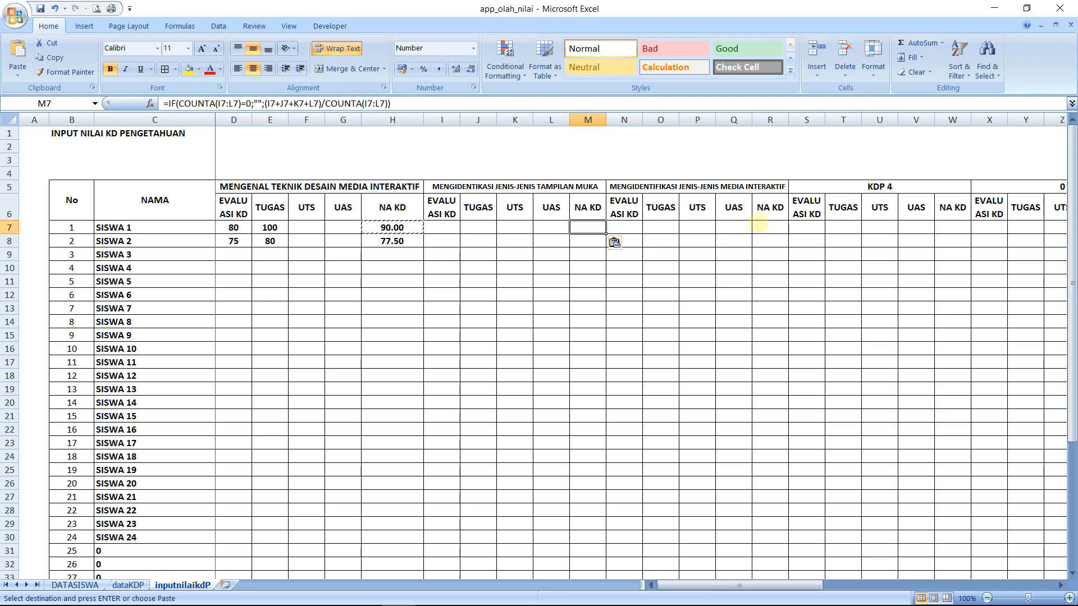
{"action": "left_click", "coordinate": [763, 227]}
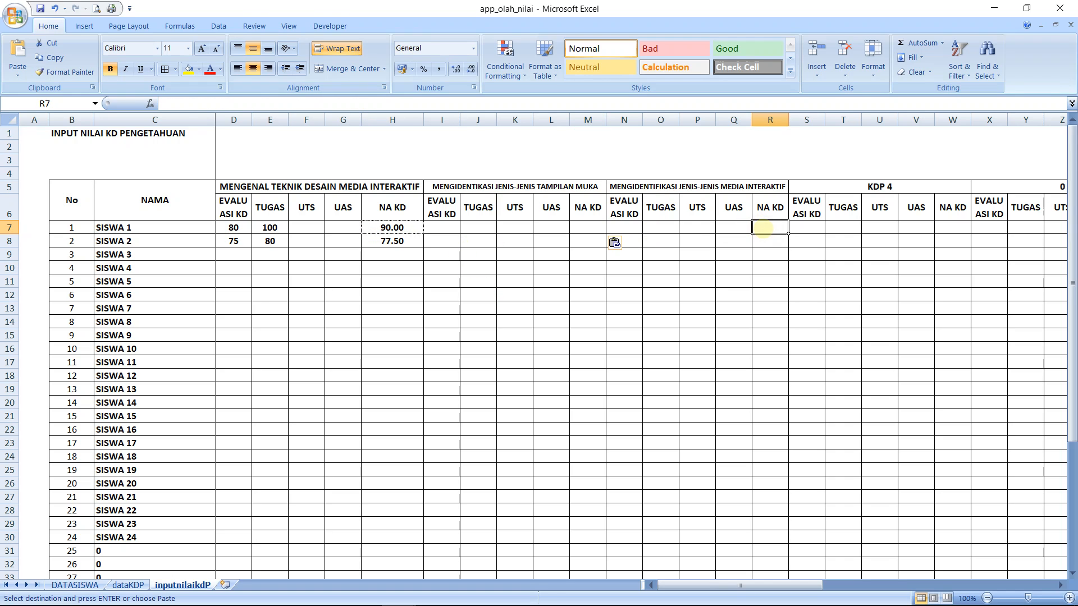
{"action": "key", "text": "ctrl+v"}
Fill the NA KD formulas from M7 and R7 down their columns to row 46
{"action": "key", "text": "Left"}
{"action": "key", "text": "Left"}
{"action": "key", "text": "Left"}
{"action": "key", "text": "Left"}
{"action": "key", "text": "Left"}
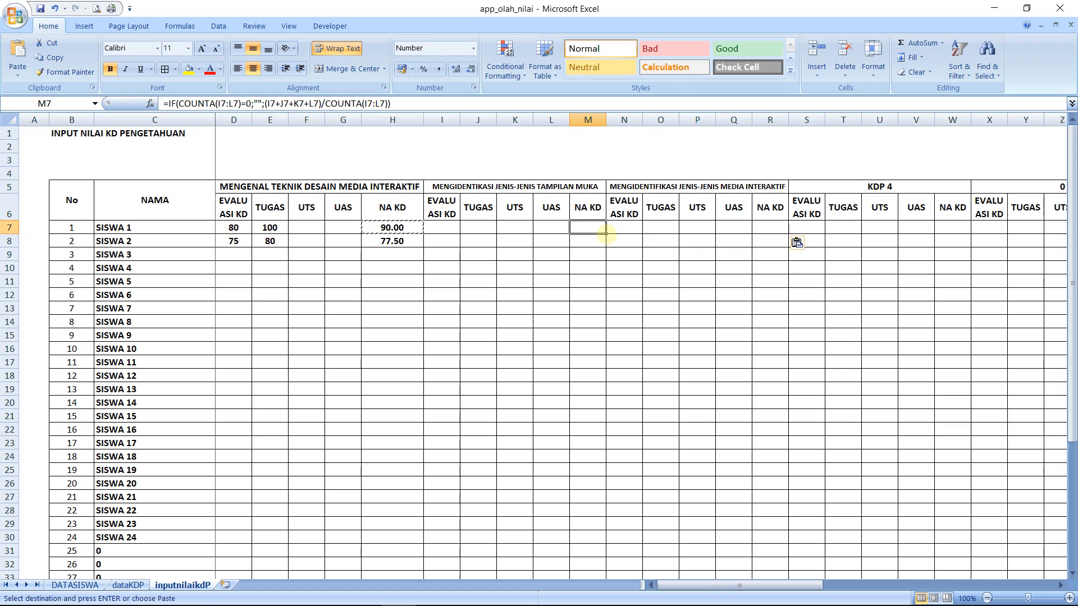
{"action": "left_click_drag", "start_coordinate": [606, 232], "coordinate": [598, 561]}
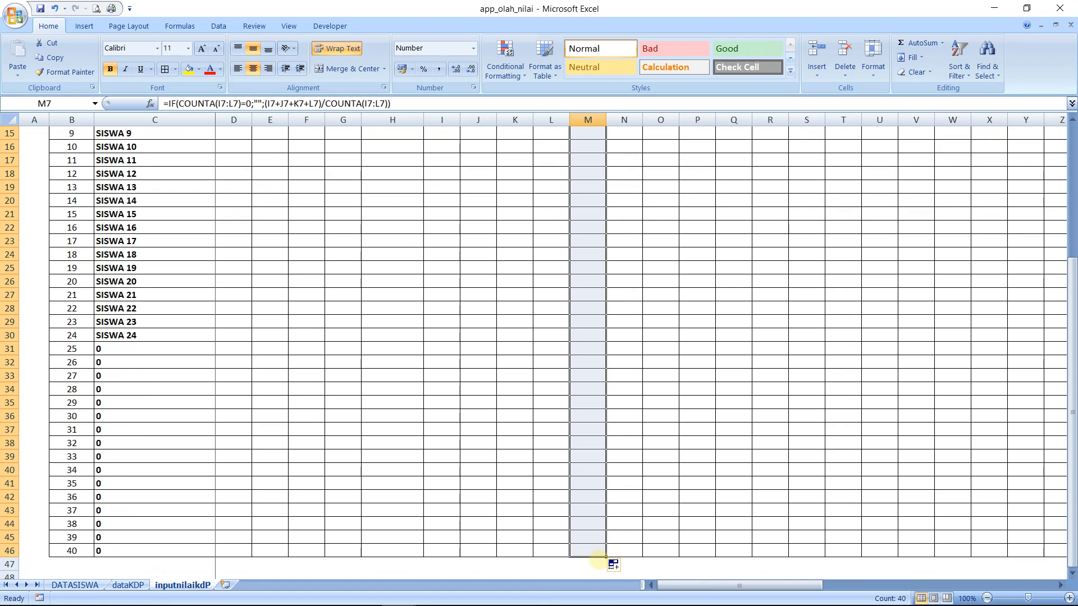
{"action": "left_click_drag", "start_coordinate": [1072, 311], "coordinate": [1072, 177]}
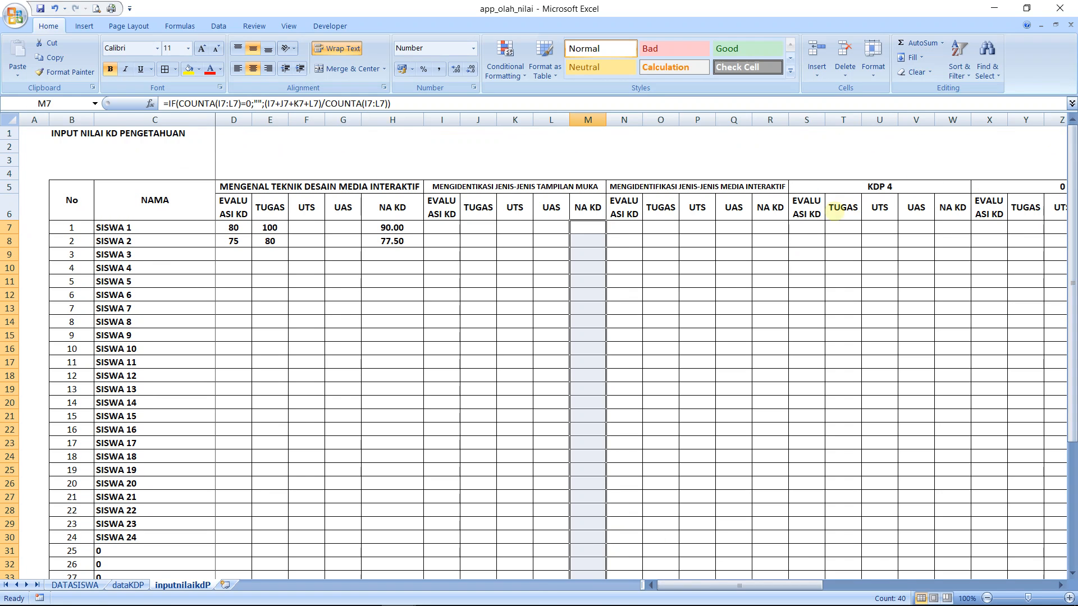
{"action": "left_click", "coordinate": [772, 227]}
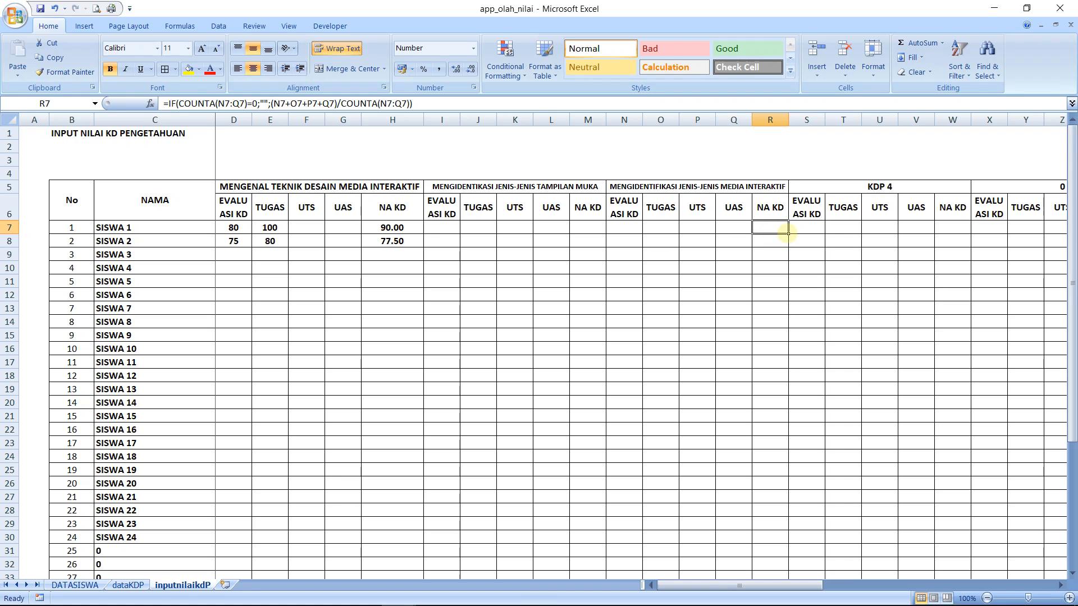
{"action": "left_click_drag", "start_coordinate": [788, 234], "coordinate": [775, 555]}
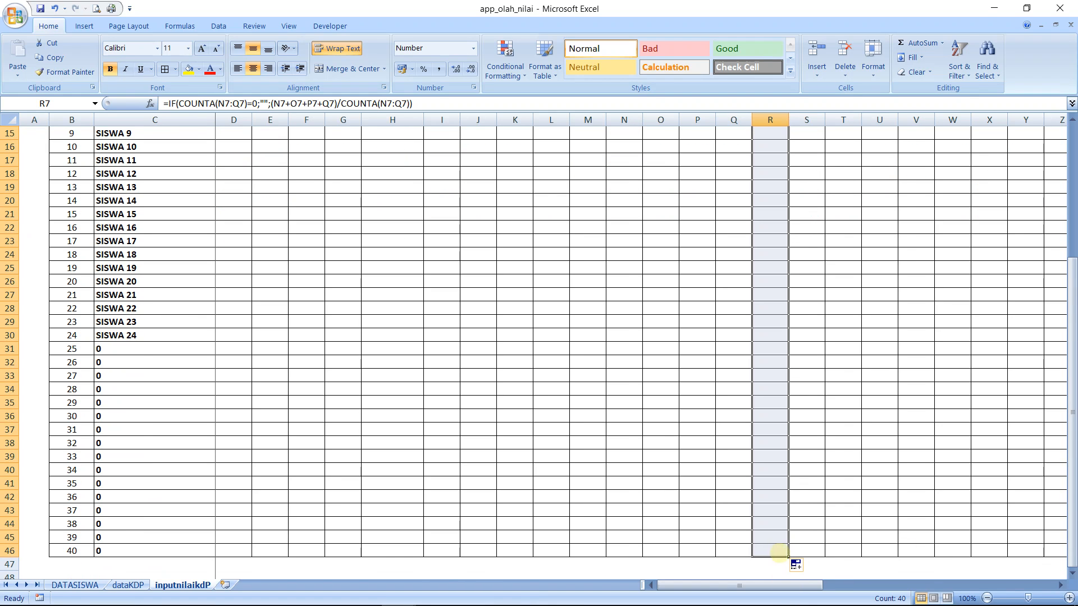
Copy the NA KD formula from H7 into W7, the NA KD cell of the KDP 4 group
{"action": "left_click", "coordinate": [986, 598]}
{"action": "left_click", "coordinate": [986, 598]}
{"action": "left_click", "coordinate": [986, 598]}
{"action": "left_click", "coordinate": [986, 597]}
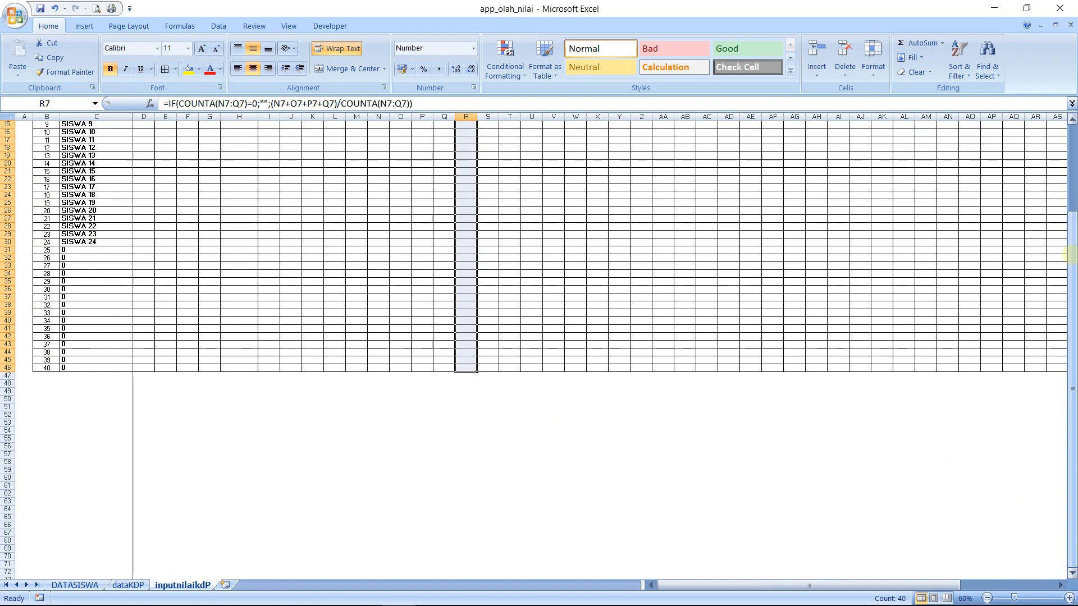
{"action": "scroll", "coordinate": [1069, 254], "scroll_direction": "up", "scroll_amount": 5}
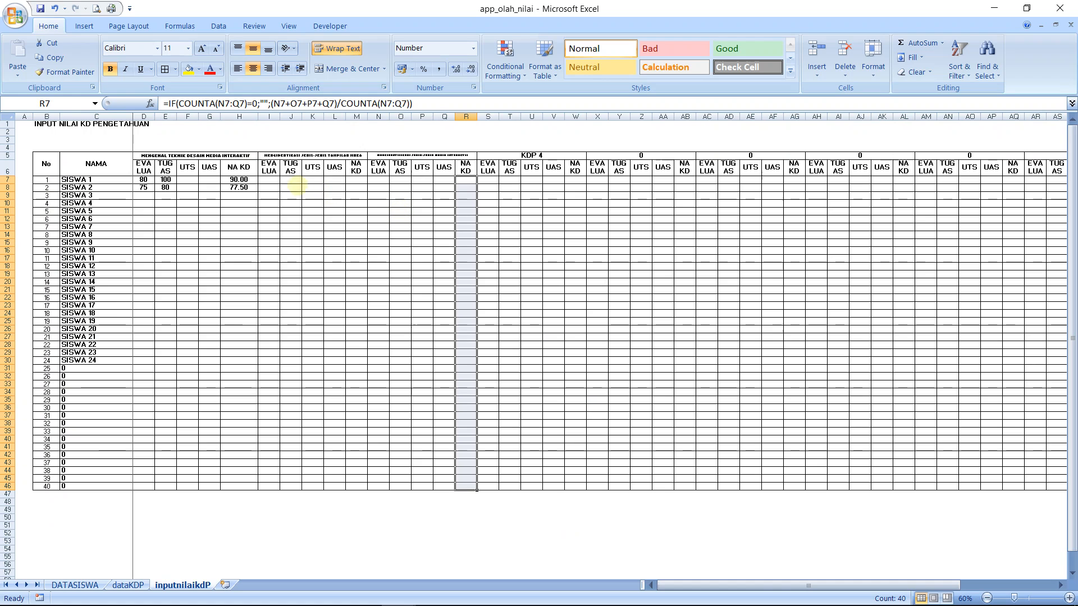
{"action": "left_click", "coordinate": [247, 179]}
{"action": "key", "text": "ctrl+c"}
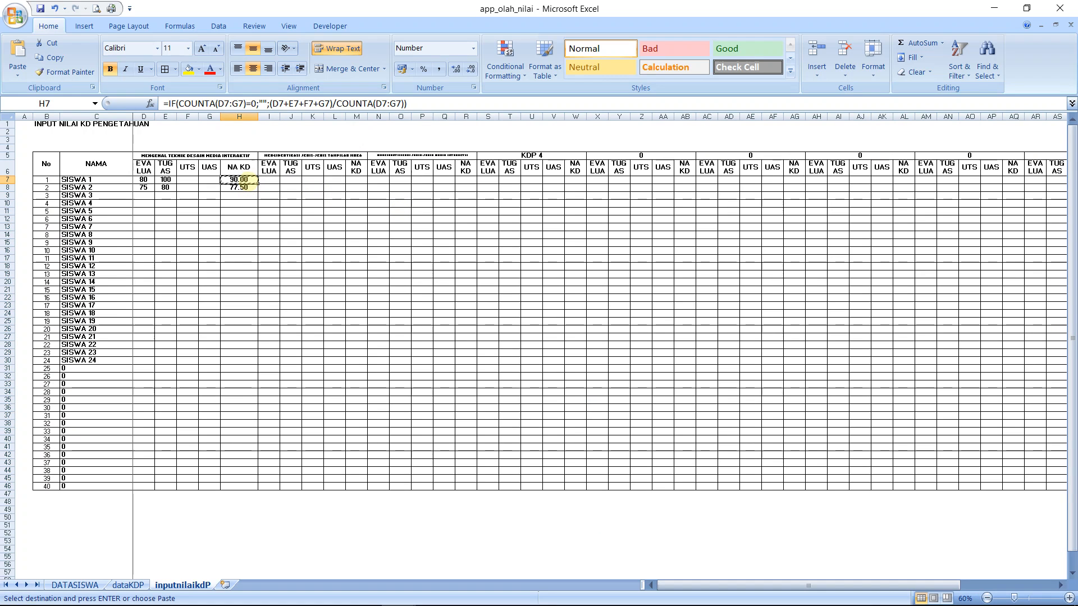
{"action": "key", "text": "Right"}
{"action": "key", "text": "Right"}
{"action": "key", "text": "Right"}
{"action": "key", "text": "Right"}
{"action": "key", "text": "Right"}
{"action": "key", "text": "Right"}
{"action": "key", "text": "Right"}
{"action": "key", "text": "Right"}
{"action": "key", "text": "Right"}
{"action": "key", "text": "Right"}
{"action": "key", "text": "Right"}
{"action": "key", "text": "Right"}
{"action": "key", "text": "Right"}
{"action": "key", "text": "Right"}
{"action": "key", "text": "Right"}
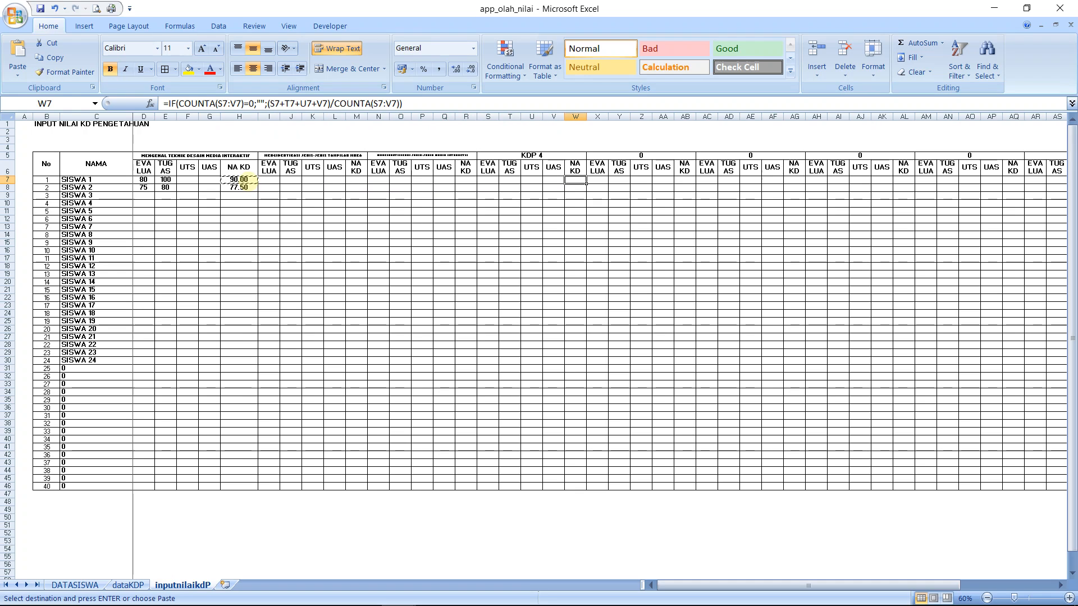
Paste the copied NA KD formula into AB7 and AG7, the NA KD cells of the fifth and sixth competency groups
{"action": "key", "text": "Right"}
{"action": "key", "text": "Right"}
{"action": "key", "text": "Right"}
{"action": "key", "text": "Right"}
{"action": "key", "text": "Right"}
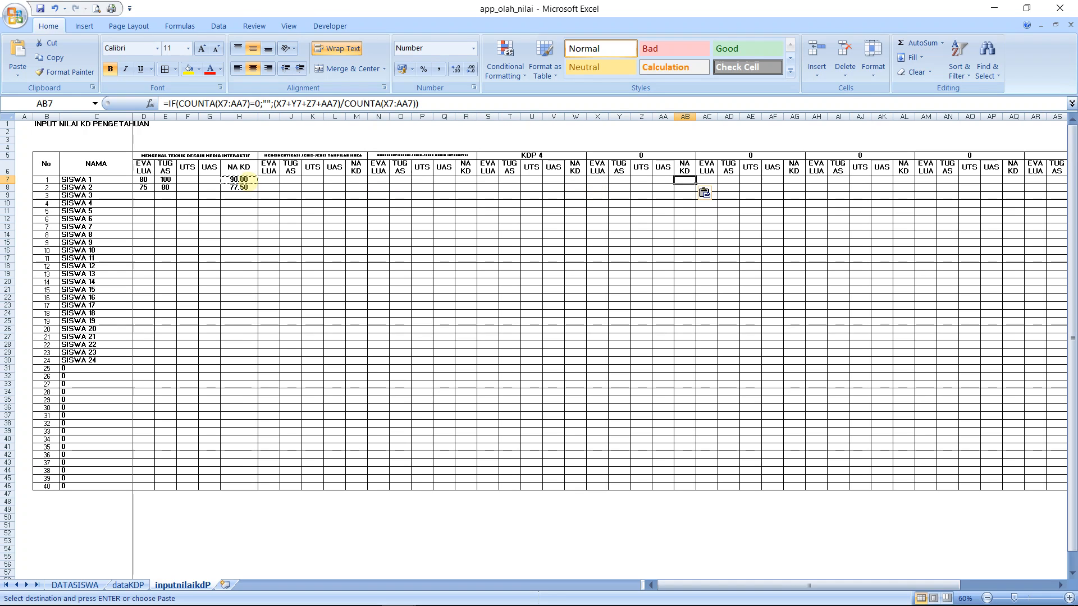
{"action": "key", "text": "Right"}
{"action": "key", "text": "Right"}
{"action": "key", "text": "Right"}
{"action": "key", "text": "Right"}
{"action": "key", "text": "Right"}
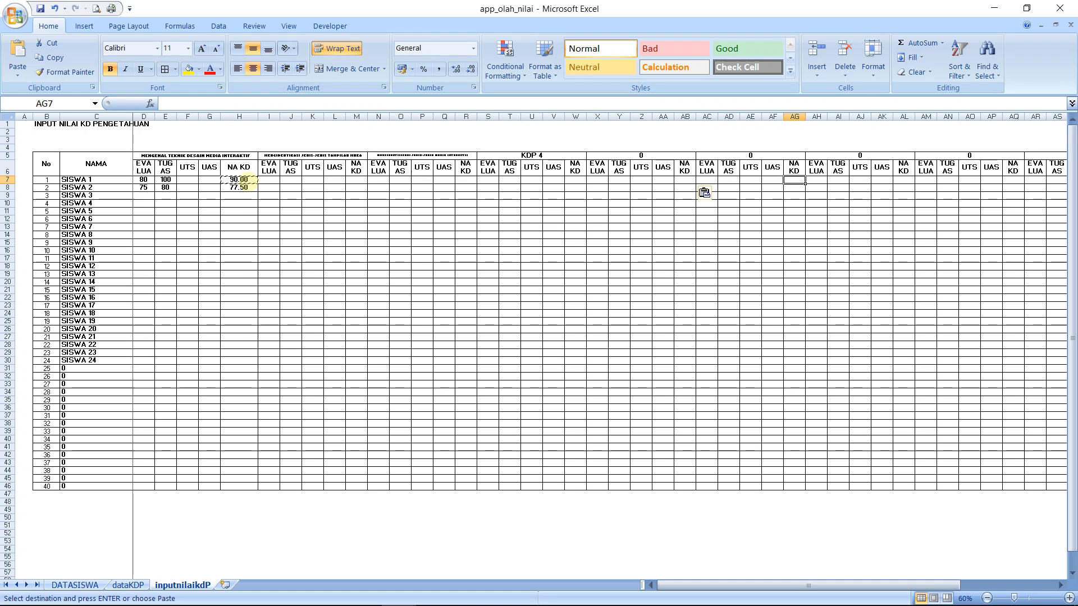
Paste the copied NA KD formula into AL7 and AQ7 for the seventh and eighth competency groups
{"action": "key", "text": "Right"}
{"action": "key", "text": "Right"}
{"action": "key", "text": "Right"}
{"action": "key", "text": "Right"}
{"action": "key", "text": "Right"}
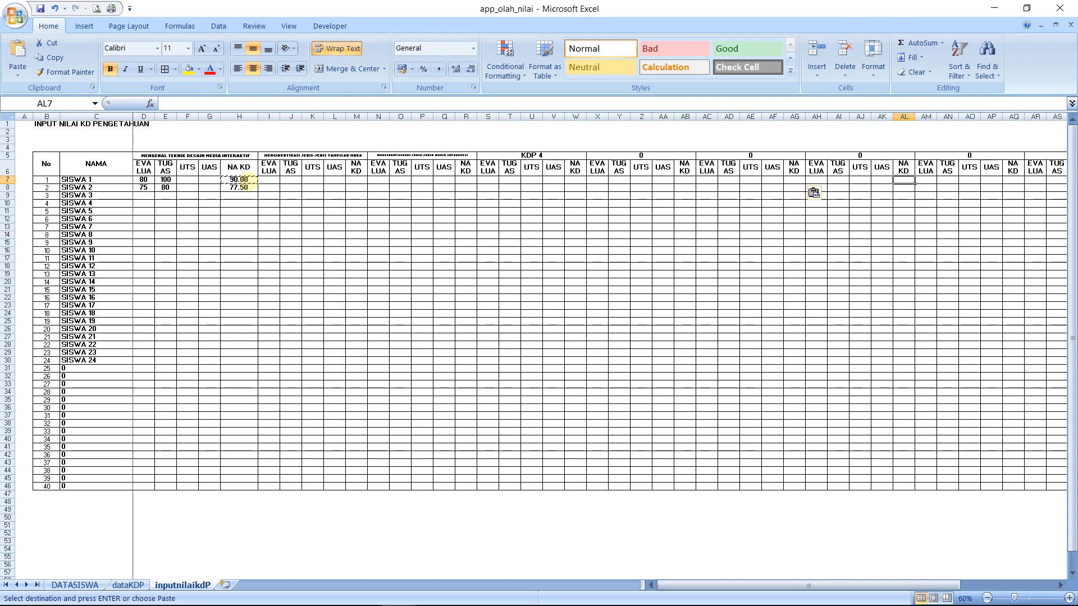
{"action": "key", "text": "Right"}
{"action": "key", "text": "Right"}
{"action": "key", "text": "Right"}
{"action": "key", "text": "Right"}
{"action": "key", "text": "Right"}
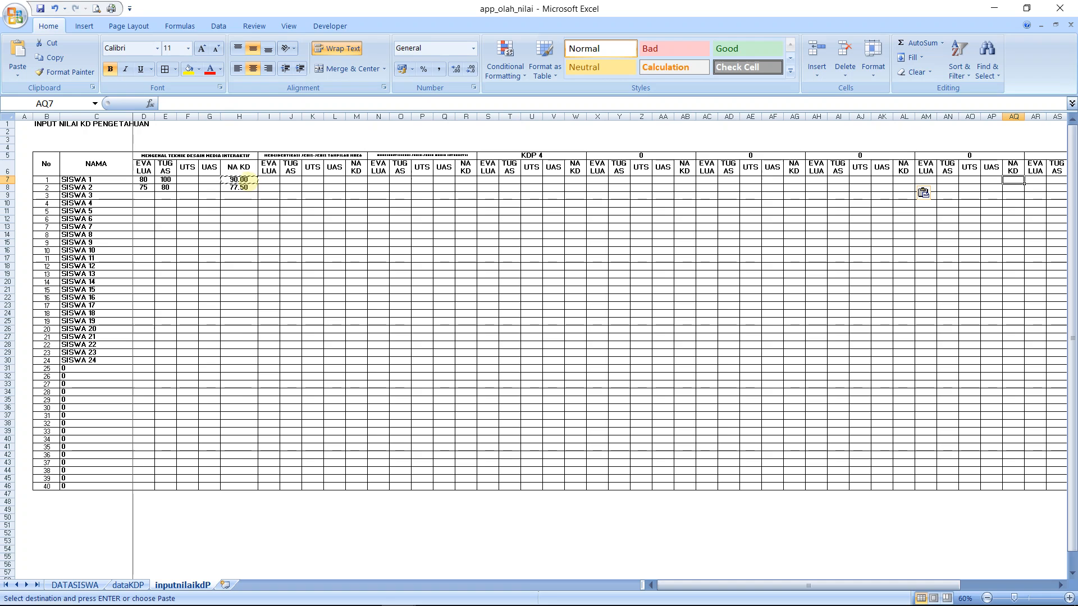
Paste the copied NA KD formula into AV7 and BA7 for the ninth and tenth competency groups
{"action": "key", "text": "Right"}
{"action": "key", "text": "Right"}
{"action": "key", "text": "Right"}
{"action": "key", "text": "Right"}
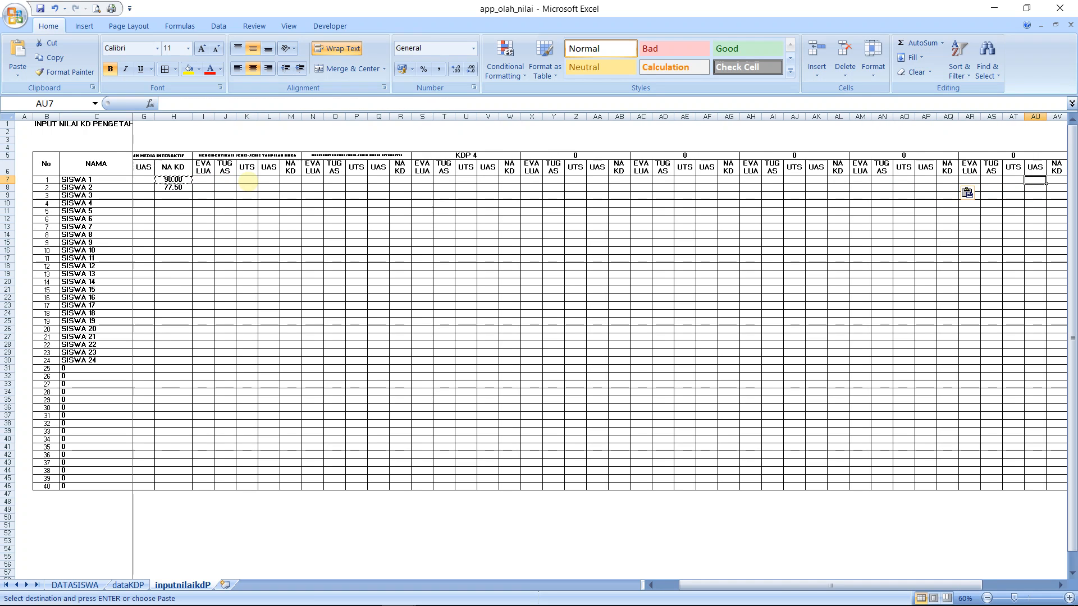
{"action": "key", "text": "Right"}
{"action": "key", "text": "Right"}
{"action": "key", "text": "Right"}
{"action": "key", "text": "Right"}
{"action": "key", "text": "Right"}
{"action": "key", "text": "Right"}
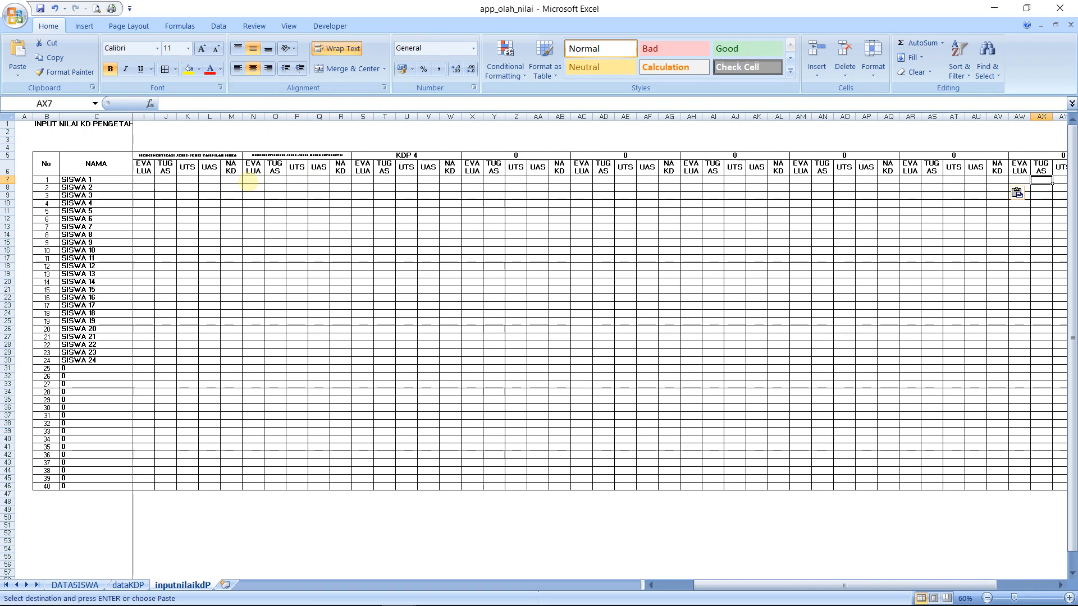
{"action": "key", "text": "ctrl+v"}
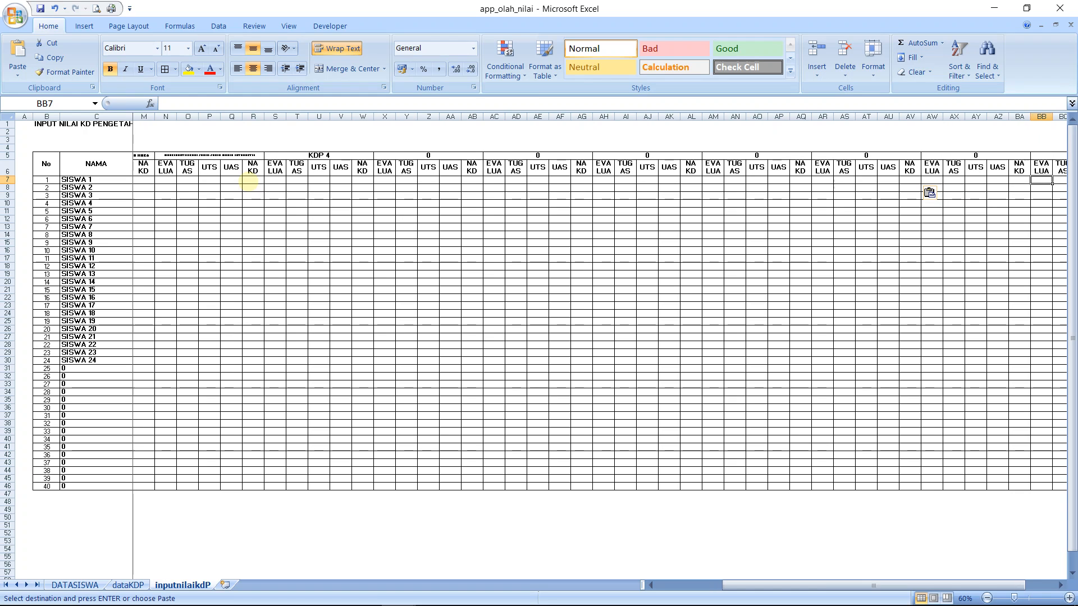
Paste the NA KD formula into BF7 for the last competency group and fill it down to row 46
{"action": "key", "text": "Right"}
{"action": "key", "text": "Right"}
{"action": "key", "text": "Right"}
{"action": "key", "text": "Right"}
{"action": "key", "text": "Right"}
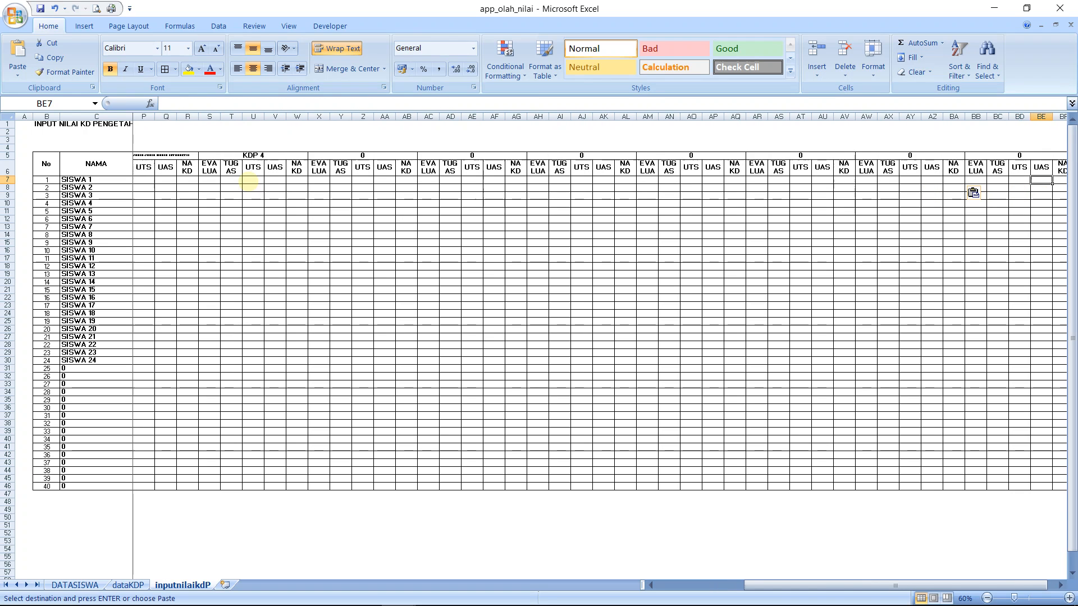
{"action": "key", "text": "ctrl+v"}
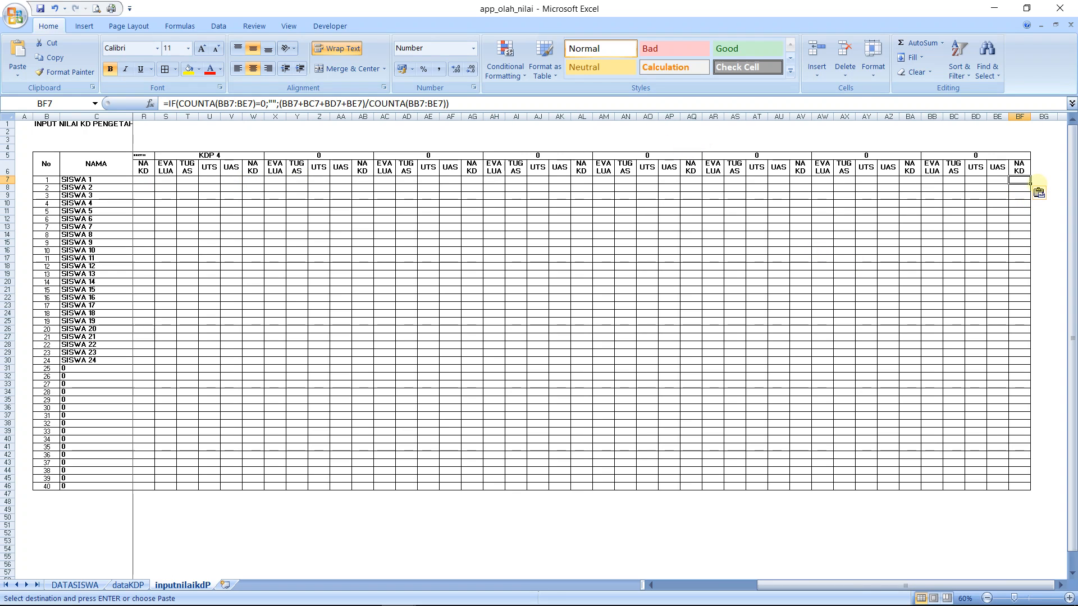
{"action": "left_click_drag", "start_coordinate": [1030, 183], "coordinate": [1028, 489]}
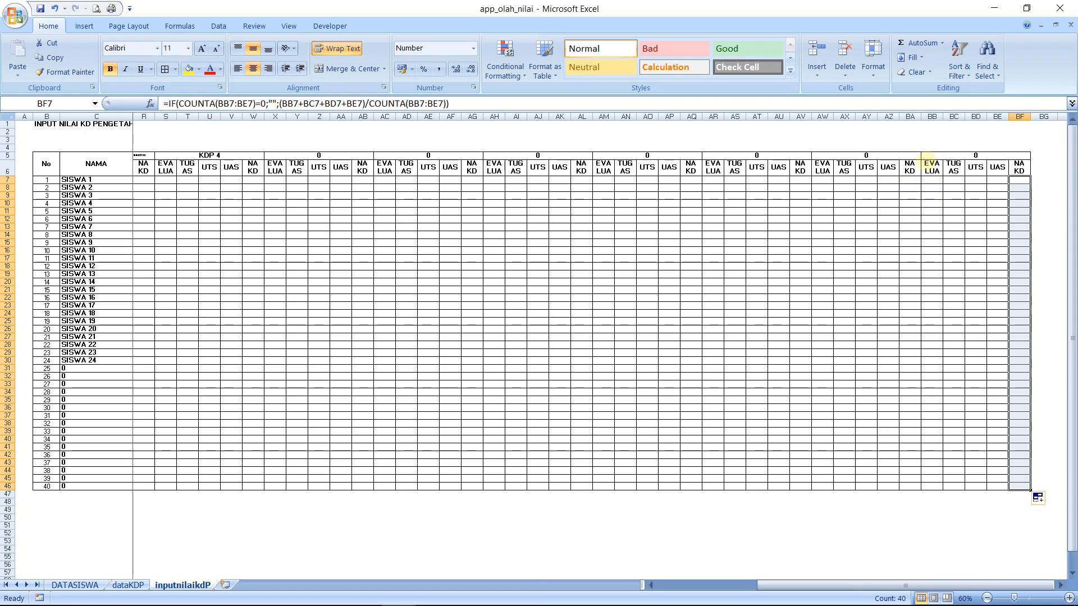
Shade the last competency group, BB5:BF46, with the slightly darkened tan theme fill colour
{"action": "left_click", "coordinate": [927, 156]}
{"action": "key", "text": "shift+Down"}
{"action": "key", "text": "shift+Down"}
{"action": "key", "text": "shift+Down"}
{"action": "key", "text": "shift+Down"}
{"action": "key", "text": "shift+Down"}
{"action": "key", "text": "shift+Down"}
{"action": "key", "text": "shift+Down"}
{"action": "key", "text": "shift+Down"}
{"action": "key", "text": "shift+Down"}
{"action": "key", "text": "shift+Down"}
{"action": "key", "text": "shift+Down"}
{"action": "key", "text": "shift+Down"}
{"action": "key", "text": "shift+Down"}
{"action": "key", "text": "shift+Down"}
{"action": "key", "text": "shift+Down"}
{"action": "key", "text": "shift+Down"}
{"action": "key", "text": "shift+Down"}
{"action": "key", "text": "shift+Down"}
{"action": "key", "text": "shift+Down"}
{"action": "key", "text": "shift+Down"}
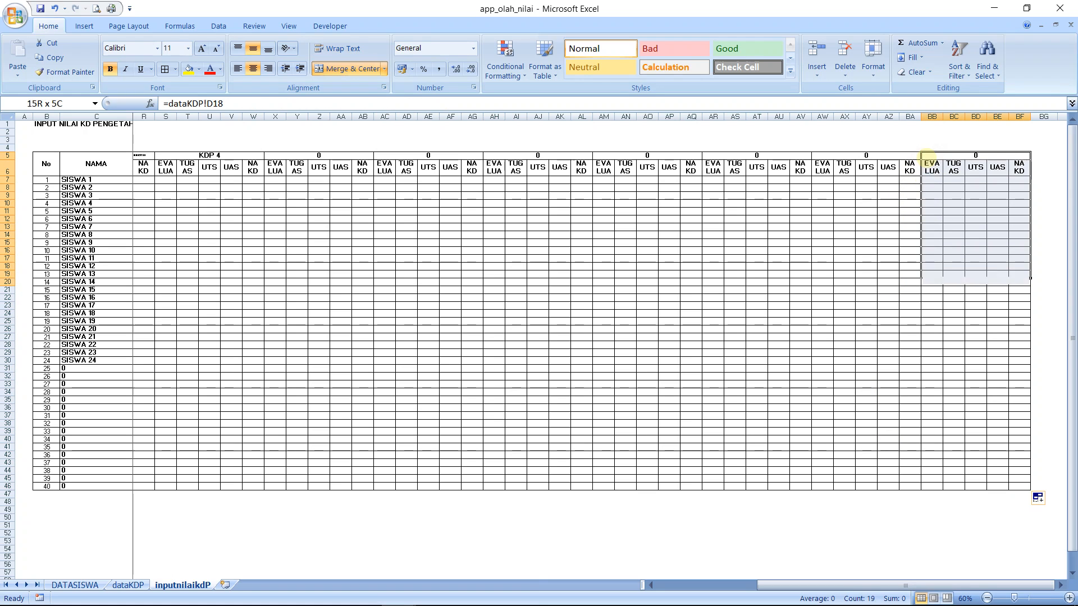
{"action": "key", "text": "shift+Down"}
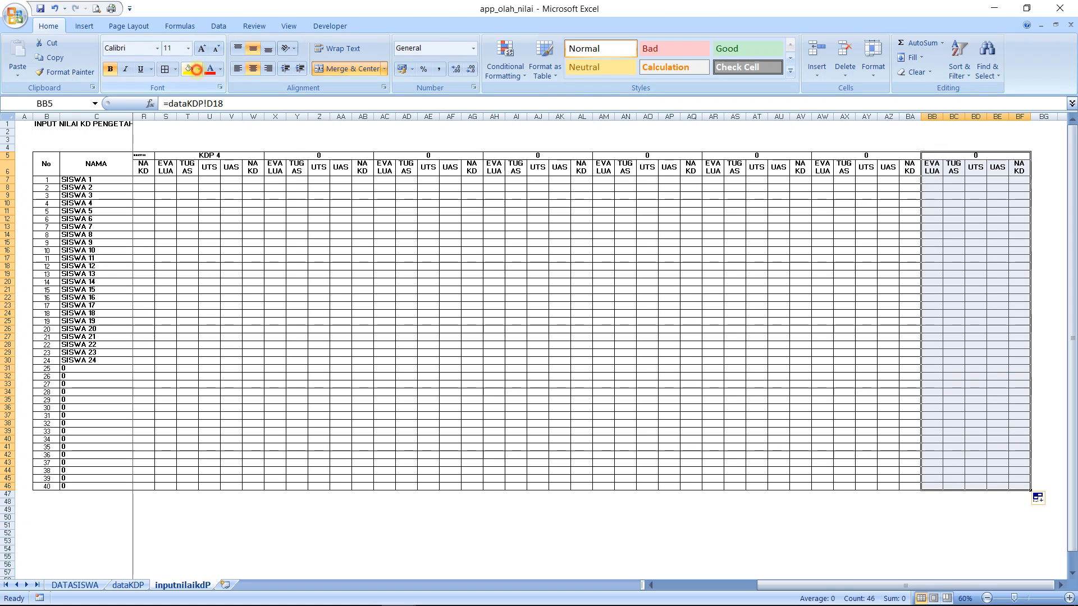
{"action": "left_click", "coordinate": [199, 69]}
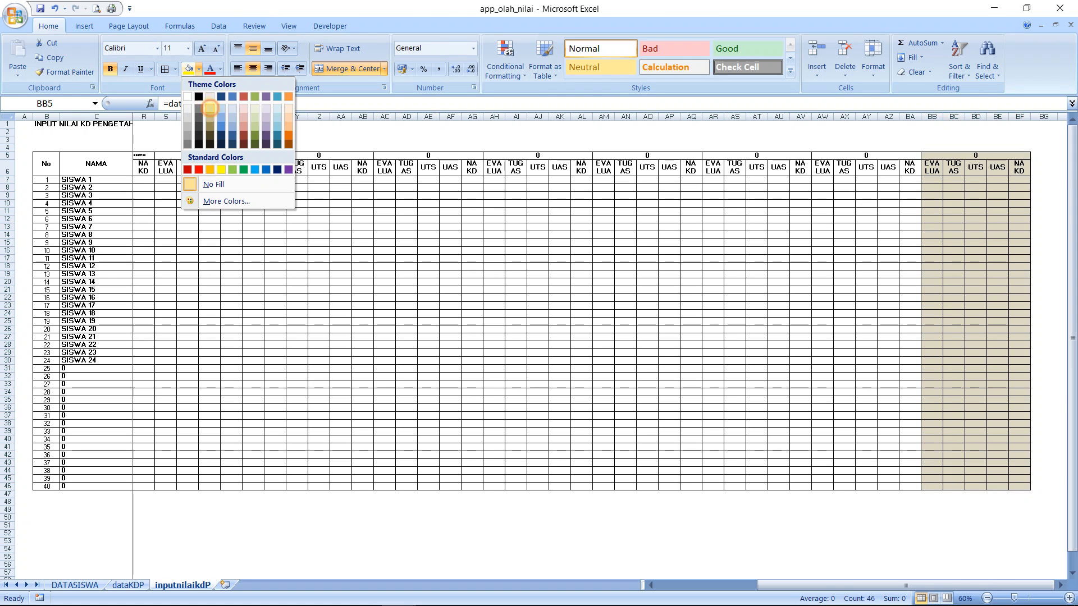
{"action": "left_click", "coordinate": [210, 108]}
Apply the same tan fill to the ninth competency group, AR5:AV46
{"action": "left_click", "coordinate": [734, 158]}
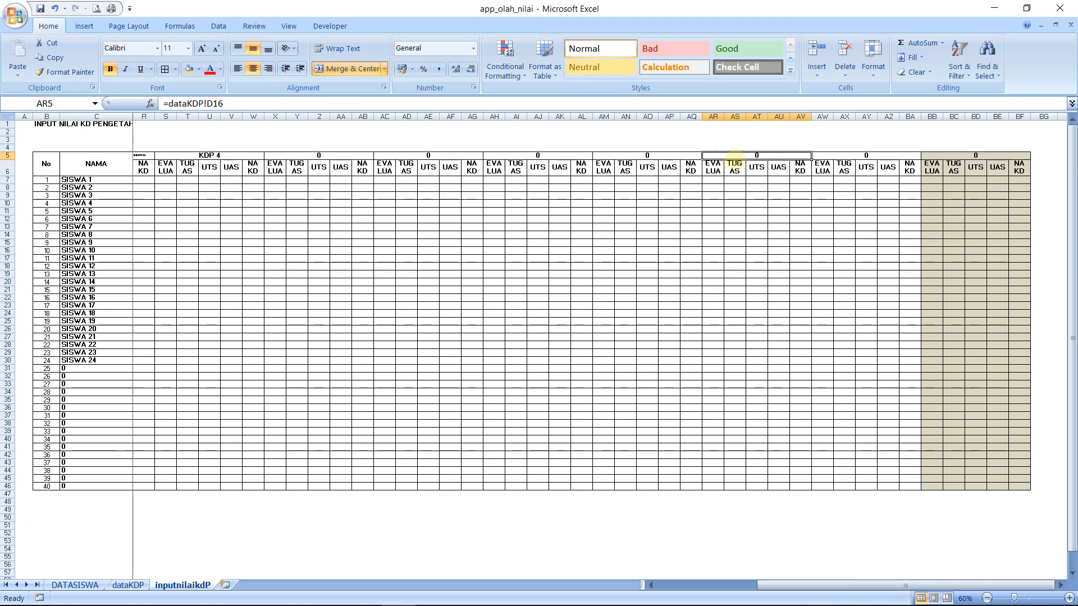
{"action": "left_click_drag", "start_coordinate": [734, 158], "coordinate": [735, 487]}
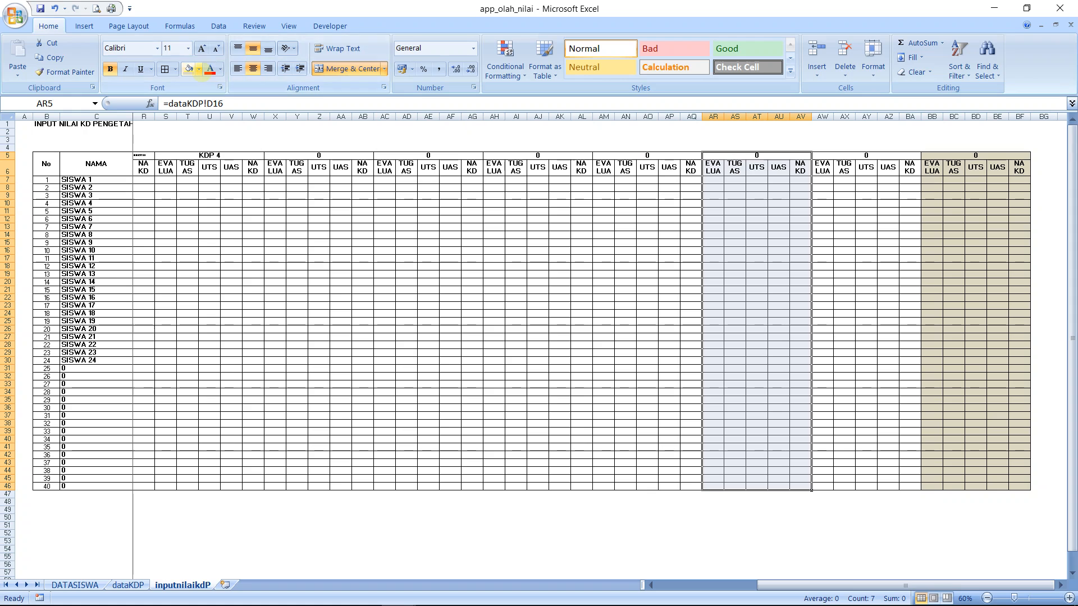
{"action": "left_click", "coordinate": [189, 69]}
Apply the same tan fill to the seventh and fifth competency groups, AH5:AL46 and X5:AB46
{"action": "left_click", "coordinate": [551, 156]}
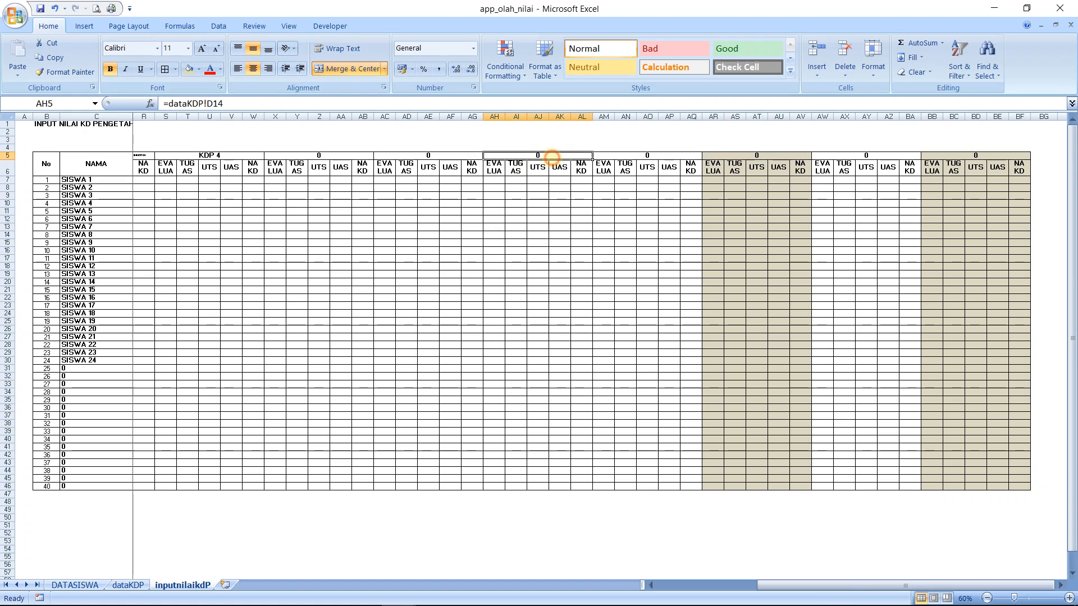
{"action": "left_click_drag", "start_coordinate": [552, 157], "coordinate": [552, 486]}
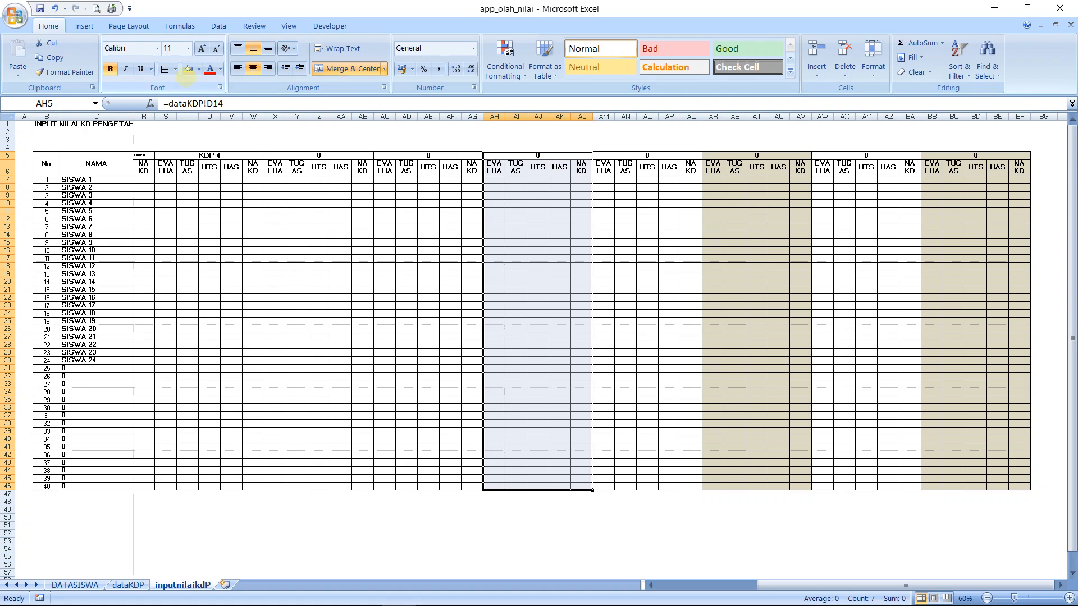
{"action": "left_click", "coordinate": [189, 68]}
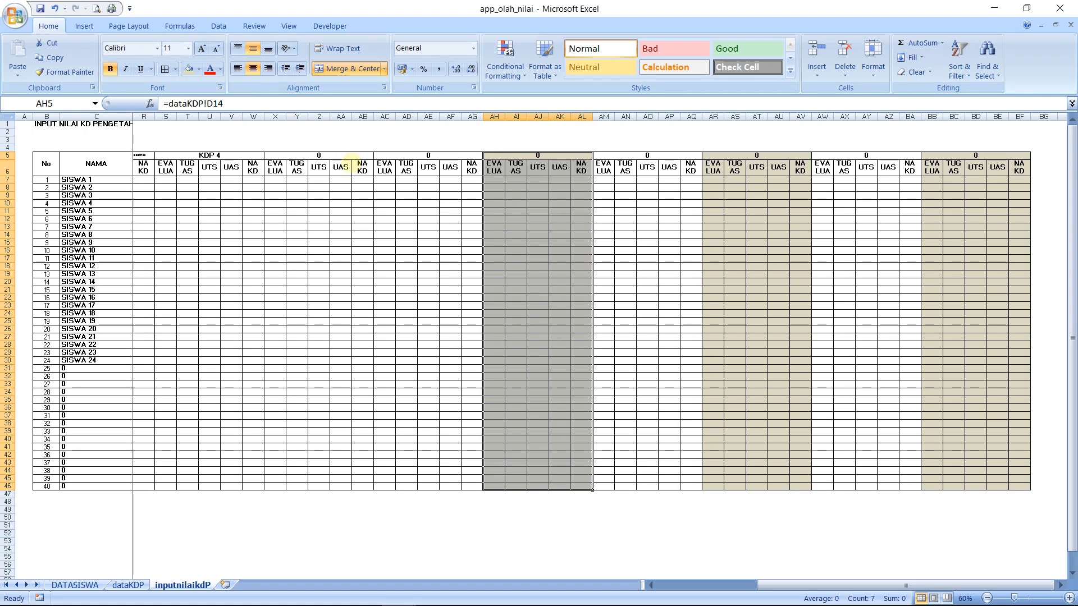
{"action": "left_click_drag", "start_coordinate": [318, 155], "coordinate": [324, 486]}
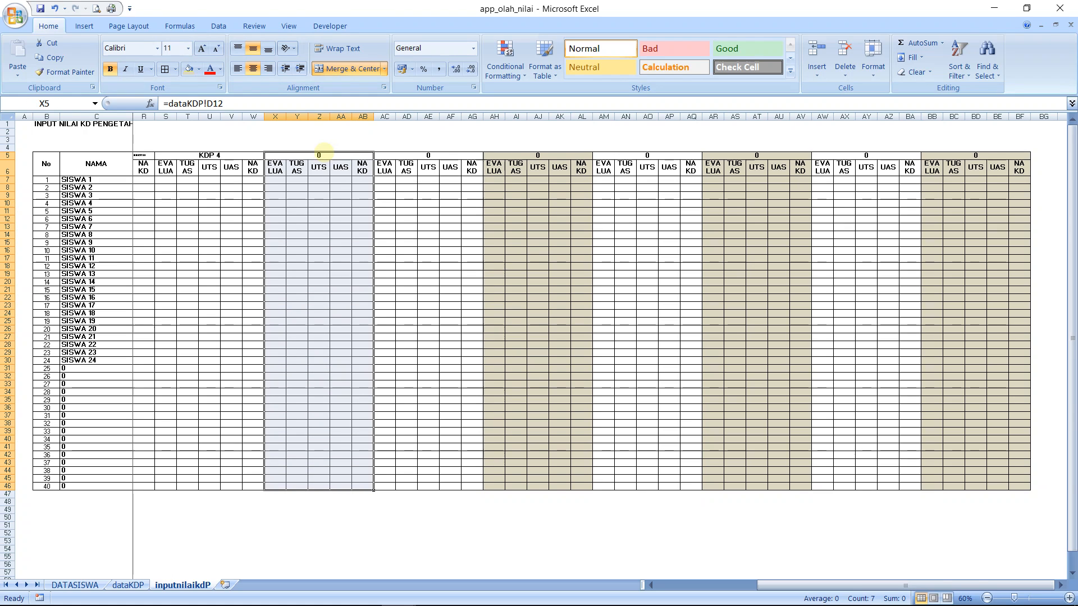
{"action": "left_click", "coordinate": [189, 69]}
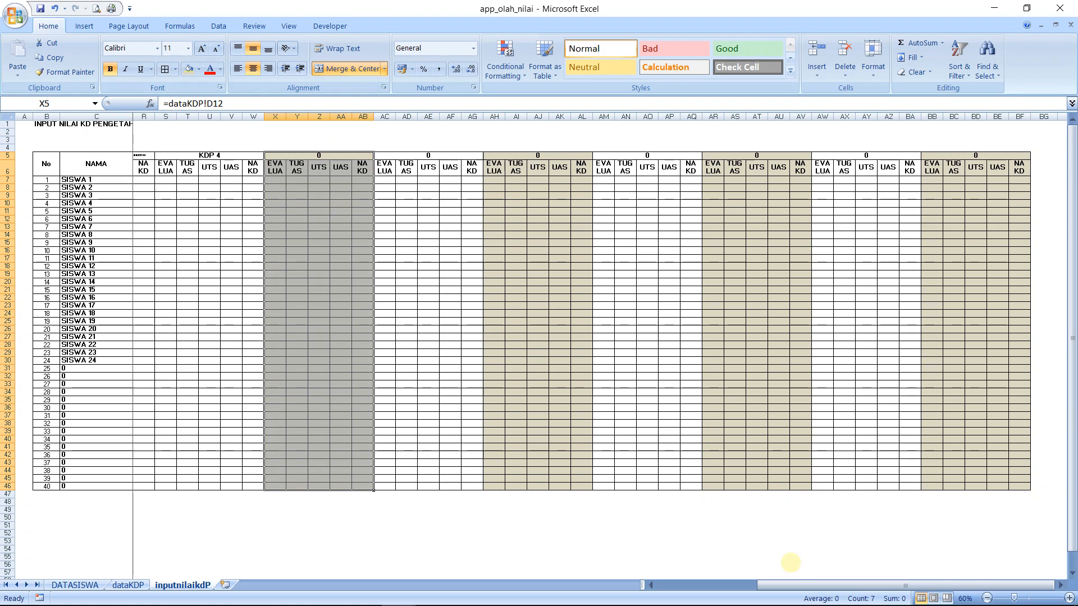
Apply the same tan fill to the third competency group, N5:R46
{"action": "left_click_drag", "start_coordinate": [794, 586], "coordinate": [693, 586]}
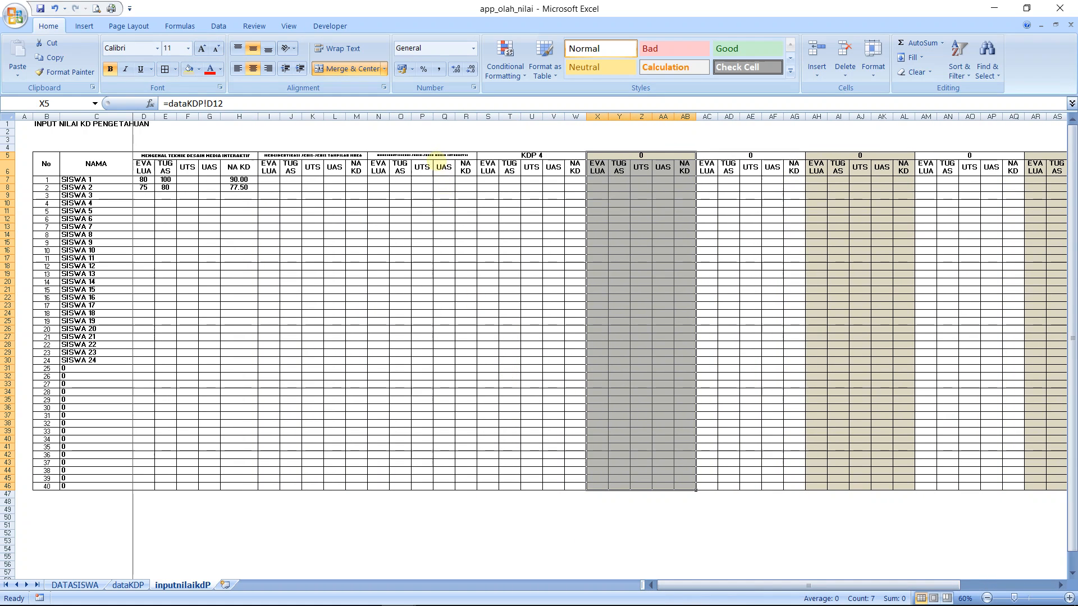
{"action": "left_click", "coordinate": [436, 154]}
{"action": "key", "text": "shift+Down"}
{"action": "key", "text": "shift+Down"}
{"action": "key", "text": "shift+Down"}
{"action": "key", "text": "shift+Down"}
{"action": "key", "text": "shift+Down"}
{"action": "key", "text": "shift+Down"}
{"action": "key", "text": "shift+Down"}
{"action": "key", "text": "shift+Down"}
{"action": "key", "text": "shift+Down"}
{"action": "key", "text": "shift+Down"}
{"action": "key", "text": "shift+Down"}
{"action": "key", "text": "shift+Down"}
{"action": "key", "text": "shift+Down"}
{"action": "key", "text": "shift+Down"}
{"action": "key", "text": "shift+Down"}
{"action": "key", "text": "shift+Down"}
{"action": "key", "text": "shift+Down"}
{"action": "key", "text": "shift+Down"}
{"action": "key", "text": "shift+Down"}
{"action": "key", "text": "shift+Down"}
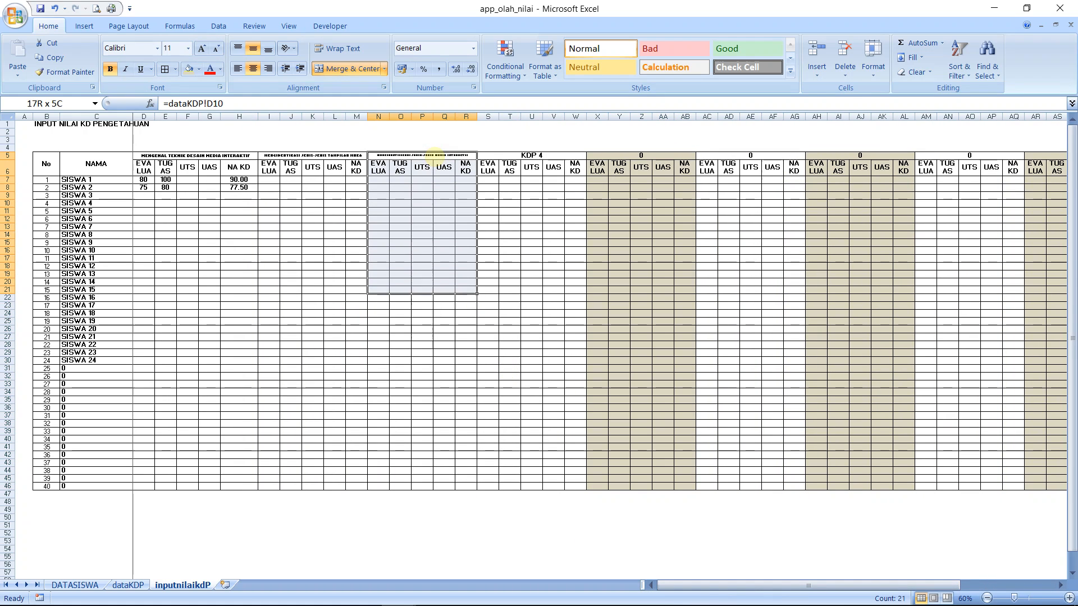
{"action": "key", "text": "shift+Down"}
{"action": "key", "text": "shift+Down"}
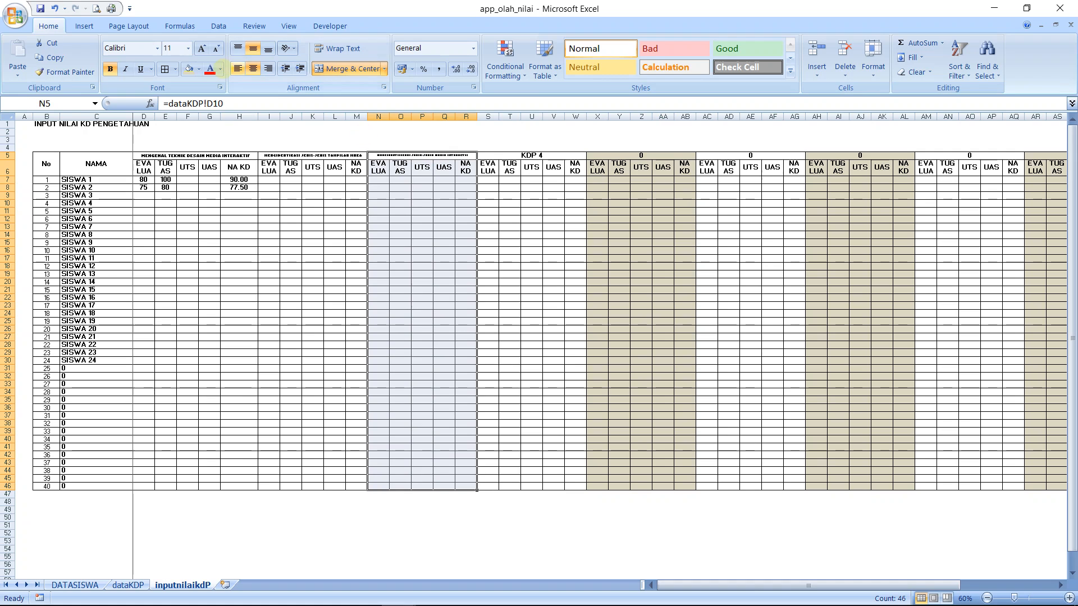
{"action": "left_click", "coordinate": [189, 68]}
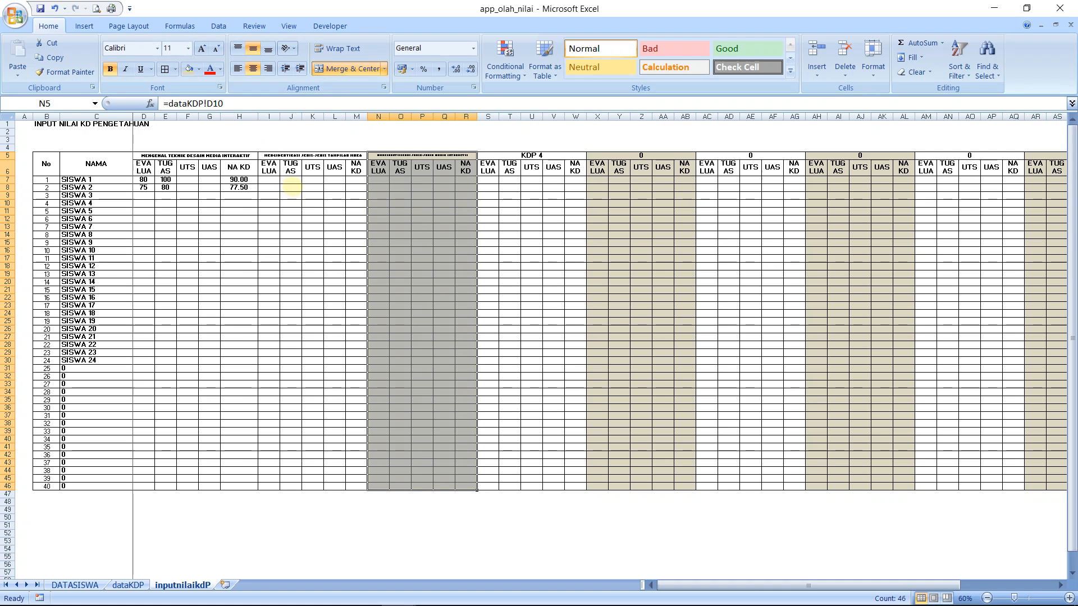
Apply the same tan fill to the score and NA KD cells of the first competency group, D7:H46
{"action": "left_click", "coordinate": [143, 180]}
{"action": "left_click_drag", "start_coordinate": [155, 183], "coordinate": [258, 490]}
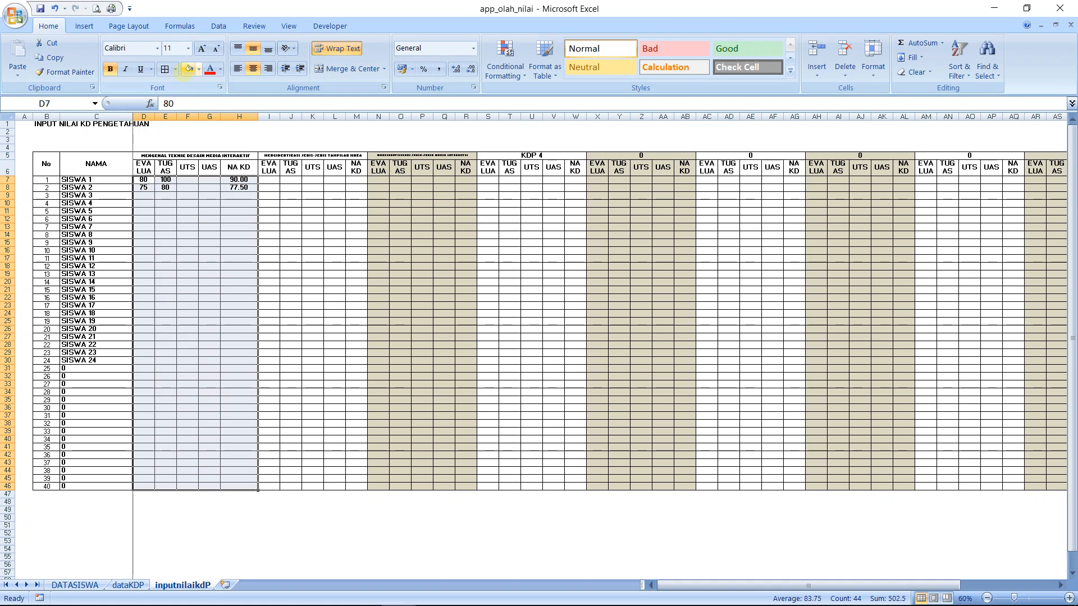
{"action": "left_click", "coordinate": [189, 69]}
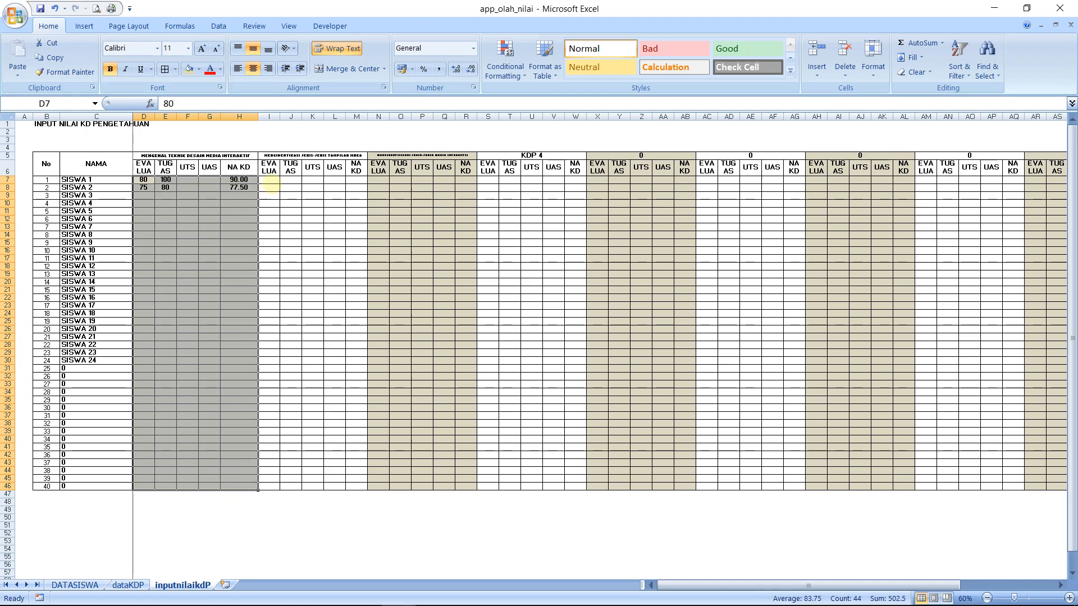
Enter sample EVALUA scores in the second competency group: 80 in I7 and 75 in I28
{"action": "left_click", "coordinate": [270, 181]}
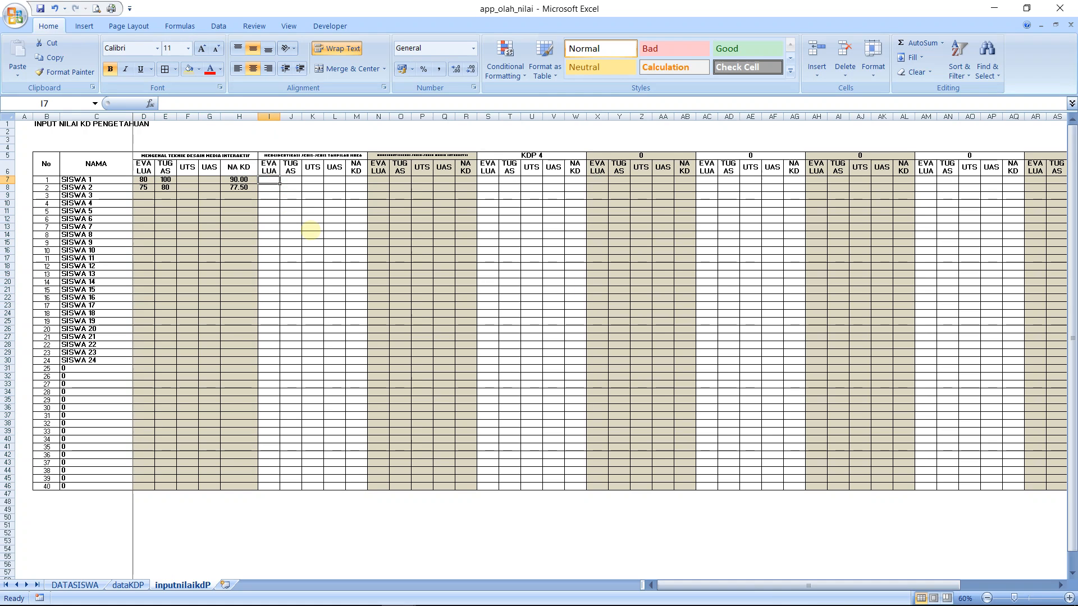
{"action": "type", "text": "80"}
{"action": "key", "text": "Return"}
{"action": "key", "text": "Down"}
{"action": "key", "text": "Down"}
{"action": "key", "text": "Down"}
{"action": "key", "text": "Down"}
{"action": "key", "text": "Down"}
{"action": "key", "text": "Down"}
{"action": "key", "text": "Down"}
{"action": "key", "text": "Down"}
{"action": "key", "text": "Down"}
{"action": "key", "text": "Down"}
{"action": "key", "text": "Down"}
{"action": "key", "text": "Down"}
{"action": "key", "text": "Down"}
{"action": "key", "text": "Down"}
{"action": "key", "text": "Down"}
{"action": "key", "text": "Down"}
{"action": "key", "text": "Down"}
{"action": "key", "text": "Down"}
{"action": "key", "text": "Down"}
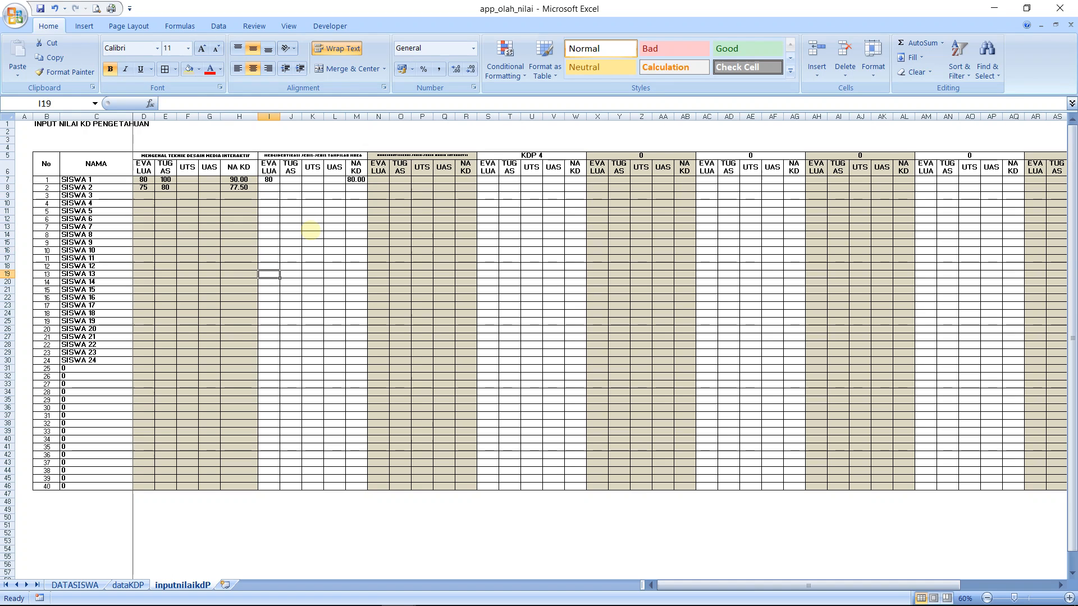
{"action": "key", "text": "Down"}
{"action": "type", "text": "75"}
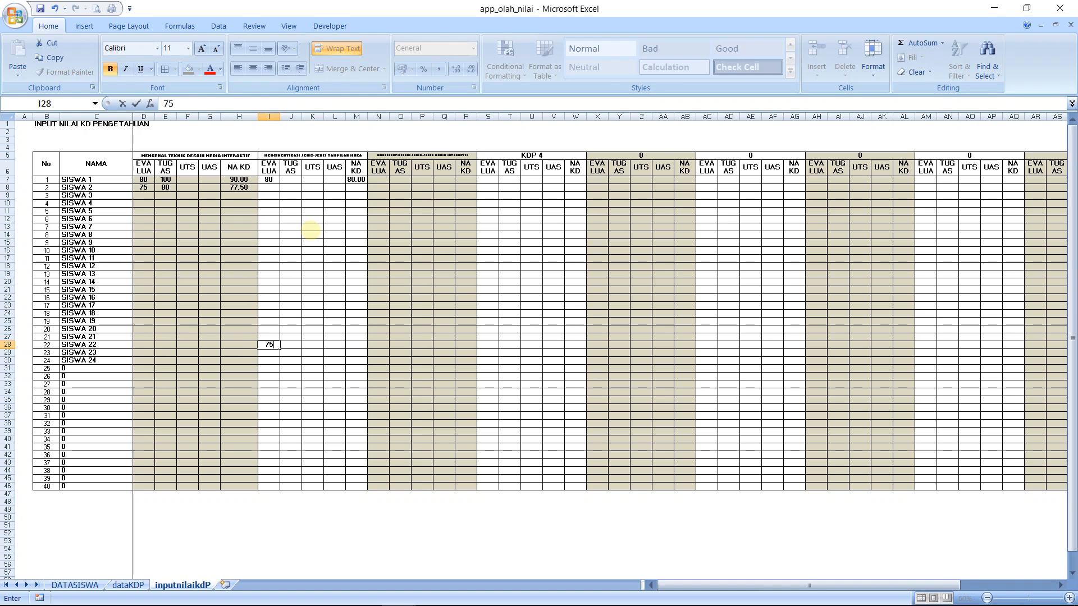
{"action": "key", "text": "Return"}
Enter a sample EVALUA score of 75 in S28 for SISWA 22 in the KDP 4 group
{"action": "key", "text": "Up"}
{"action": "key", "text": "Right"}
{"action": "key", "text": "Right"}
{"action": "key", "text": "Right"}
{"action": "key", "text": "Right"}
{"action": "key", "text": "Right"}
{"action": "key", "text": "Right"}
{"action": "key", "text": "Right"}
{"action": "key", "text": "Right"}
{"action": "key", "text": "Right"}
{"action": "key", "text": "Right"}
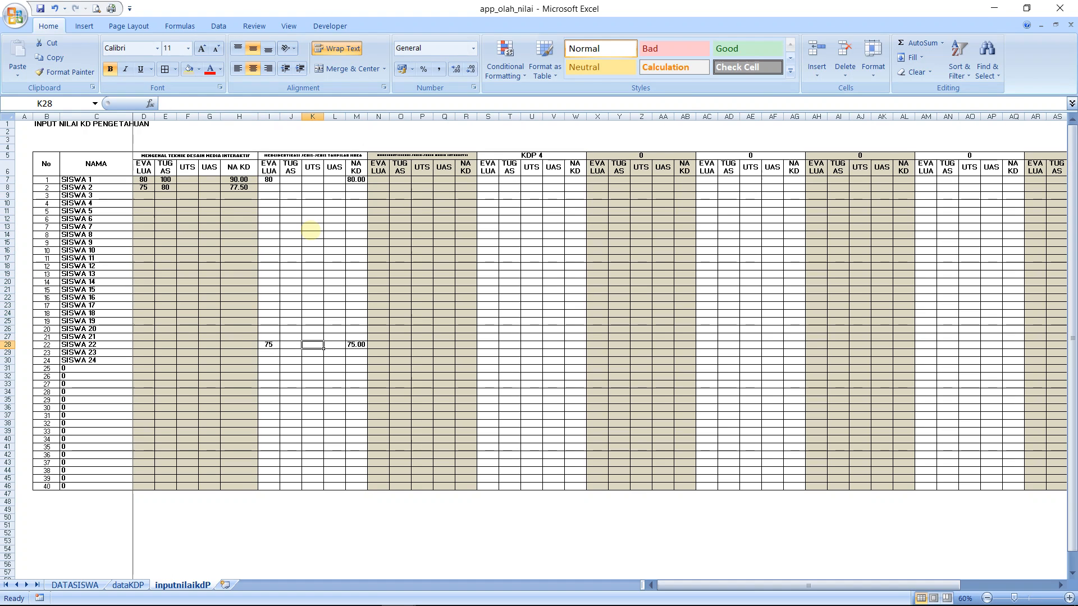
{"action": "type", "text": "75"}
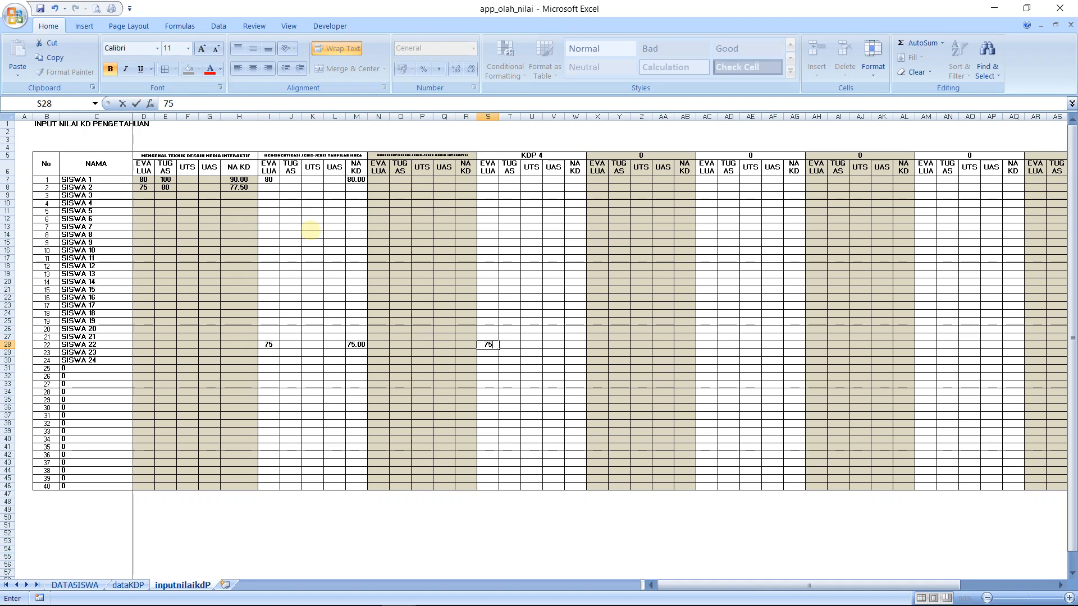
{"action": "key", "text": "Return"}
Fill the KDP 4 group's NA KD formula from W7 down its column to row 47
{"action": "key", "text": "Up"}
{"action": "key", "text": "Up"}
{"action": "key", "text": "Up"}
{"action": "key", "text": "Up"}
{"action": "key", "text": "Up"}
{"action": "key", "text": "Up"}
{"action": "key", "text": "Up"}
{"action": "key", "text": "Up"}
{"action": "key", "text": "Up"}
{"action": "key", "text": "Up"}
{"action": "key", "text": "Up"}
{"action": "key", "text": "Up"}
{"action": "key", "text": "Up"}
{"action": "key", "text": "Up"}
{"action": "key", "text": "Up"}
{"action": "key", "text": "Up"}
{"action": "key", "text": "Up"}
{"action": "key", "text": "Up"}
{"action": "key", "text": "Up"}
{"action": "key", "text": "Up"}
{"action": "key", "text": "Up"}
{"action": "key", "text": "Up"}
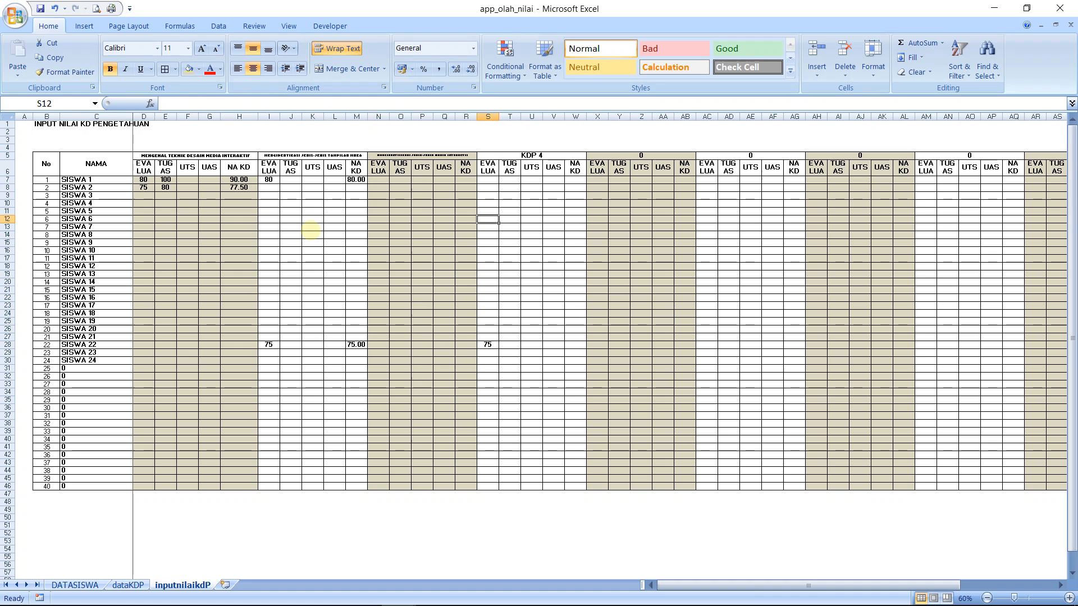
{"action": "key", "text": "Right"}
{"action": "key", "text": "Right"}
{"action": "key", "text": "Right"}
{"action": "key", "text": "Right"}
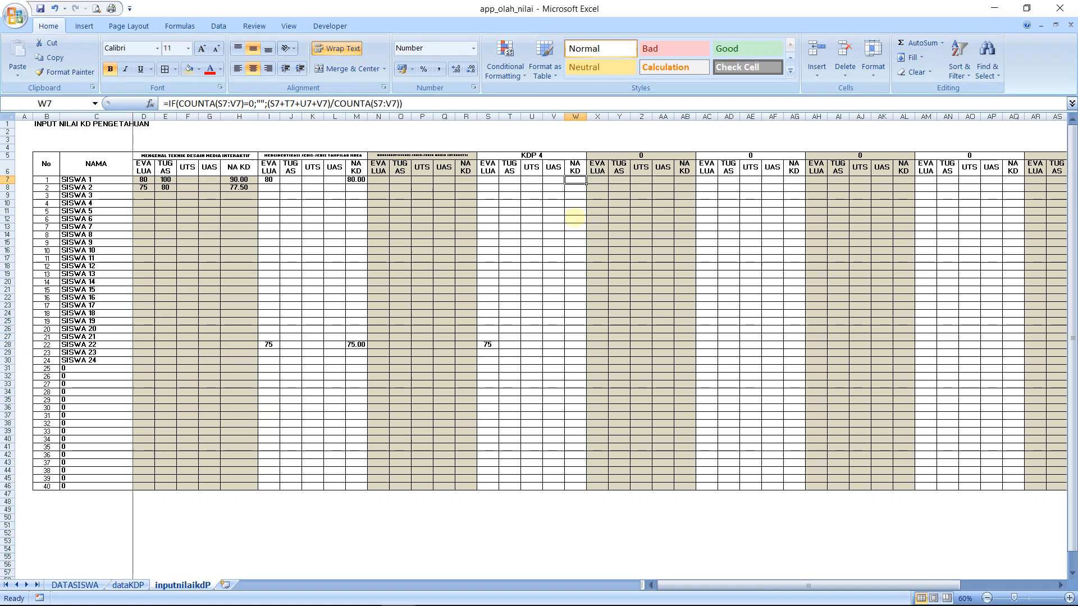
{"action": "left_click_drag", "start_coordinate": [586, 183], "coordinate": [595, 494]}
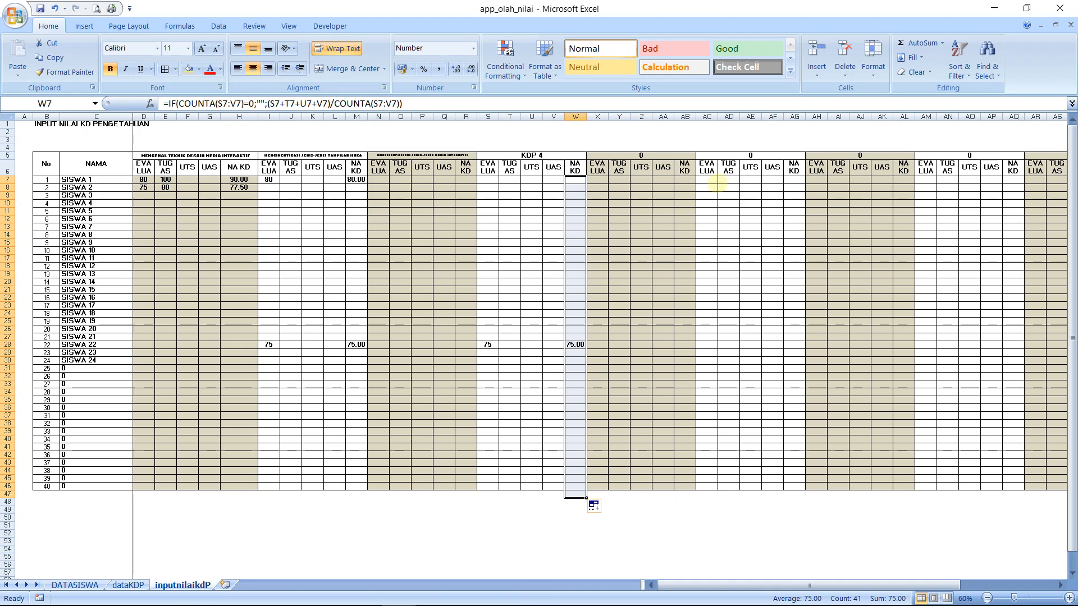
Enter a sample EVALUA score of 75 in AC23 for SISWA 17 in the sixth competency group
{"action": "left_click", "coordinate": [716, 305]}
{"action": "type", "text": "75"}
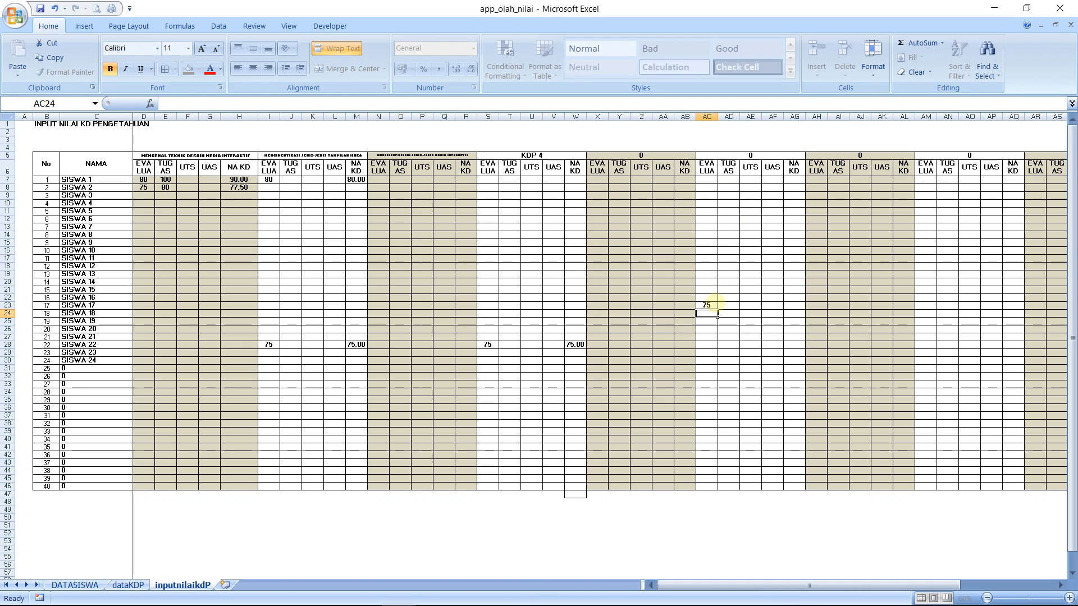
Fill the sixth competency group's NA KD formula from AG7 down its column to row 46
{"action": "key", "text": "Return"}
{"action": "left_click", "coordinate": [795, 180]}
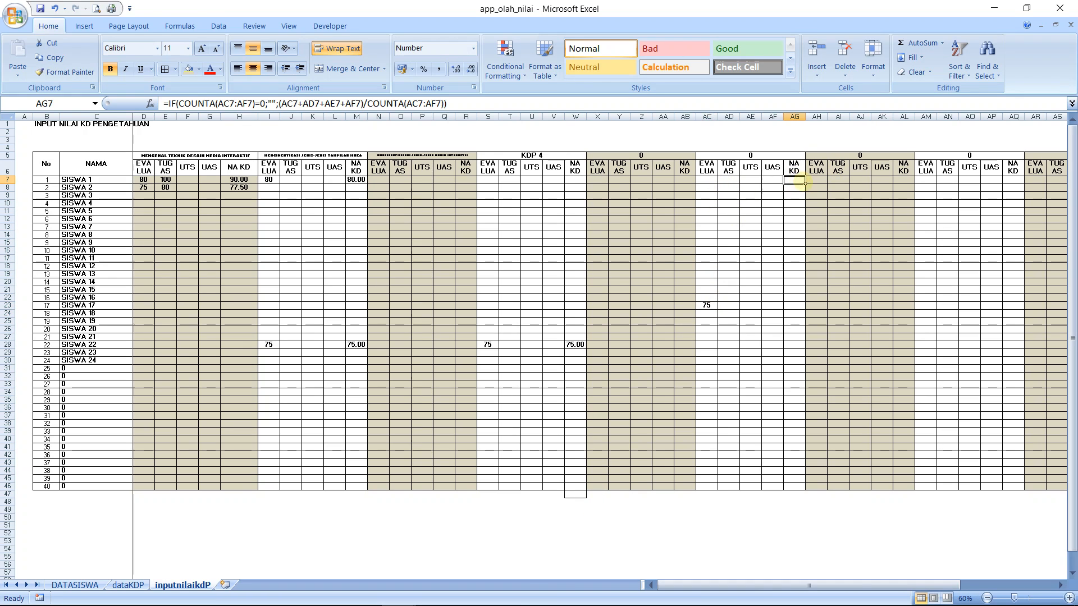
{"action": "left_click_drag", "start_coordinate": [804, 182], "coordinate": [806, 489]}
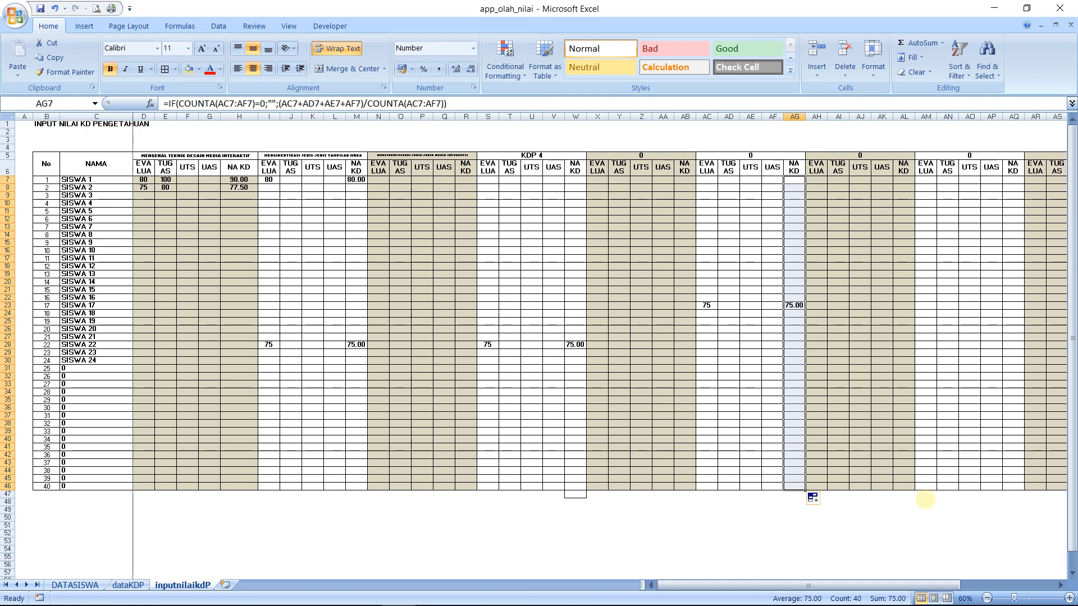
Enter a sample evaluation score of 75 in AM22 for SISWA 16 and fill that group's NA KD formula from AQ7 down to row 46
{"action": "left_click_drag", "start_coordinate": [924, 584], "coordinate": [997, 583]}
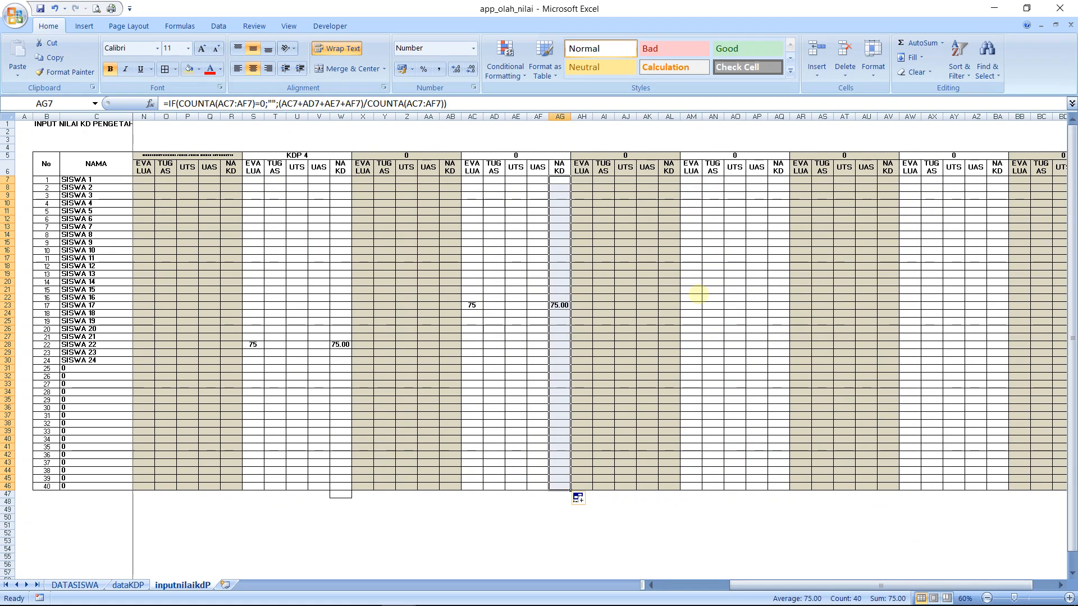
{"action": "left_click", "coordinate": [696, 296]}
{"action": "type", "text": "75"}
{"action": "key", "text": "Return"}
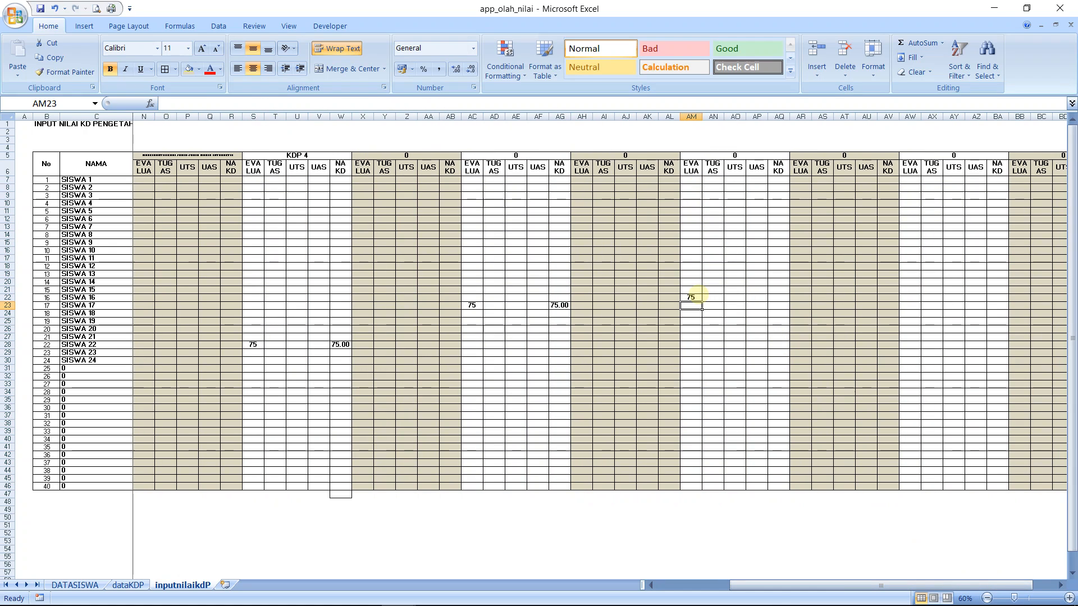
{"action": "left_click", "coordinate": [787, 181]}
{"action": "left_click_drag", "start_coordinate": [788, 182], "coordinate": [806, 489]}
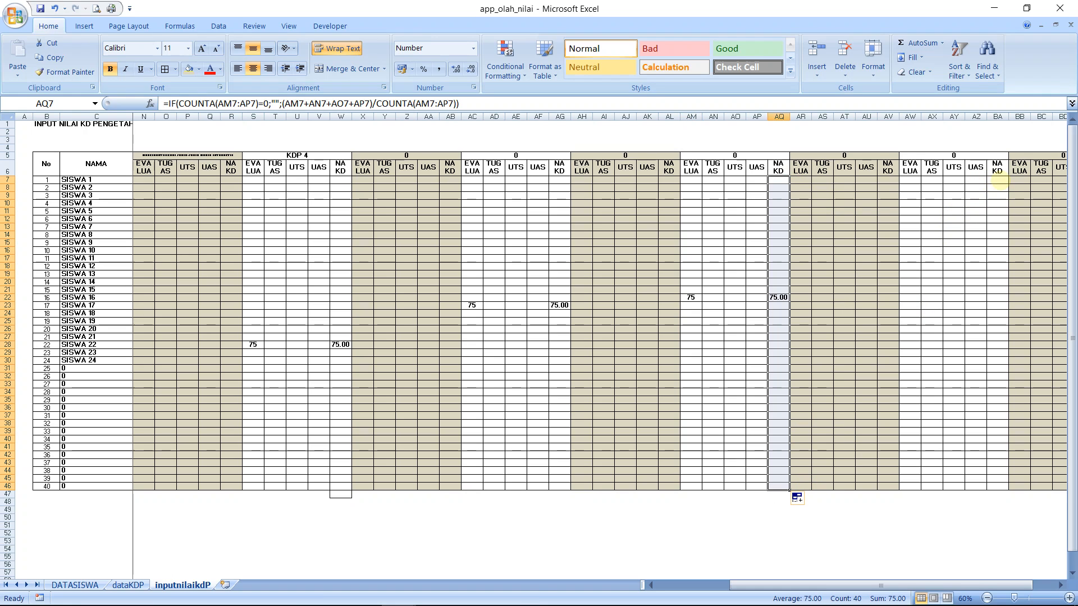
Fill the last two competency groups' NA KD formulas from BA7 and BF7 down their columns to row 46
{"action": "left_click", "coordinate": [997, 181]}
{"action": "left_click_drag", "start_coordinate": [1008, 184], "coordinate": [1004, 490]}
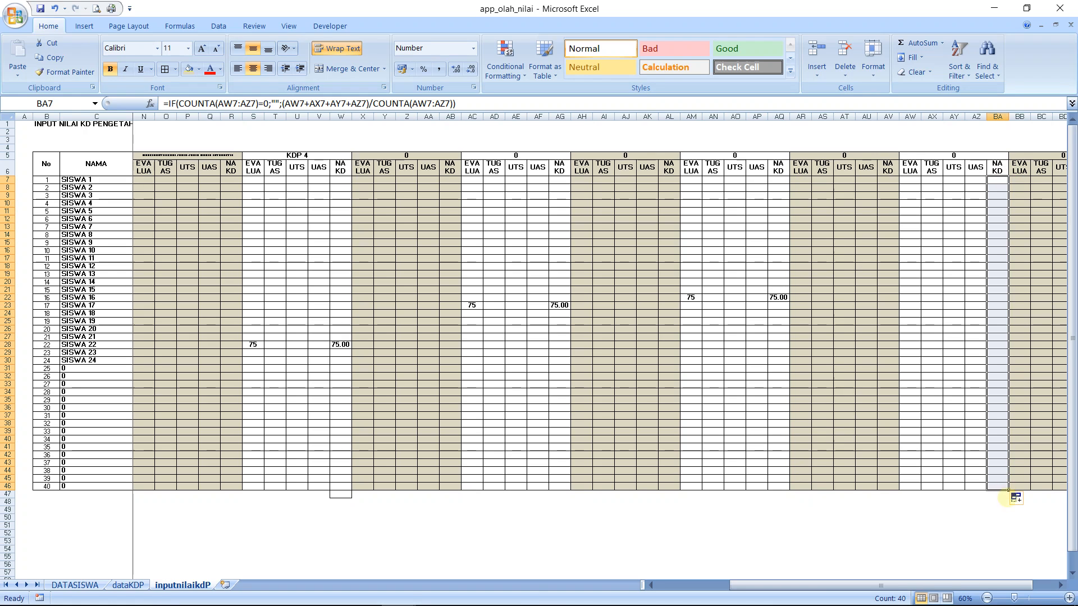
{"action": "left_click_drag", "start_coordinate": [1031, 585], "coordinate": [1053, 585]}
{"action": "left_click", "coordinate": [1047, 181]}
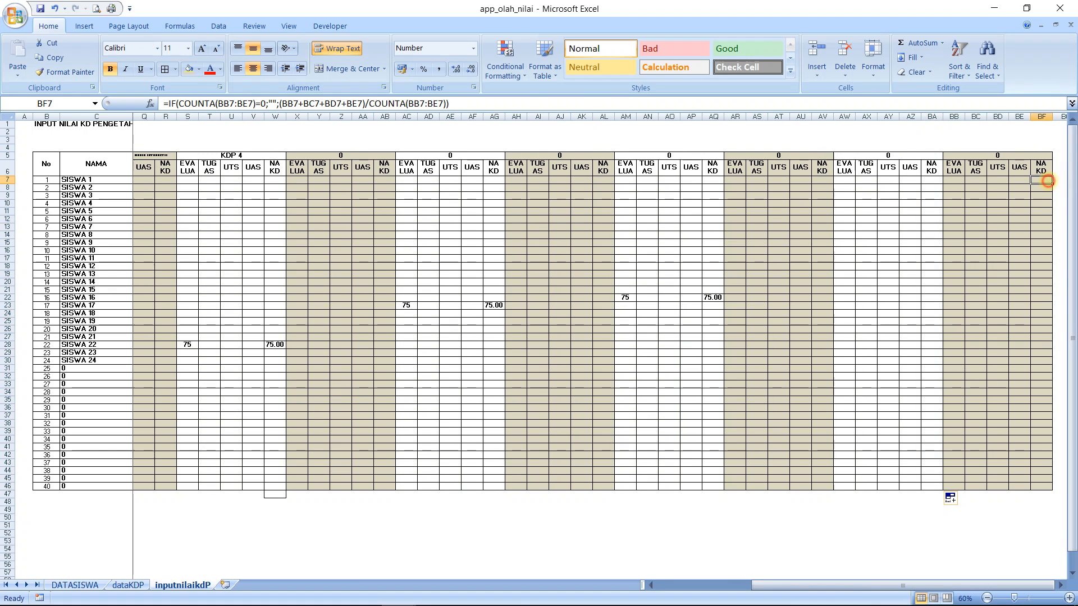
{"action": "left_click_drag", "start_coordinate": [1051, 182], "coordinate": [1047, 487]}
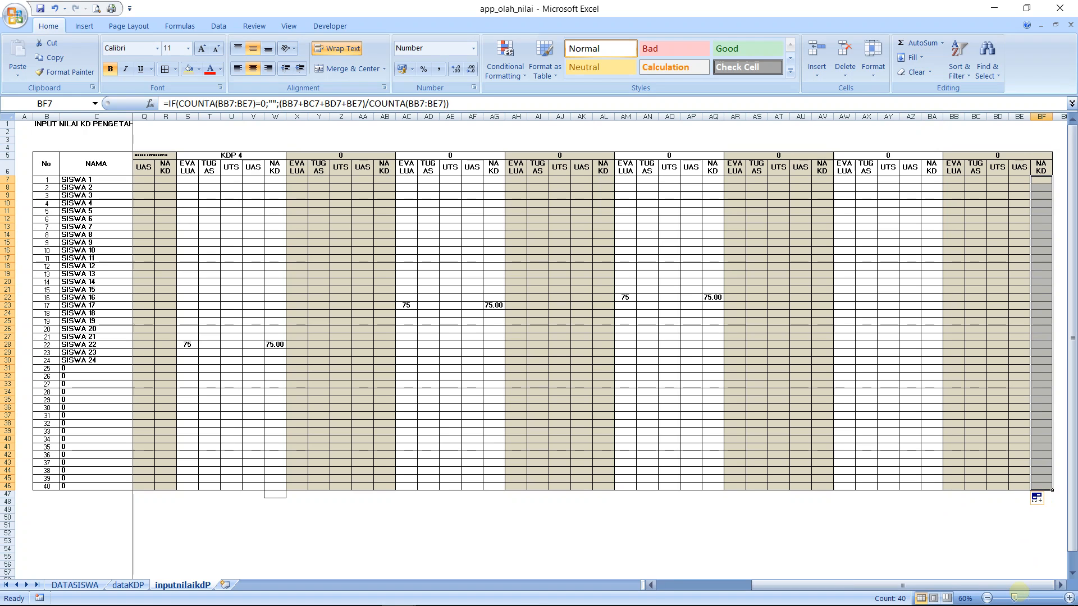
Remove all borders from cell W47 below the KDP 4 group's NA KD column
{"action": "left_click_drag", "start_coordinate": [1018, 586], "coordinate": [797, 599]}
{"action": "left_click", "coordinate": [576, 494]}
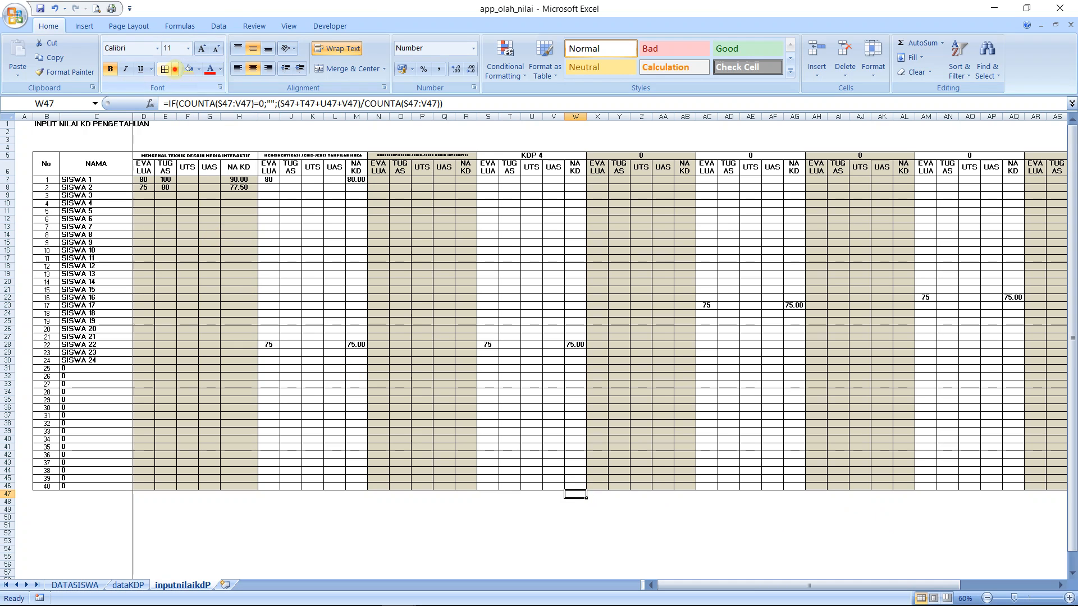
{"action": "left_click", "coordinate": [175, 69]}
{"action": "left_click", "coordinate": [182, 163]}
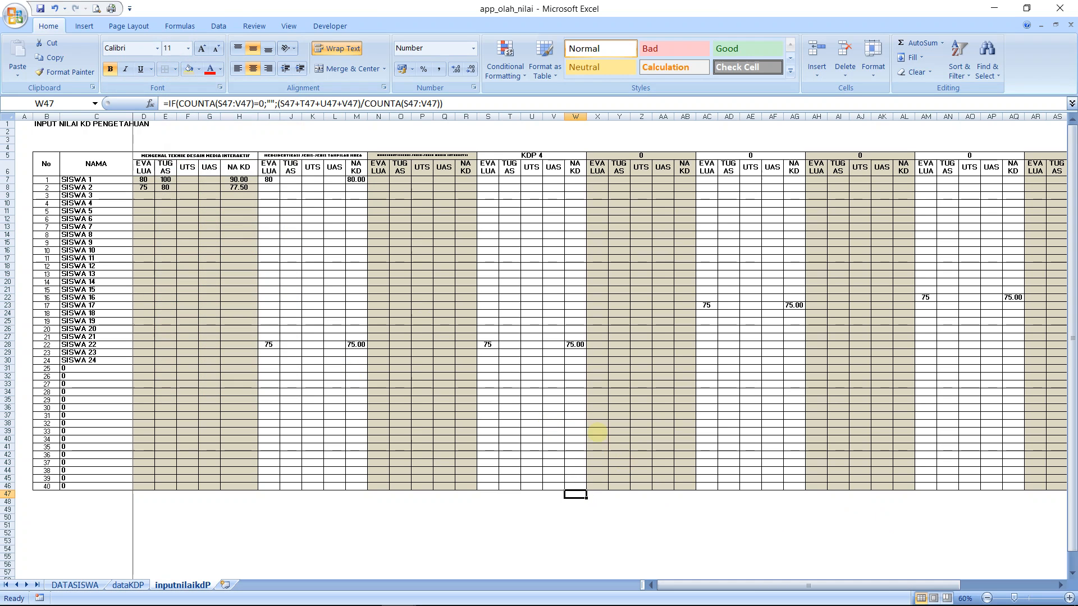
Apply all borders to cell W46, the last table row of the KDP 4 group's NA KD column
{"action": "left_click", "coordinate": [583, 461]}
{"action": "key", "text": "Down"}
{"action": "key", "text": "Down"}
{"action": "key", "text": "Down"}
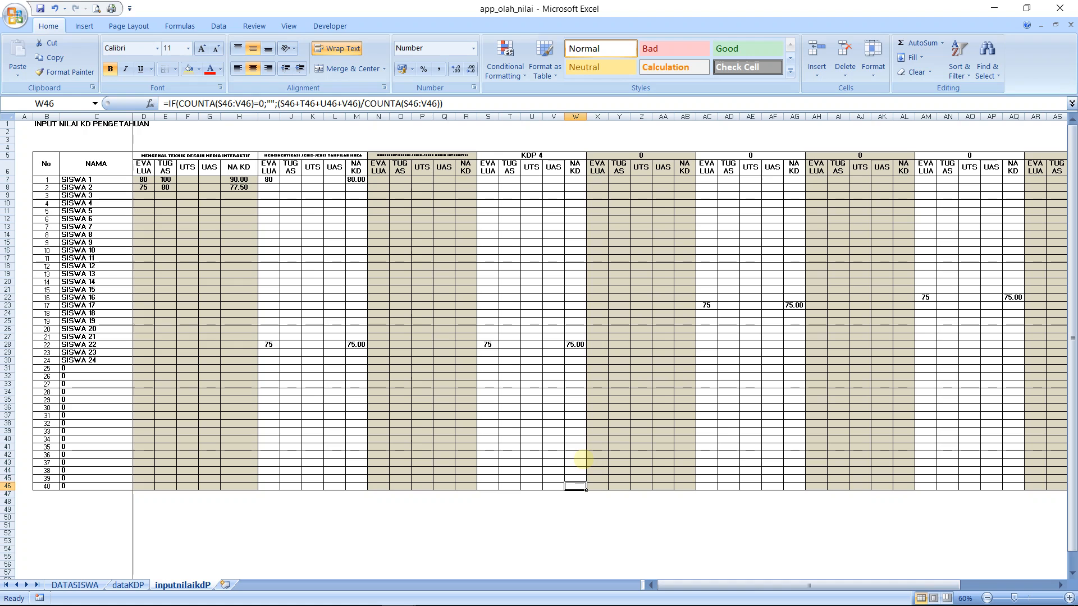
{"action": "left_click", "coordinate": [175, 69]}
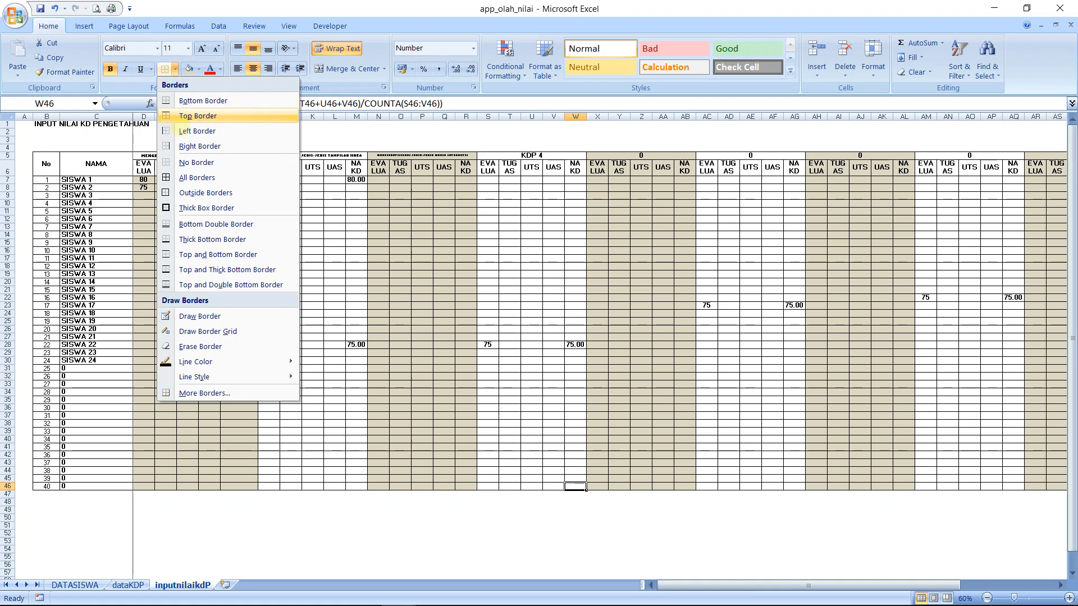
{"action": "left_click", "coordinate": [186, 177]}
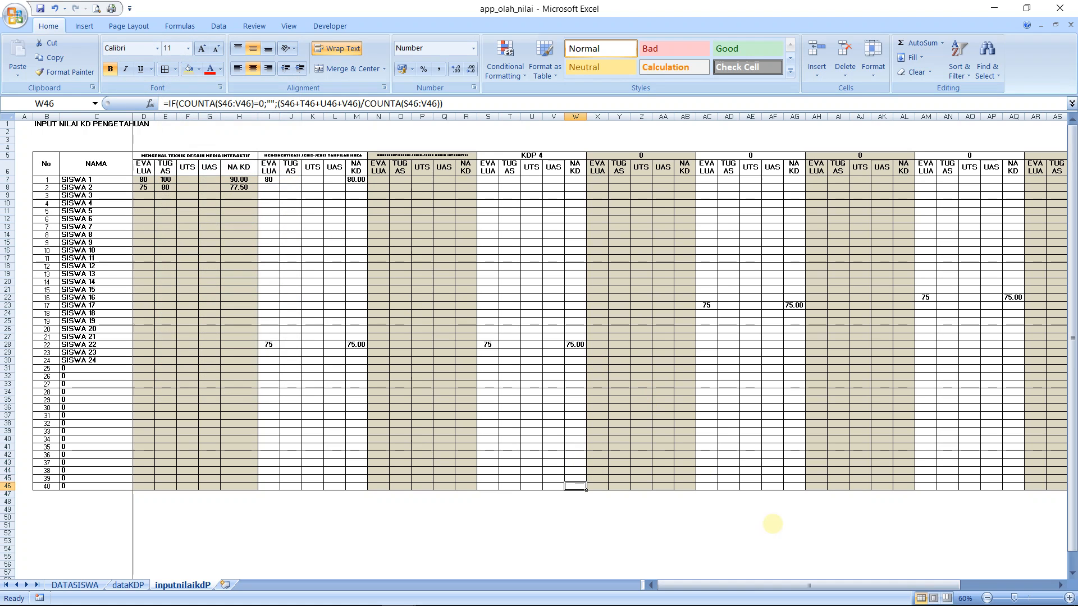
Enter a sample TUGAS score of 100 in J7 for SISWA 1 in the second competency group
{"action": "left_click_drag", "start_coordinate": [783, 584], "coordinate": [591, 581]}
{"action": "left_click", "coordinate": [1069, 598]}
{"action": "left_click", "coordinate": [1070, 598]}
{"action": "left_click", "coordinate": [1069, 598]}
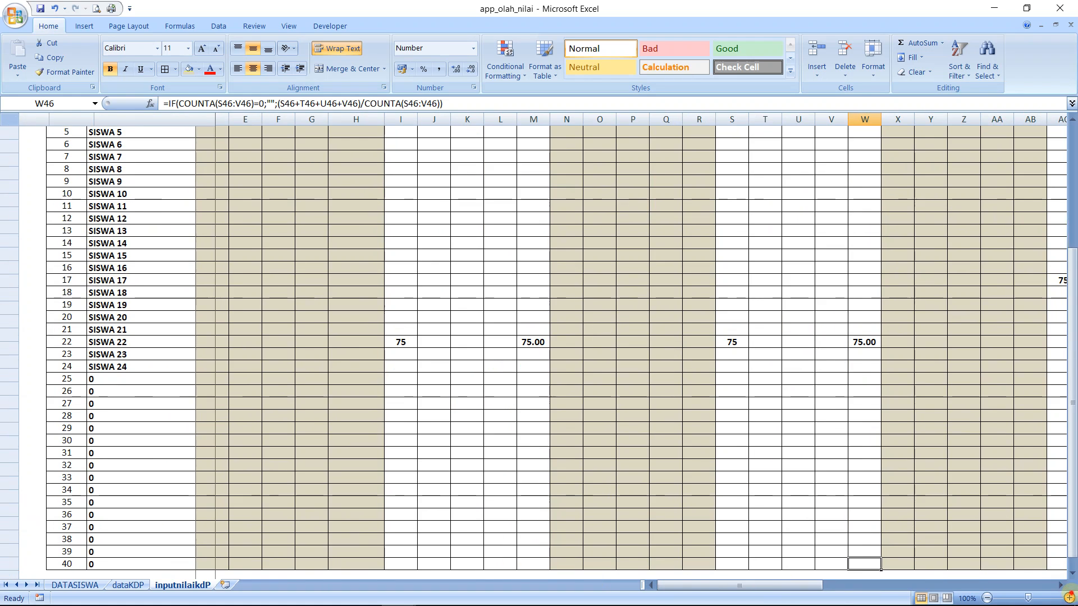
{"action": "left_click", "coordinate": [1069, 598]}
{"action": "left_click_drag", "start_coordinate": [1069, 348], "coordinate": [1066, 213]}
{"action": "left_click", "coordinate": [476, 225]}
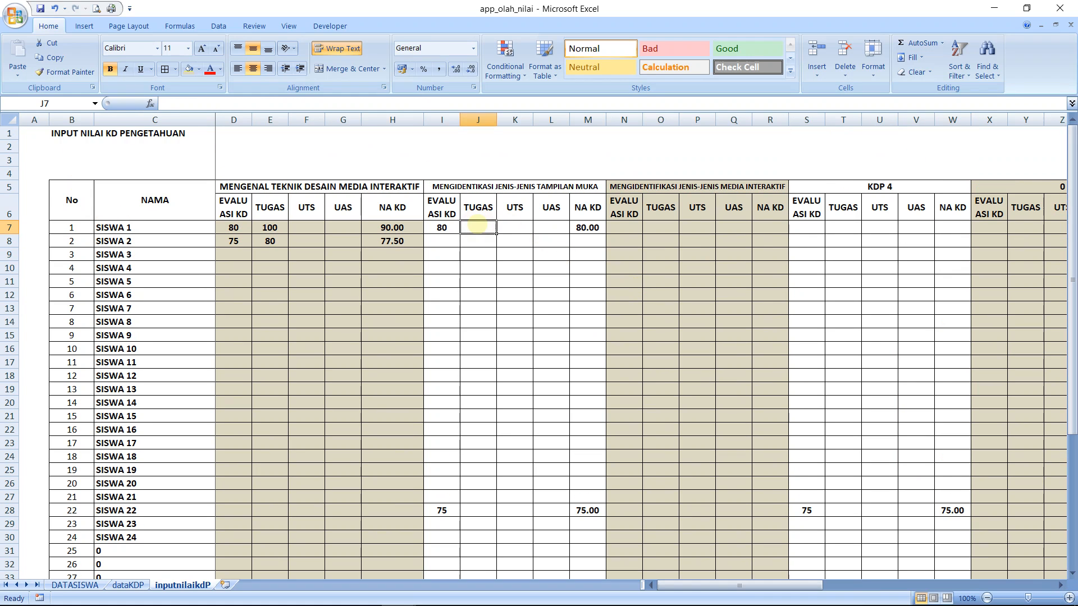
{"action": "type", "text": "100"}
{"action": "key", "text": "Return"}
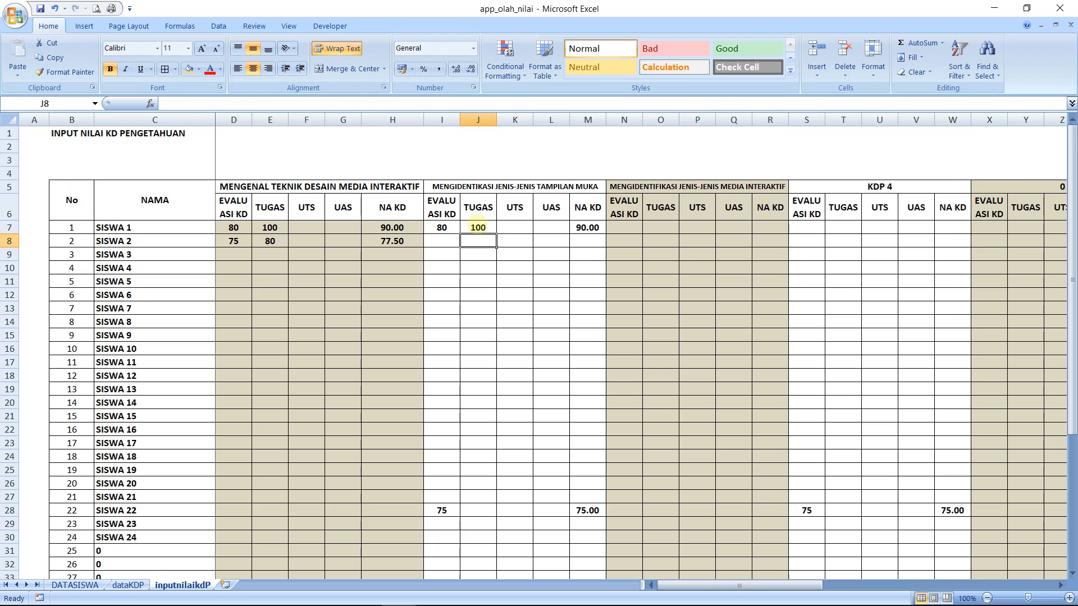
Enter sample scores for SISWA 13 in the second competency group: TUGAS 100 in J19 and evaluation 50 in I19
{"action": "key", "text": "Down"}
{"action": "key", "text": "Down"}
{"action": "key", "text": "Down"}
{"action": "key", "text": "Down"}
{"action": "key", "text": "Down"}
{"action": "key", "text": "Down"}
{"action": "key", "text": "Down"}
{"action": "key", "text": "Down"}
{"action": "key", "text": "Down"}
{"action": "key", "text": "Down"}
{"action": "key", "text": "Down"}
{"action": "type", "text": "10"}
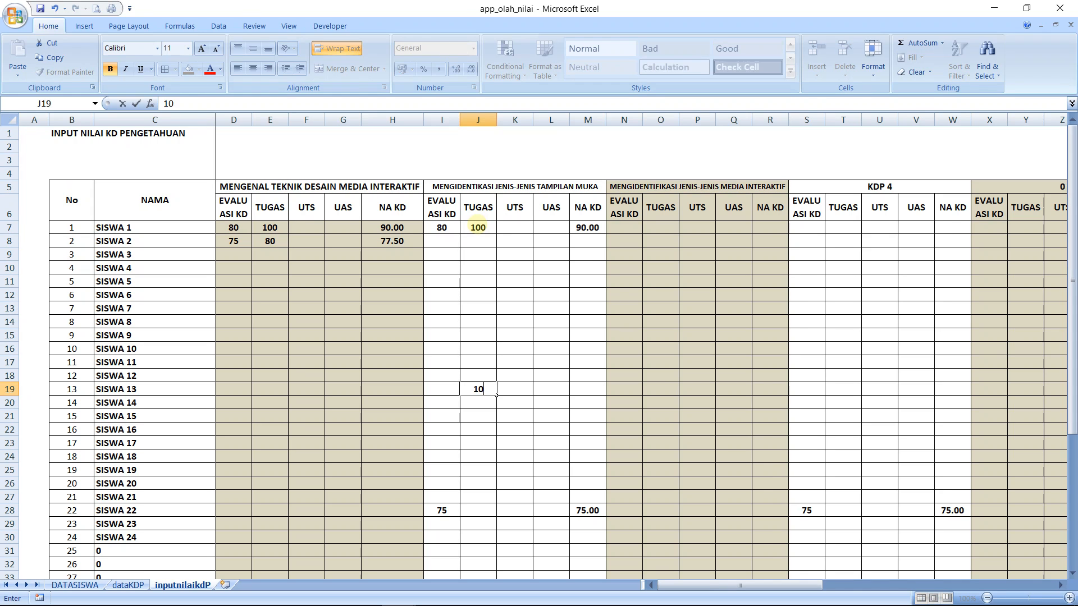
{"action": "type", "text": "0"}
{"action": "key", "text": "Return"}
{"action": "key", "text": "Up"}
{"action": "key", "text": "Left"}
{"action": "type", "text": "50"}
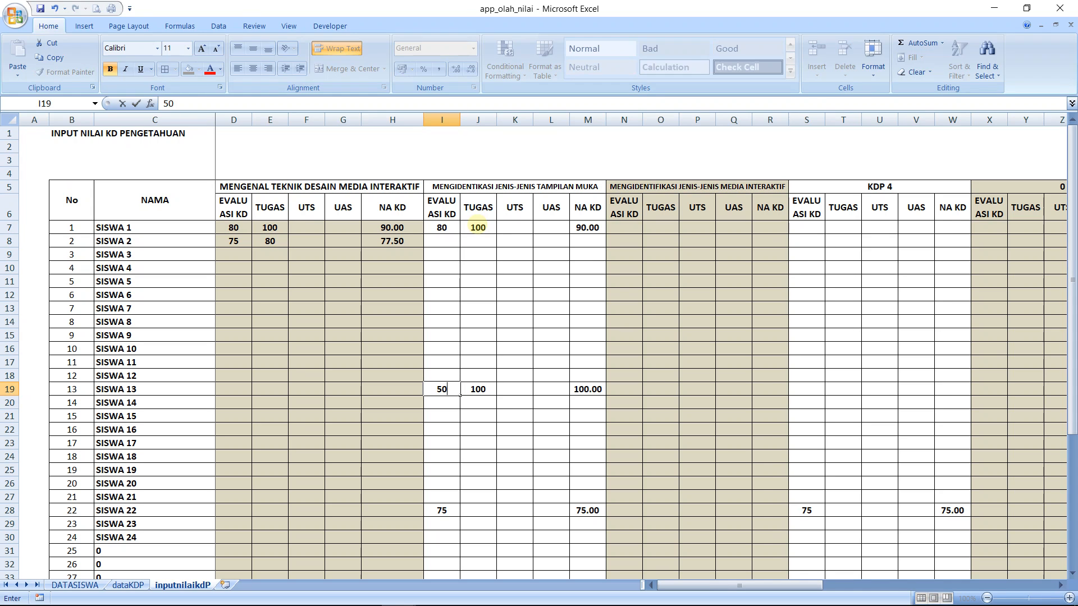
{"action": "key", "text": "Return"}
Enter sample scores for SISWA 13 in the second competency group: UAS 75 in L19 and UTS 80 in K19
{"action": "key", "text": "Right"}
{"action": "key", "text": "Right"}
{"action": "key", "text": "Up"}
{"action": "key", "text": "Right"}
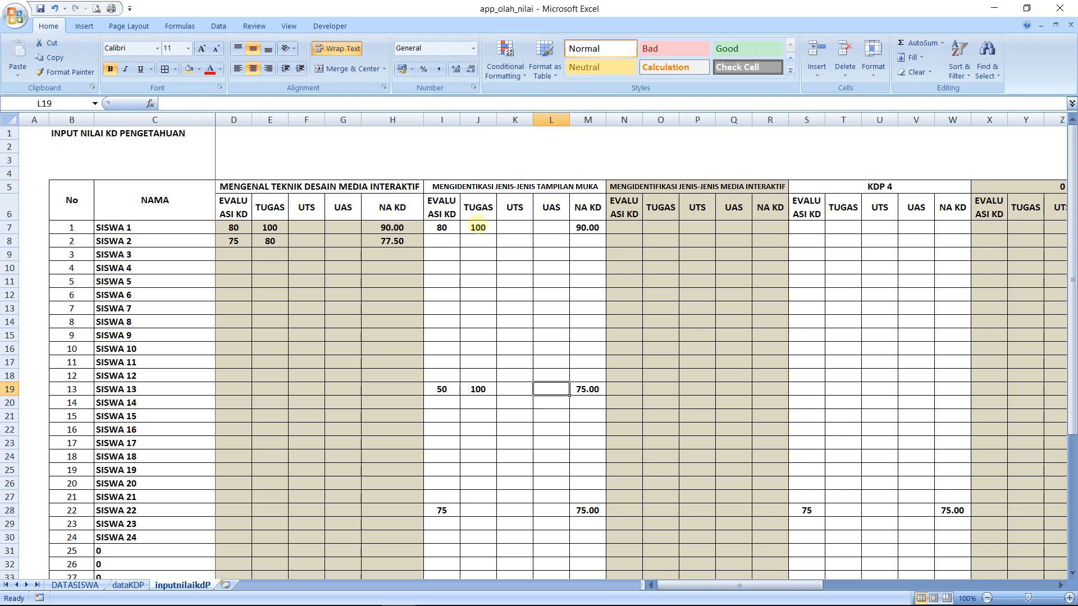
{"action": "type", "text": "75"}
{"action": "key", "text": "Return"}
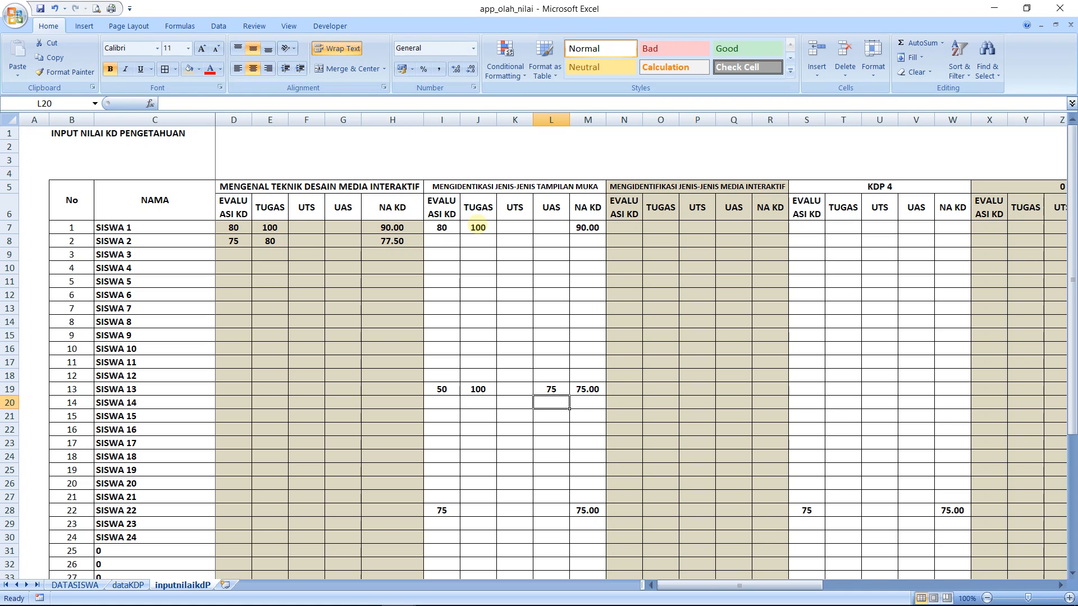
{"action": "key", "text": "Up"}
{"action": "key", "text": "Left"}
{"action": "type", "text": "80"}
{"action": "key", "text": "Return"}
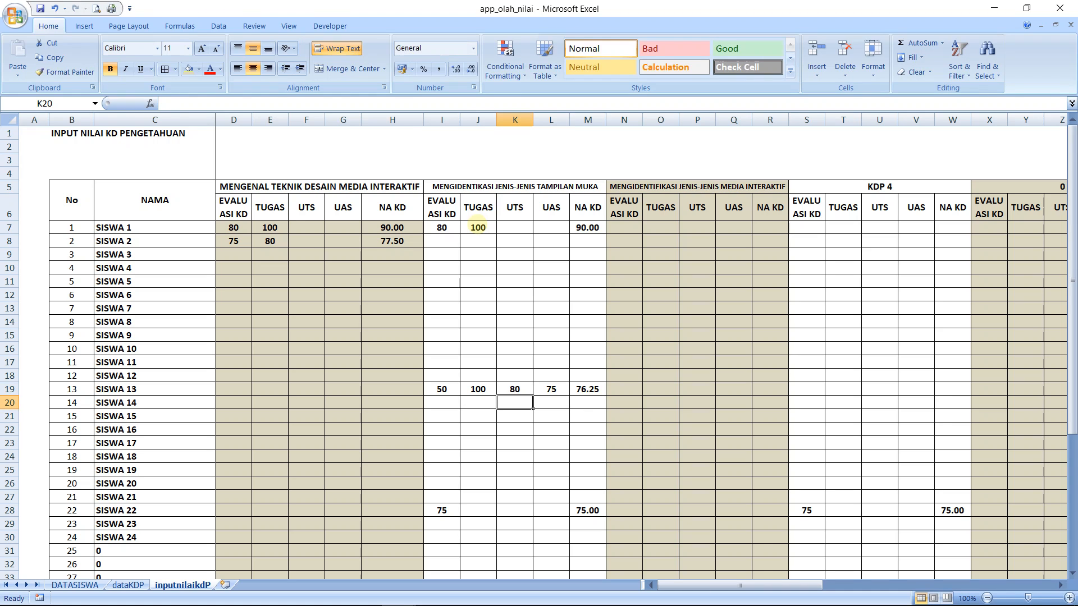
Clear SISWA 13's UTS and UAS scores in K19:L19
{"action": "key", "text": "Up"}
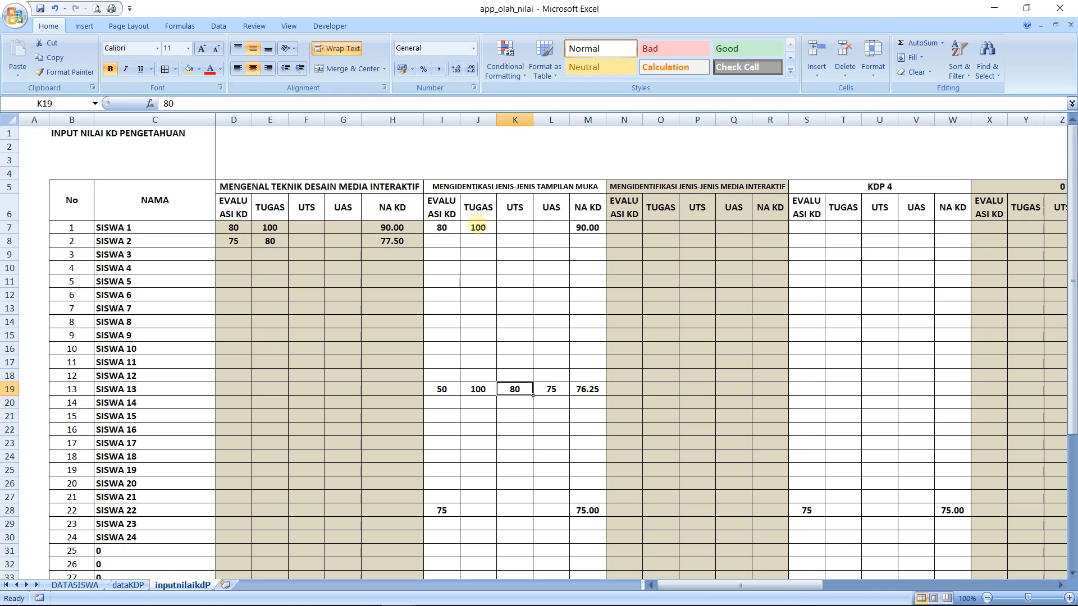
{"action": "key", "text": "shift+Right"}
{"action": "key", "text": "Delete"}
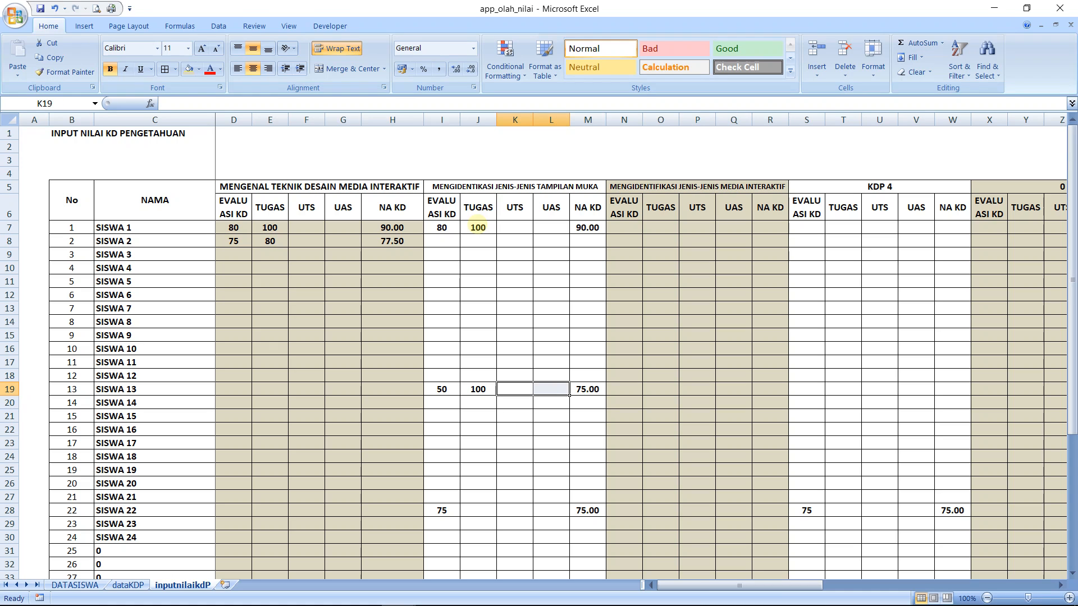
Examine the competency groups along row 19 through column BF and the NA KD formula in H7
{"action": "key", "text": "Right"}
{"action": "key", "text": "Left"}
{"action": "key", "text": "Right"}
{"action": "key", "text": "Right"}
{"action": "key", "text": "Right"}
{"action": "key", "text": "Right"}
{"action": "key", "text": "Right"}
{"action": "key", "text": "Right"}
{"action": "key", "text": "Right"}
{"action": "key", "text": "Right"}
{"action": "key", "text": "Right"}
{"action": "key", "text": "Right"}
{"action": "key", "text": "Right"}
{"action": "key", "text": "Right"}
{"action": "key", "text": "Right"}
{"action": "key", "text": "Right"}
{"action": "key", "text": "Right"}
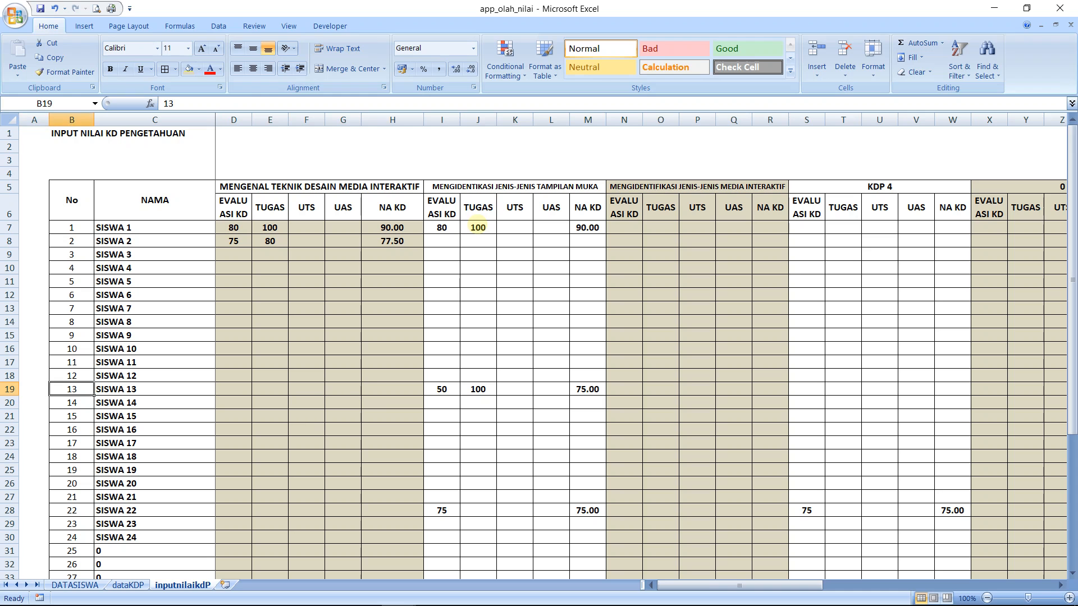
{"action": "key", "text": "Right"}
{"action": "key", "text": "Right"}
{"action": "key", "text": "Right"}
{"action": "key", "text": "Right"}
{"action": "key", "text": "Right"}
{"action": "key", "text": "Right"}
{"action": "key", "text": "Right"}
{"action": "key", "text": "Right"}
{"action": "key", "text": "Right"}
{"action": "key", "text": "Right"}
{"action": "key", "text": "Right"}
{"action": "key", "text": "Right"}
{"action": "key", "text": "Right"}
{"action": "key", "text": "Right"}
{"action": "key", "text": "Right"}
{"action": "key", "text": "Right"}
{"action": "key", "text": "Right"}
{"action": "key", "text": "Right"}
{"action": "key", "text": "Right"}
{"action": "key", "text": "Right"}
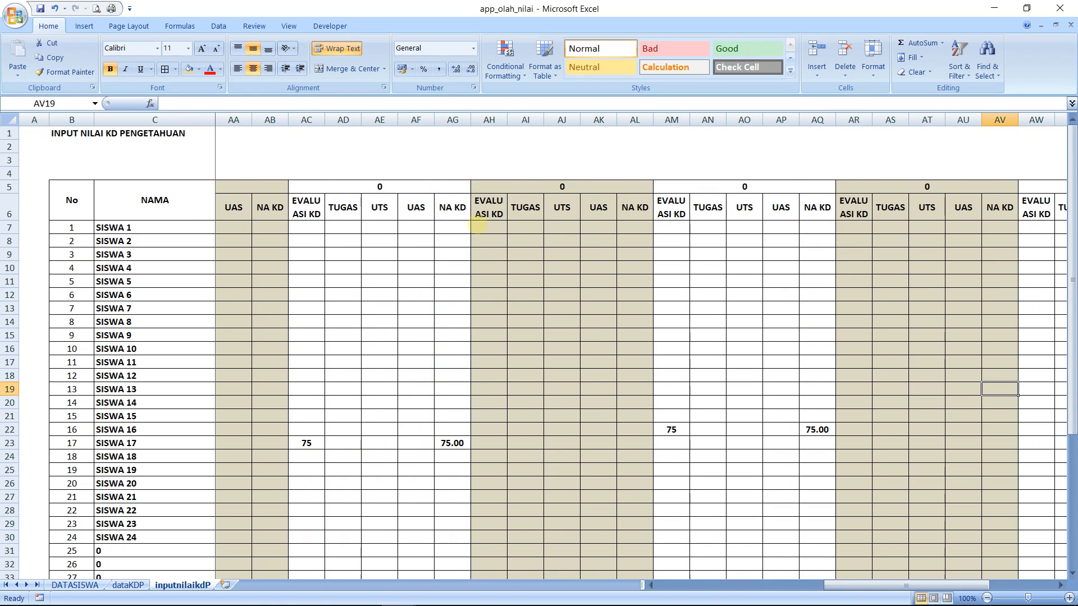
{"action": "key", "text": "Left"}
{"action": "key", "text": "Left"}
{"action": "key", "text": "Left"}
{"action": "key", "text": "Left"}
{"action": "key", "text": "Left"}
{"action": "key", "text": "Left"}
{"action": "key", "text": "Left"}
{"action": "key", "text": "Left"}
{"action": "key", "text": "Left"}
{"action": "key", "text": "Left"}
{"action": "key", "text": "Left"}
{"action": "key", "text": "Left"}
{"action": "key", "text": "Left"}
{"action": "key", "text": "Left"}
{"action": "key", "text": "Left"}
{"action": "key", "text": "Left"}
{"action": "key", "text": "Left"}
{"action": "key", "text": "Left"}
{"action": "key", "text": "Left"}
{"action": "key", "text": "Left"}
{"action": "key", "text": "Left"}
{"action": "key", "text": "Left"}
{"action": "key", "text": "Left"}
{"action": "key", "text": "Left"}
{"action": "key", "text": "Left"}
{"action": "key", "text": "Left"}
{"action": "key", "text": "Left"}
{"action": "key", "text": "Left"}
{"action": "key", "text": "Left"}
{"action": "key", "text": "Left"}
{"action": "key", "text": "Left"}
{"action": "key", "text": "Left"}
{"action": "key", "text": "Left"}
{"action": "key", "text": "Left"}
{"action": "key", "text": "Left"}
{"action": "key", "text": "Left"}
{"action": "key", "text": "Left"}
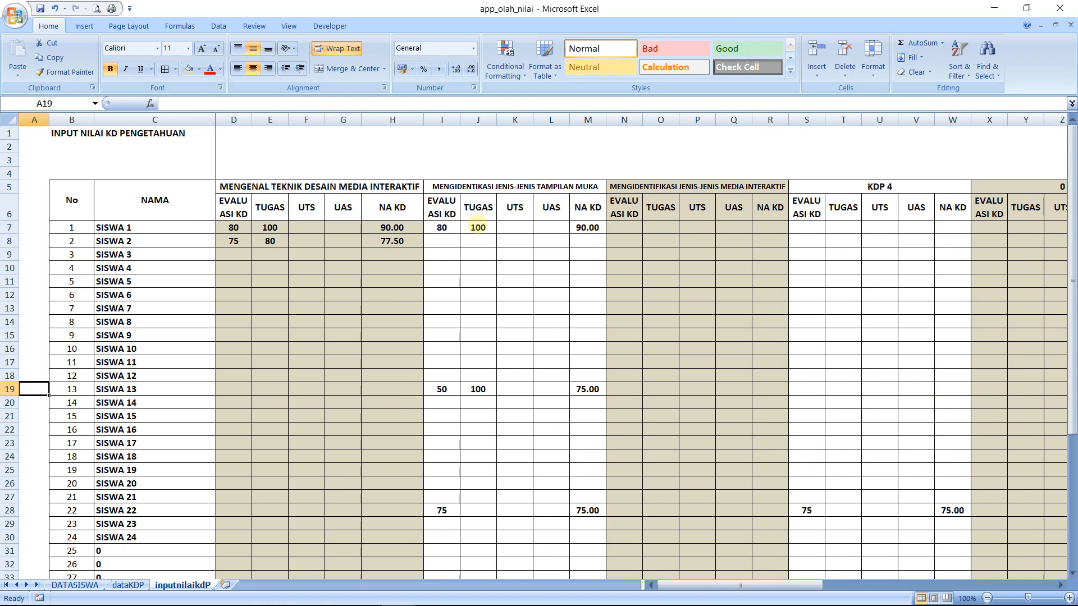
{"action": "key", "text": "Right"}
{"action": "key", "text": "Right"}
{"action": "key", "text": "Right"}
{"action": "key", "text": "Right"}
{"action": "key", "text": "Right"}
{"action": "key", "text": "Right"}
{"action": "key", "text": "Right"}
{"action": "key", "text": "Right"}
{"action": "key", "text": "Right"}
{"action": "key", "text": "Right"}
{"action": "key", "text": "Right"}
{"action": "key", "text": "Right"}
{"action": "key", "text": "Right"}
{"action": "key", "text": "Right"}
{"action": "key", "text": "Right"}
{"action": "key", "text": "Right"}
{"action": "key", "text": "Right"}
{"action": "key", "text": "Right"}
{"action": "key", "text": "Right"}
{"action": "key", "text": "Right"}
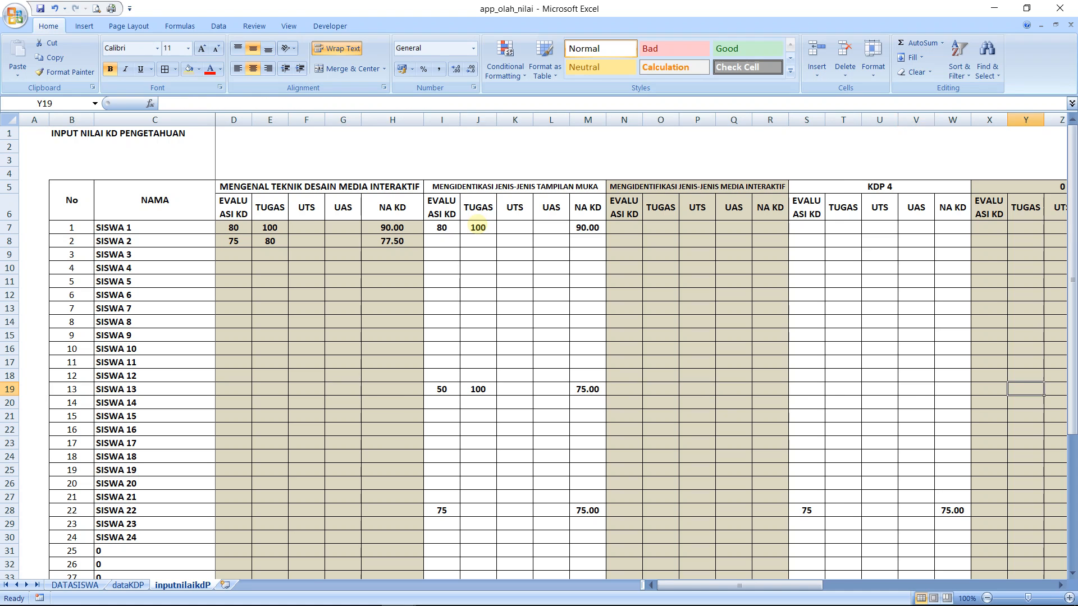
{"action": "key", "text": "Right"}
{"action": "key", "text": "Right"}
{"action": "key", "text": "Right"}
{"action": "key", "text": "Right"}
{"action": "key", "text": "Right"}
{"action": "key", "text": "Right"}
{"action": "key", "text": "Right"}
{"action": "key", "text": "Right"}
{"action": "key", "text": "Right"}
{"action": "key", "text": "Right"}
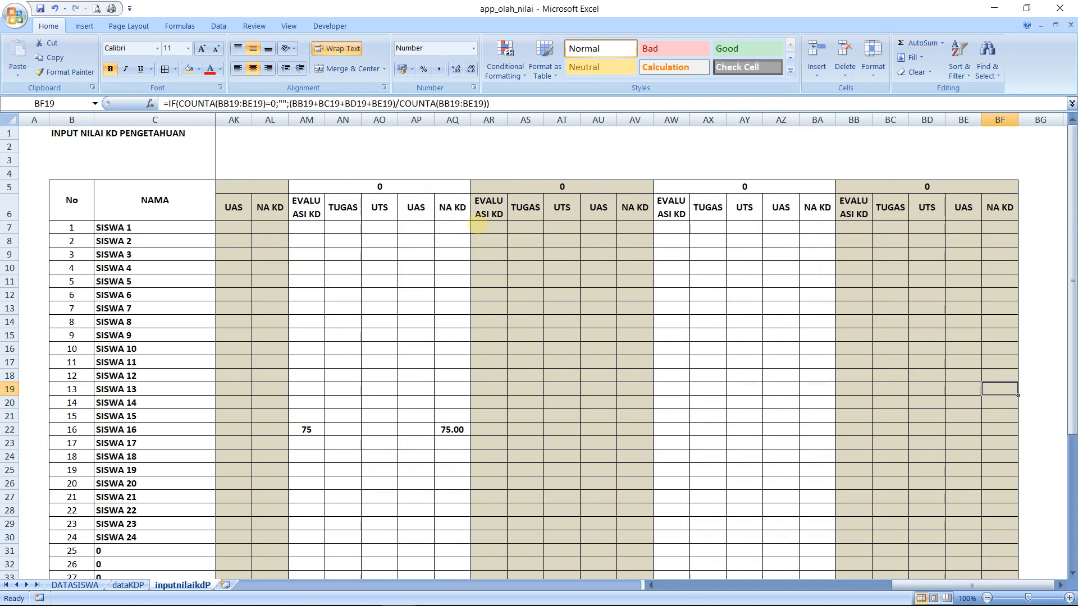
{"action": "key", "text": "Left"}
{"action": "key", "text": "Left"}
{"action": "key", "text": "Left"}
{"action": "key", "text": "Left"}
{"action": "key", "text": "Left"}
{"action": "key", "text": "Left"}
{"action": "key", "text": "Left"}
{"action": "key", "text": "Left"}
{"action": "key", "text": "Left"}
{"action": "key", "text": "Left"}
{"action": "key", "text": "Left"}
{"action": "key", "text": "Left"}
{"action": "key", "text": "Left"}
{"action": "key", "text": "Left"}
{"action": "key", "text": "Left"}
{"action": "key", "text": "Left"}
{"action": "key", "text": "Left"}
{"action": "key", "text": "Left"}
{"action": "key", "text": "Left"}
{"action": "key", "text": "Left"}
{"action": "key", "text": "Left"}
{"action": "key", "text": "Left"}
{"action": "key", "text": "Left"}
{"action": "key", "text": "Left"}
{"action": "key", "text": "Left"}
{"action": "key", "text": "Left"}
{"action": "key", "text": "Left"}
{"action": "key", "text": "Left"}
{"action": "key", "text": "Left"}
{"action": "key", "text": "Left"}
{"action": "key", "text": "Left"}
{"action": "key", "text": "Left"}
{"action": "key", "text": "Left"}
{"action": "key", "text": "Left"}
{"action": "key", "text": "Left"}
{"action": "key", "text": "Left"}
{"action": "key", "text": "Left"}
{"action": "key", "text": "Left"}
{"action": "key", "text": "Left"}
{"action": "key", "text": "Left"}
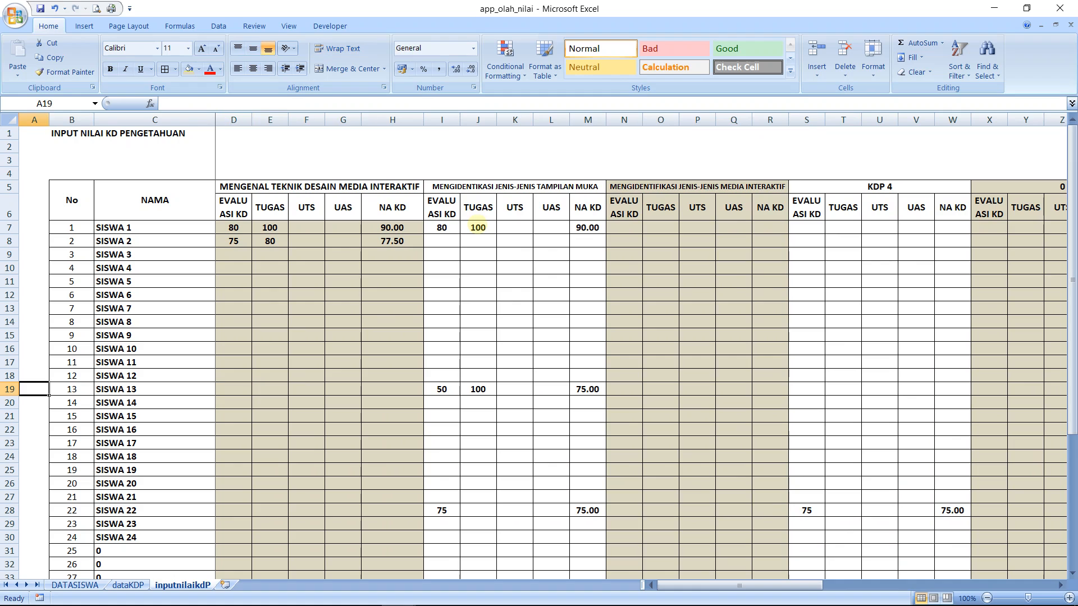
{"action": "left_click", "coordinate": [393, 228]}
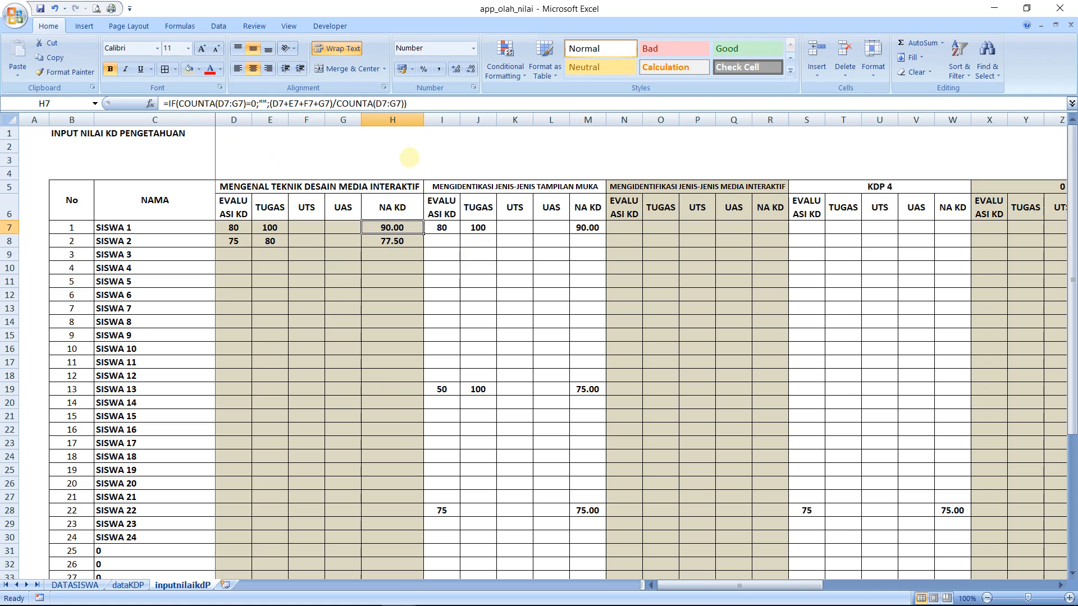
{"action": "left_click", "coordinate": [409, 158]}
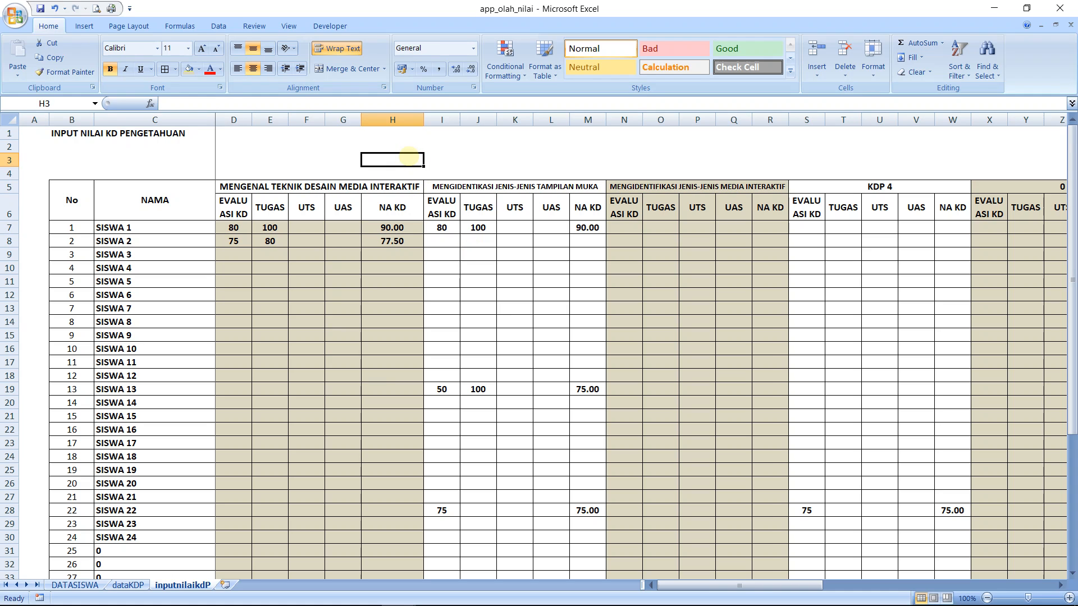
{"action": "type", "text": "JI"}
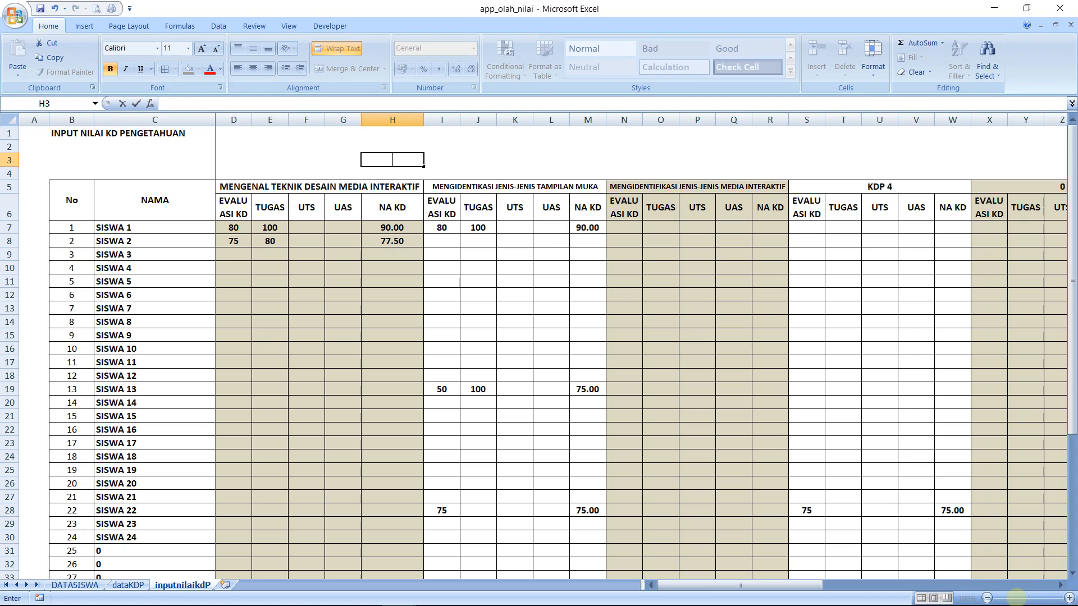
{"action": "left_click", "coordinate": [881, 303]}
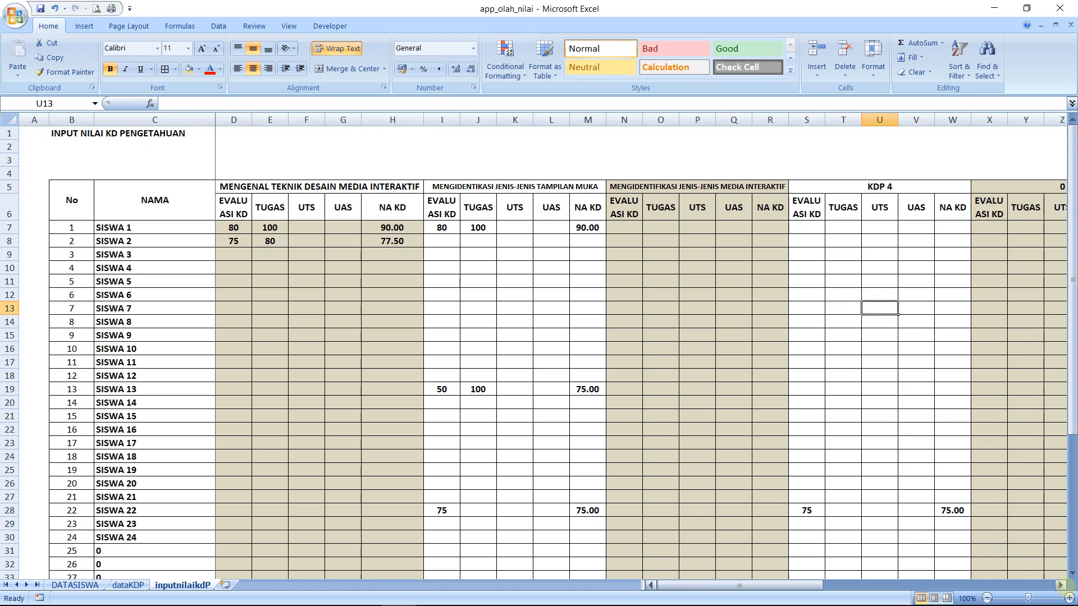
Write the IF syntax note IF(SYARAT;BENAR;SALAH) as plain text in cell H3
{"action": "left_click", "coordinate": [1069, 598]}
{"action": "left_click", "coordinate": [1069, 598]}
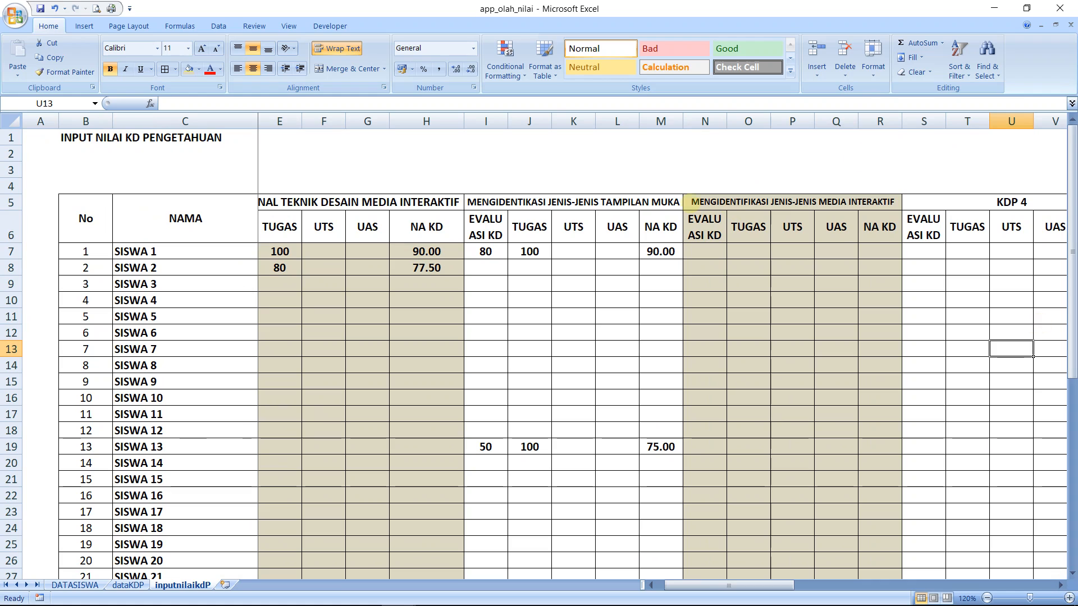
{"action": "left_click", "coordinate": [400, 167]}
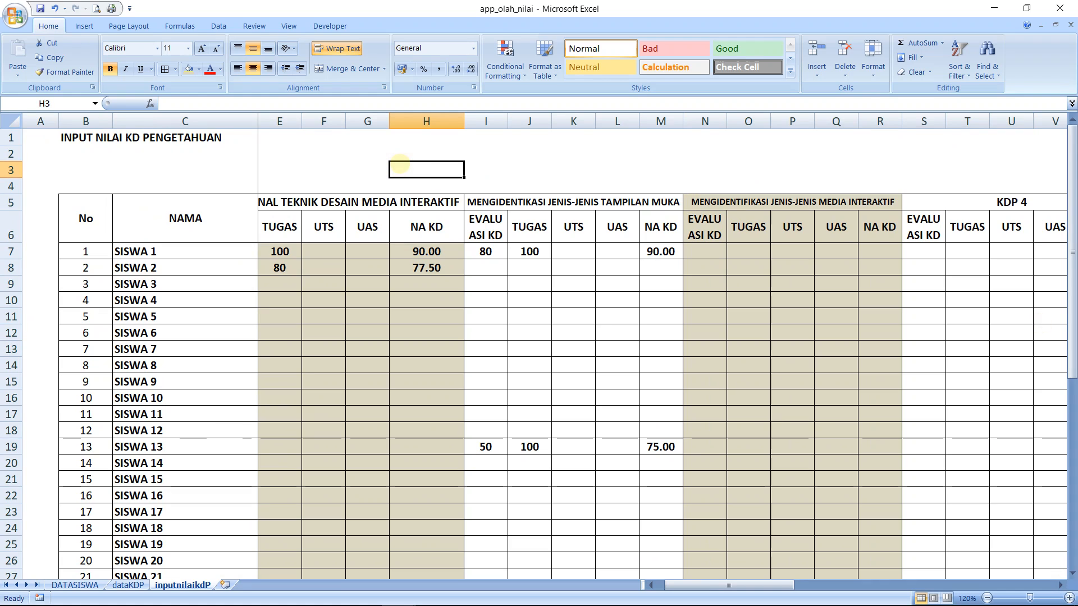
{"action": "type", "text": "IF(S"}
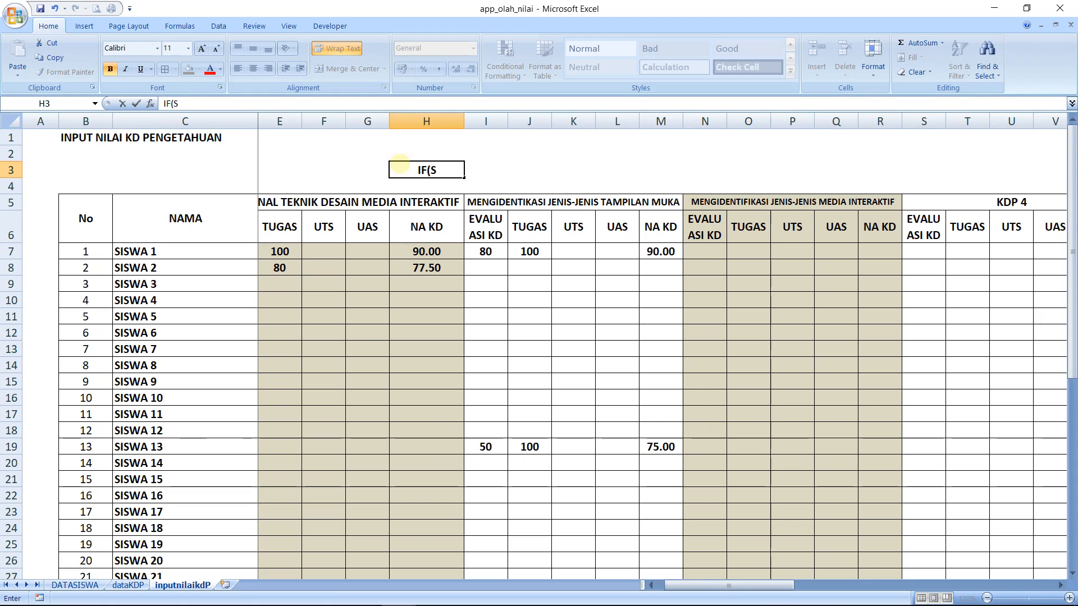
{"action": "type", "text": "YARAT"}
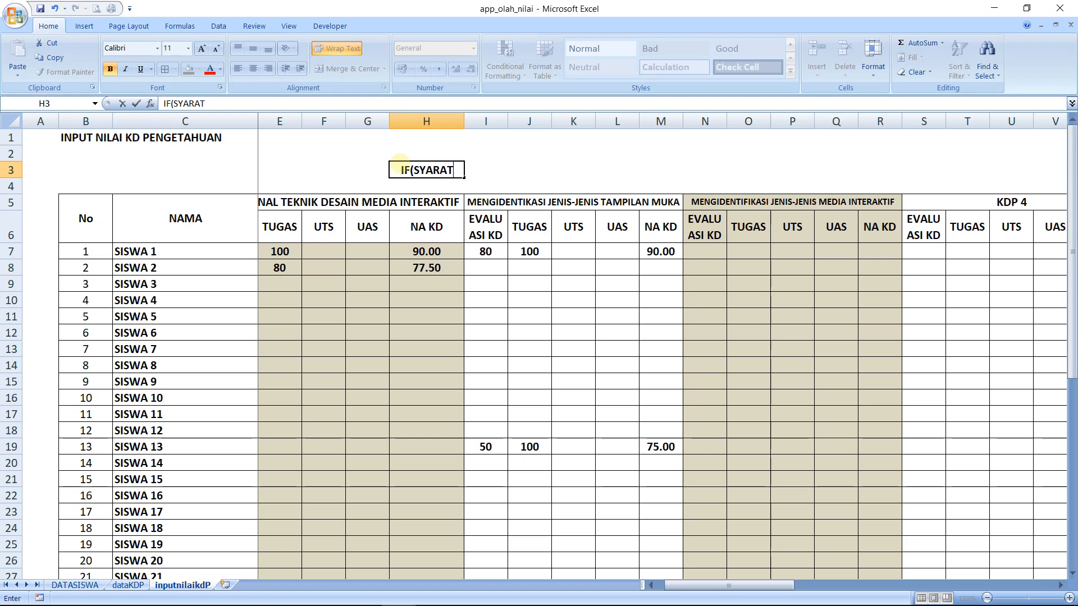
{"action": "type", "text": ","}
{"action": "key", "text": "BackSpace"}
{"action": "type", "text": ";BENAR"}
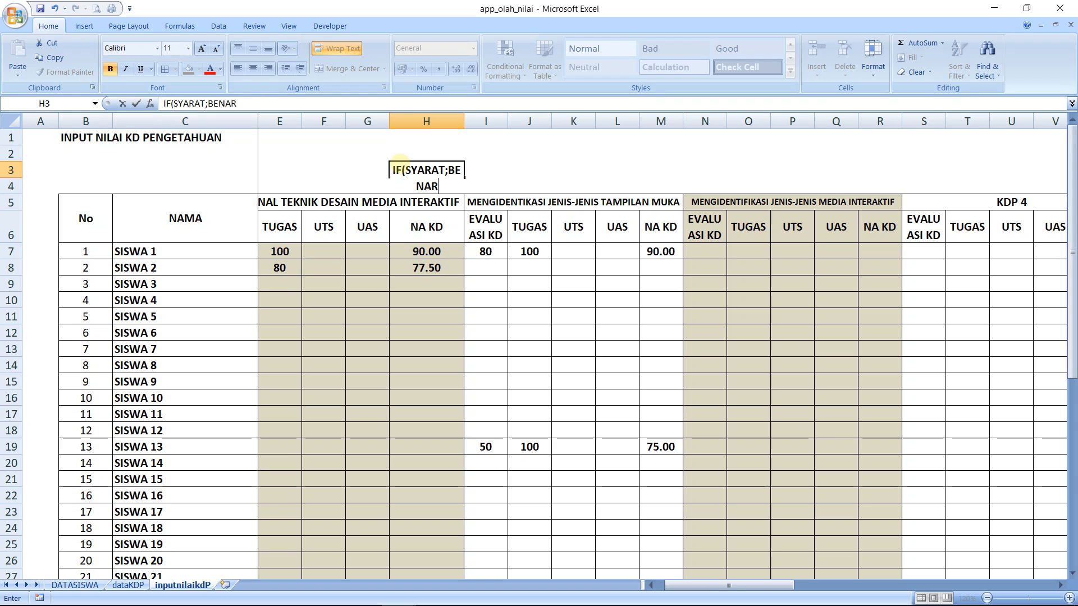
{"action": "type", "text": ";SALAH)"}
{"action": "key", "text": "Return"}
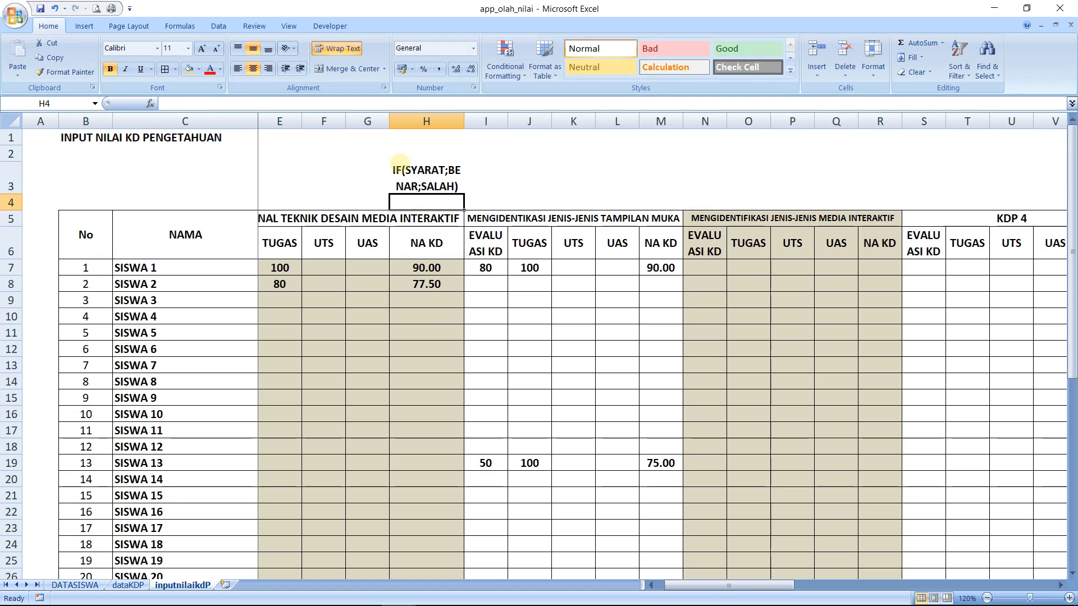
Clear the syntax note from H3 and save the workbook
{"action": "key", "text": "Up"}
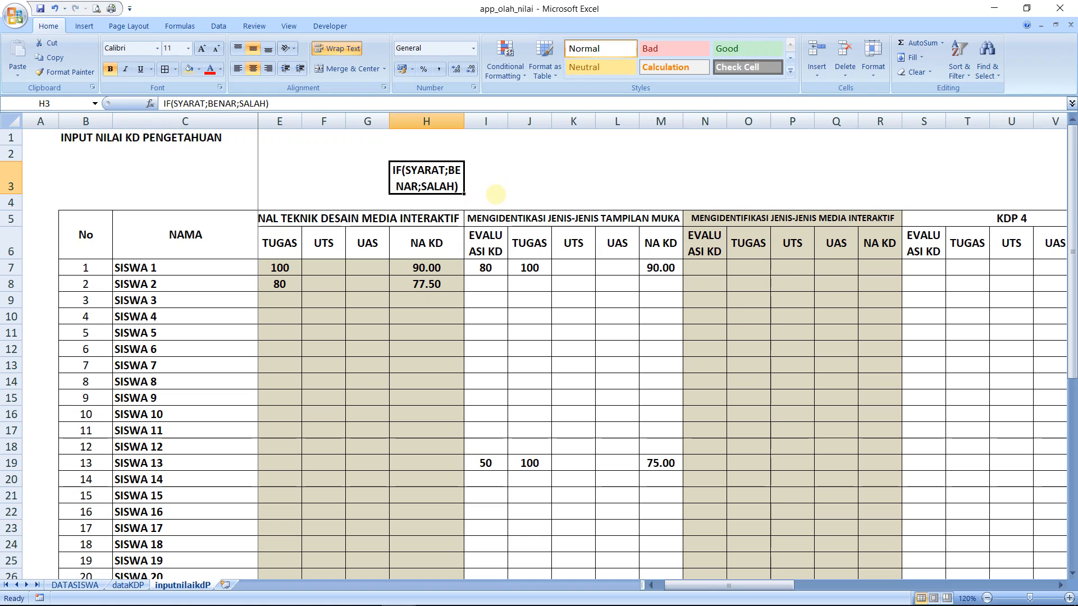
{"action": "key", "text": "Delete"}
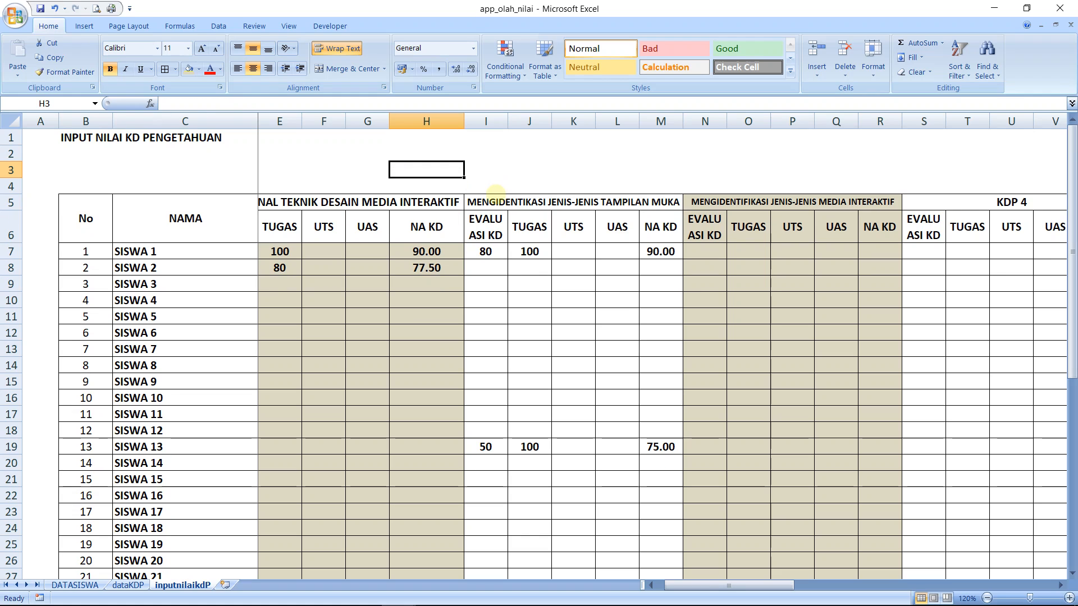
{"action": "left_click", "coordinate": [40, 8]}
Review the NA KD formulas of the first competency group in H7 and H12
{"action": "left_click", "coordinate": [391, 247]}
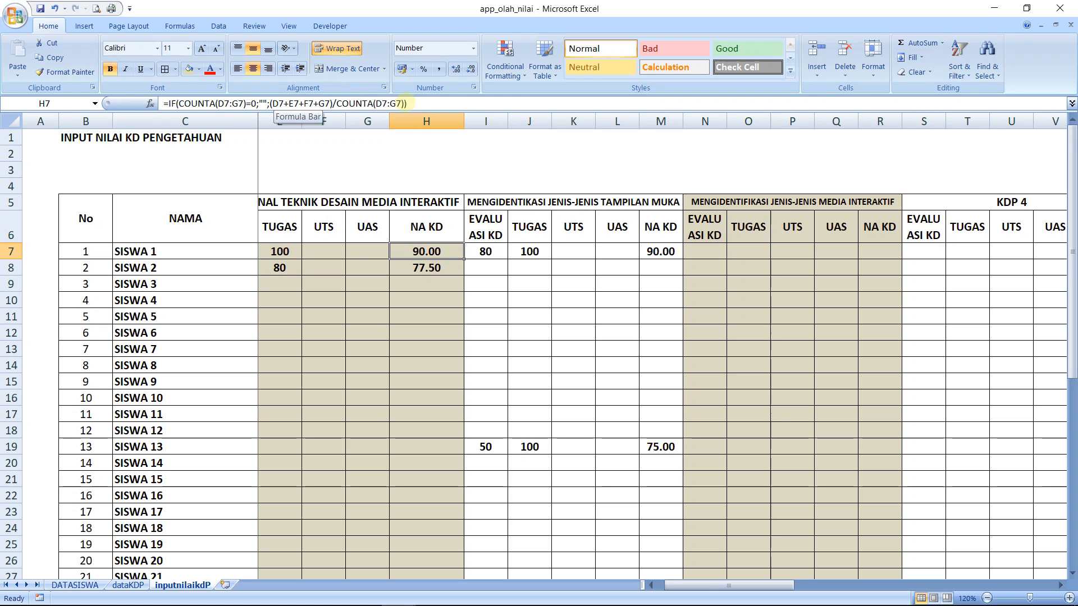
{"action": "left_click", "coordinate": [412, 329]}
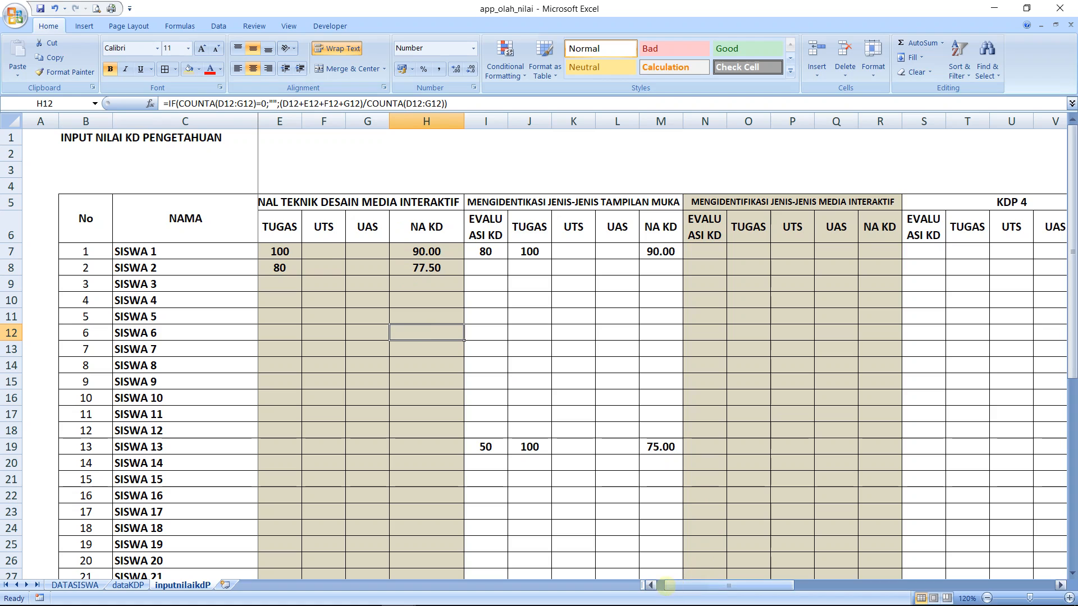
{"action": "left_click_drag", "start_coordinate": [670, 585], "coordinate": [662, 589]}
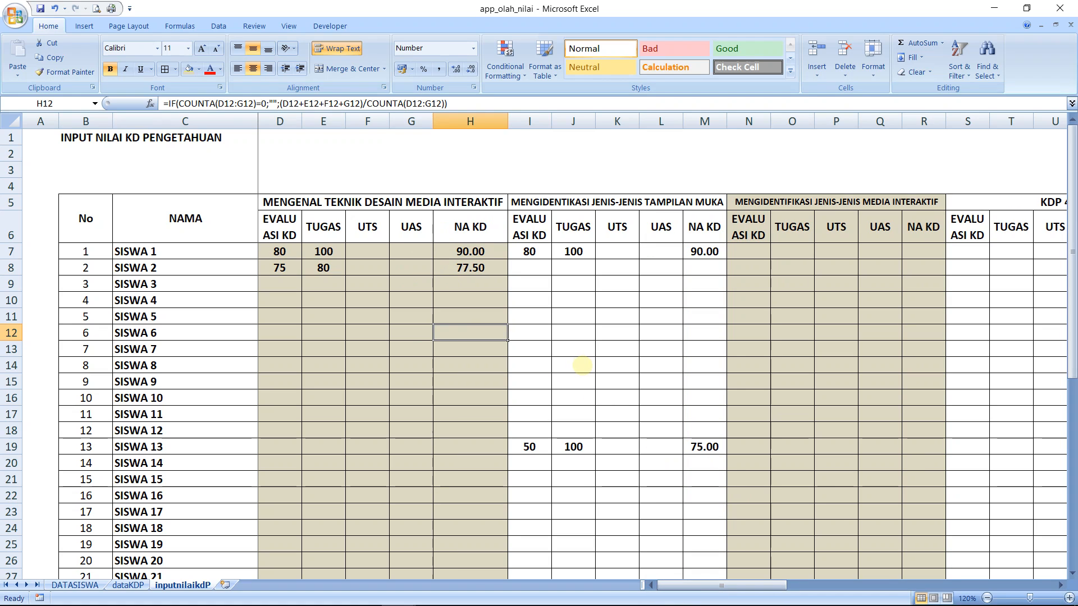